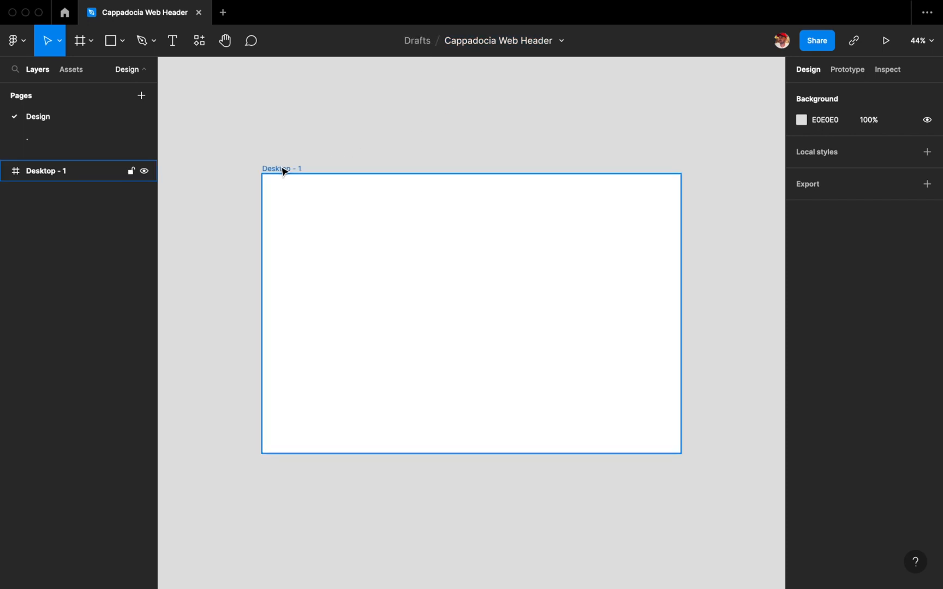
Rename the desktop frame as Cappadocia Web Header and add a layout grid to it
{"action": "left_click", "coordinate": [373, 135]}
{"action": "left_click", "coordinate": [342, 170]}
{"action": "left_click", "coordinate": [867, 278]}
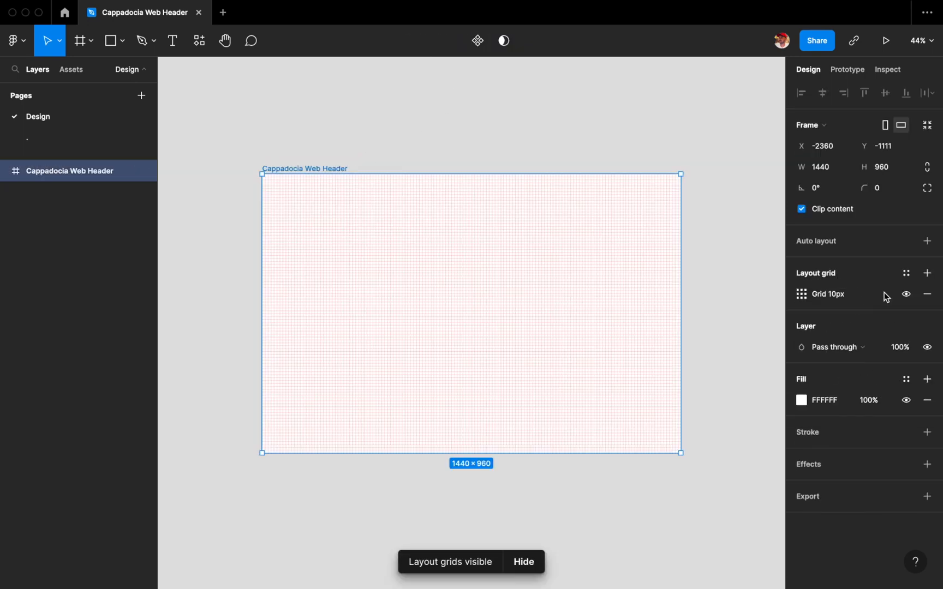
Change the layout grid to 12 columns with a margin of 120 and give the frame a cream fill
{"action": "left_click", "coordinate": [802, 295]}
{"action": "left_click", "coordinate": [667, 302]}
{"action": "left_click", "coordinate": [670, 313]}
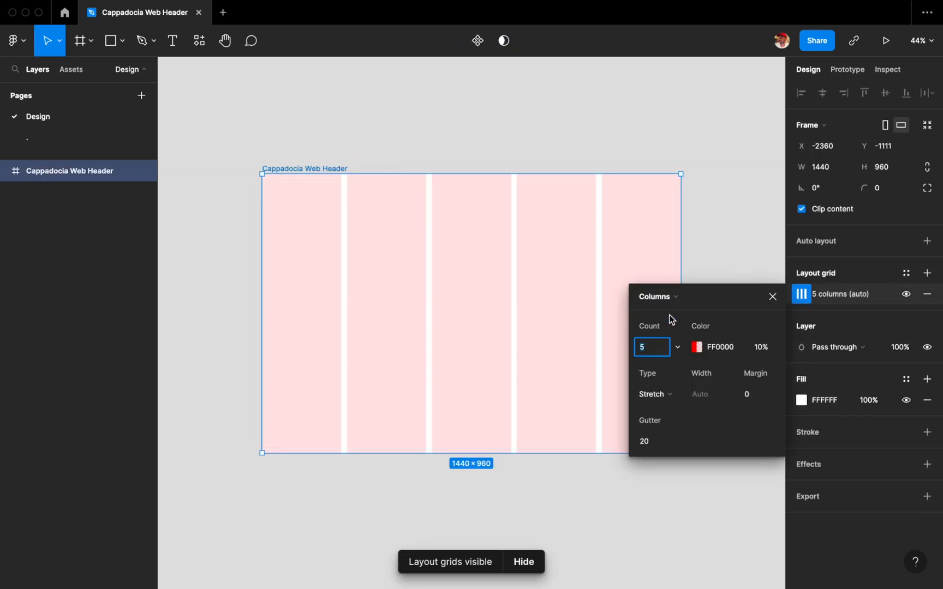
{"action": "left_click", "coordinate": [763, 399]}
{"action": "type", "text": "120"}
{"action": "key", "text": "Return"}
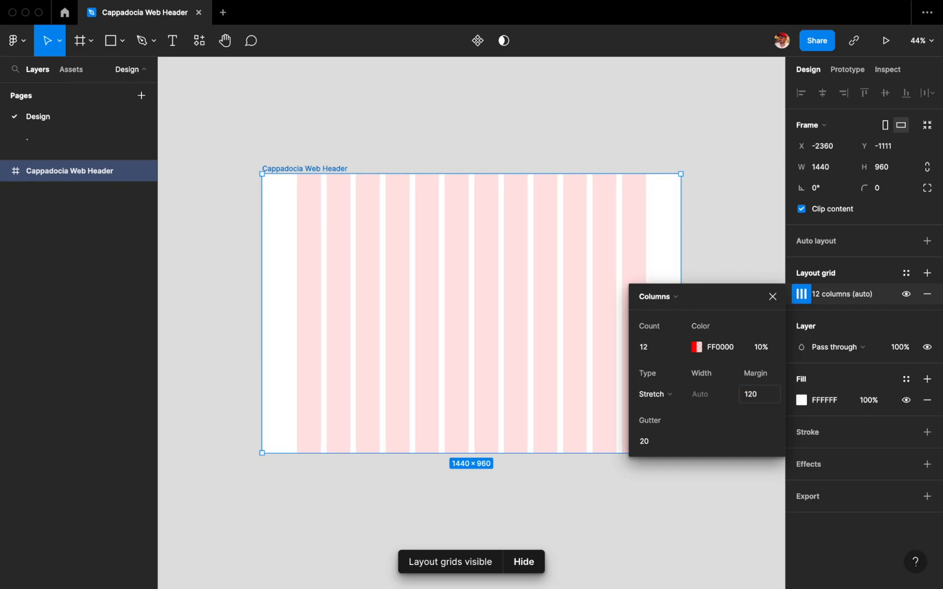
{"action": "left_click", "coordinate": [740, 305]}
{"action": "left_click", "coordinate": [735, 302]}
Add the logo text "Travelö" in the frame and place it at the start of the first column near the top
{"action": "left_click", "coordinate": [310, 168]}
{"action": "type", "text": "Travelö"}
{"action": "scroll", "coordinate": [303, 189], "scroll_direction": "up", "scroll_amount": 5}
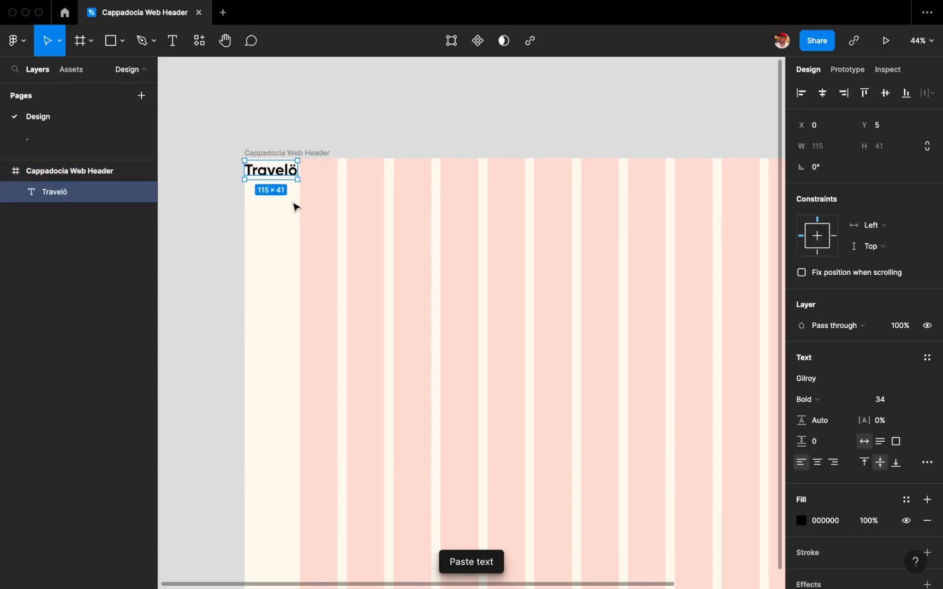
{"action": "left_click_drag", "start_coordinate": [327, 194], "coordinate": [334, 194]}
{"action": "key", "text": "alt"}
{"action": "key", "text": "alt+shift+Up"}
{"action": "key", "text": "alt+shift+Up"}
{"action": "left_click", "coordinate": [372, 136]}
{"action": "scroll", "coordinate": [372, 136], "scroll_direction": "down", "scroll_amount": 3}
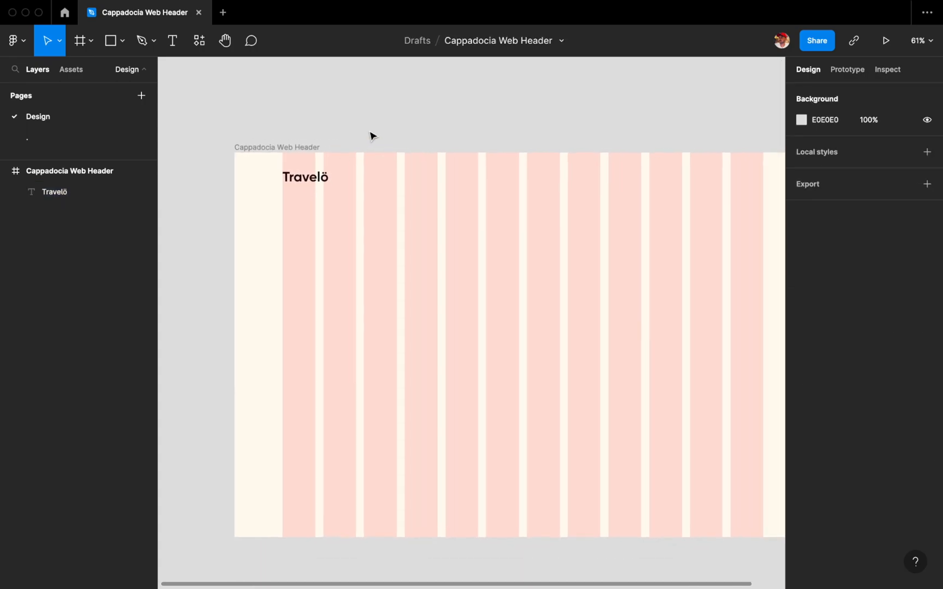
Add the text "Booking" beside the logo and set it in Gilroy SemiBold at size 14
{"action": "left_click", "coordinate": [366, 186]}
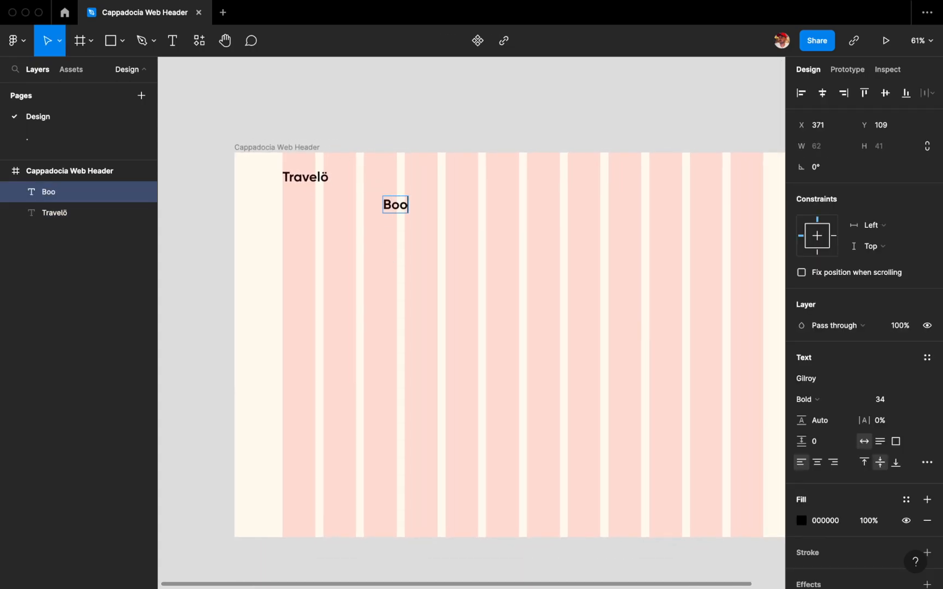
{"action": "key", "text": "Escape"}
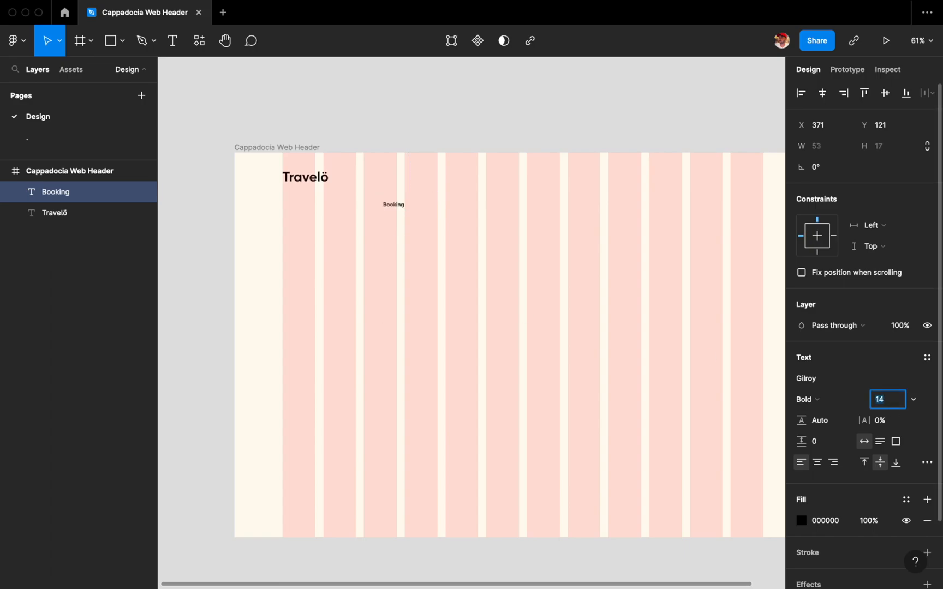
{"action": "left_click", "coordinate": [827, 401]}
{"action": "left_click", "coordinate": [827, 383]}
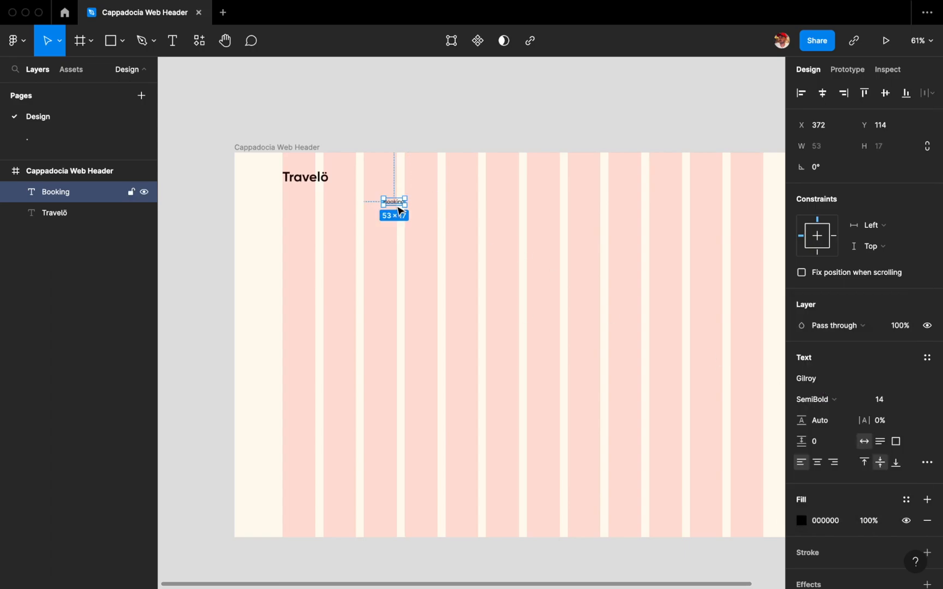
Line up Booking with the logo and duplicate it along the row as Flights, Pricing, Instructor and Contact
{"action": "scroll", "coordinate": [420, 187], "scroll_direction": "up", "scroll_amount": 5}
{"action": "left_click_drag", "start_coordinate": [392, 187], "coordinate": [564, 189]}
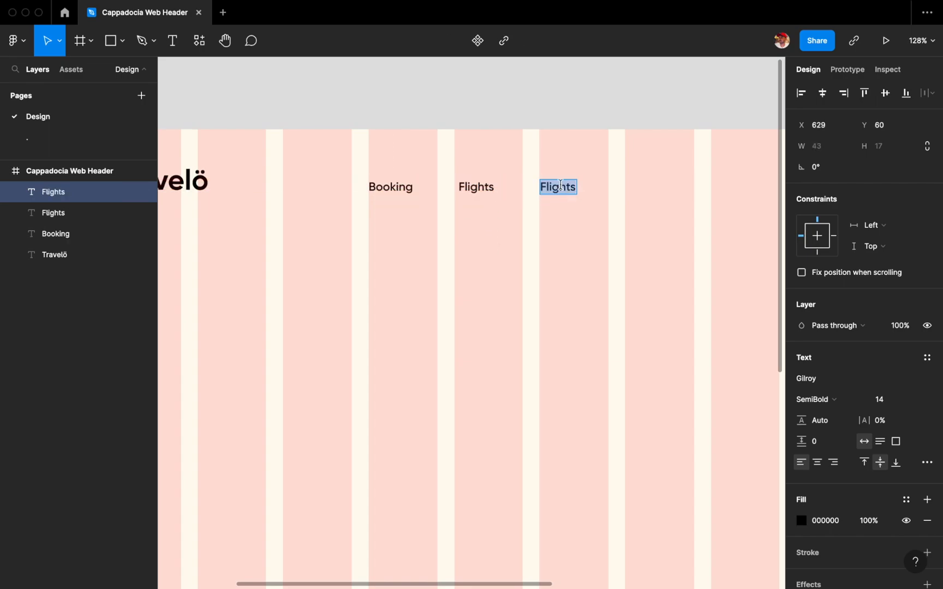
{"action": "scroll", "coordinate": [492, 197], "scroll_direction": "right", "scroll_amount": 3}
{"action": "left_click_drag", "start_coordinate": [488, 196], "coordinate": [561, 200]}
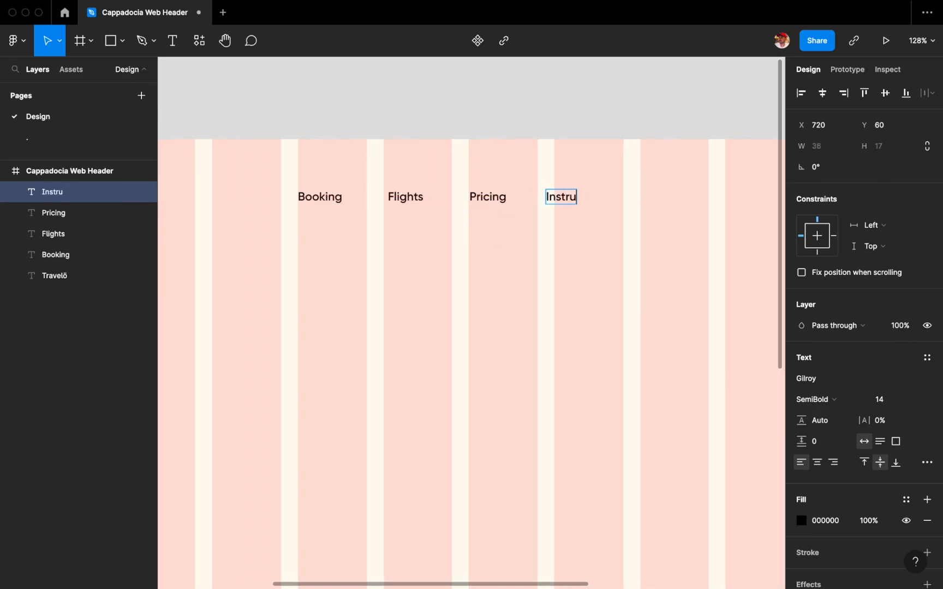
{"action": "scroll", "coordinate": [533, 279], "scroll_direction": "right", "scroll_amount": 5}
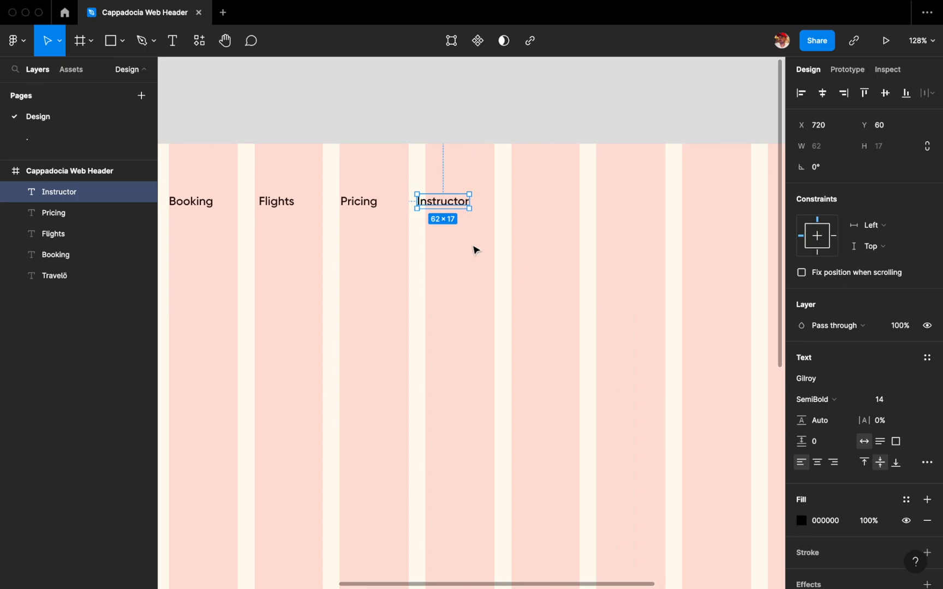
{"action": "left_click_drag", "start_coordinate": [501, 204], "coordinate": [528, 202]}
{"action": "double_click", "coordinate": [528, 202]}
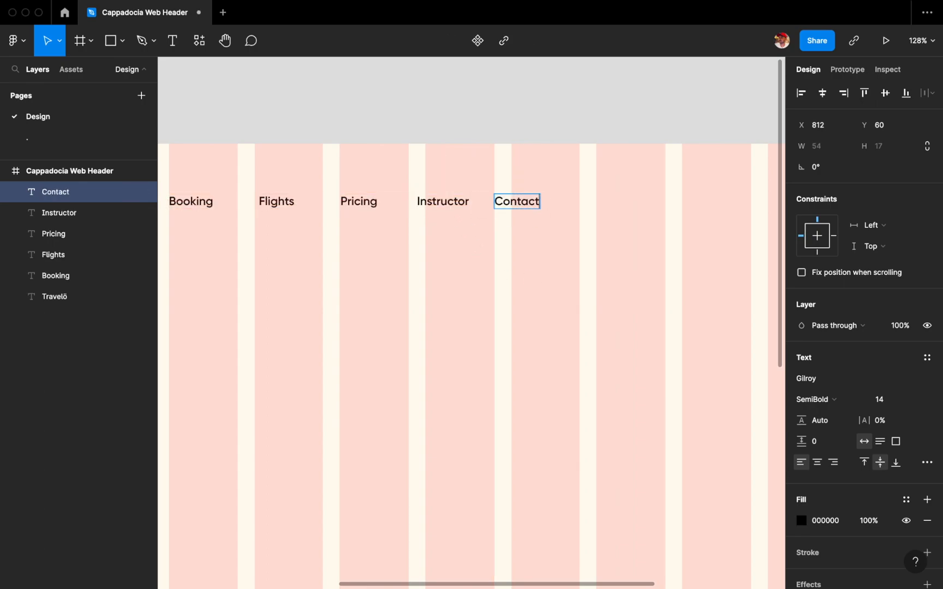
{"action": "type", "text": "Contact"}
{"action": "key", "text": "Escape"}
Duplicate a navigation link further along the row as "Book Now" and wrap it in a frame named Button
{"action": "scroll", "coordinate": [505, 285], "scroll_direction": "right", "scroll_amount": 5}
{"action": "left_click_drag", "start_coordinate": [399, 203], "coordinate": [585, 204]}
{"action": "double_click", "coordinate": [582, 199]}
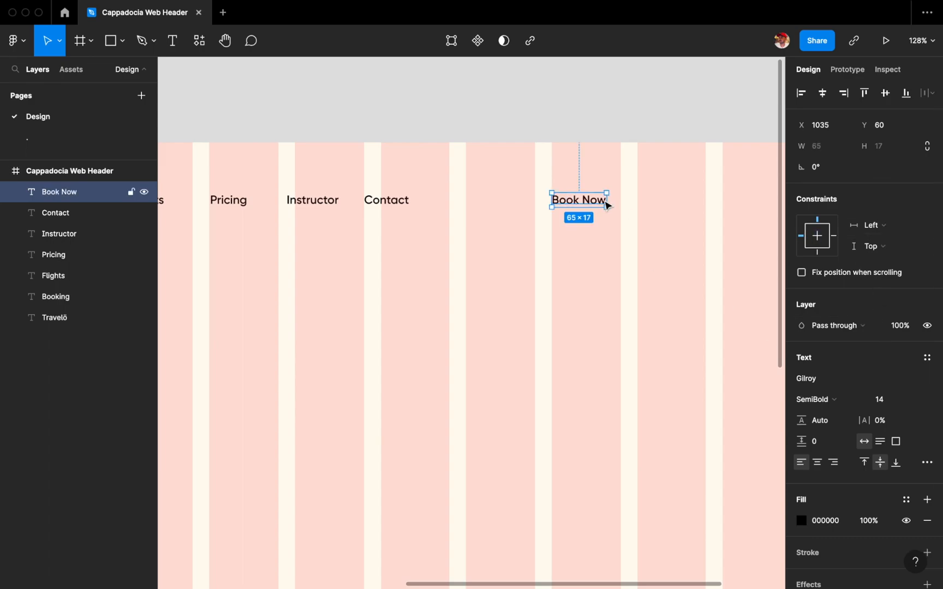
{"action": "key", "text": "super+alt+g"}
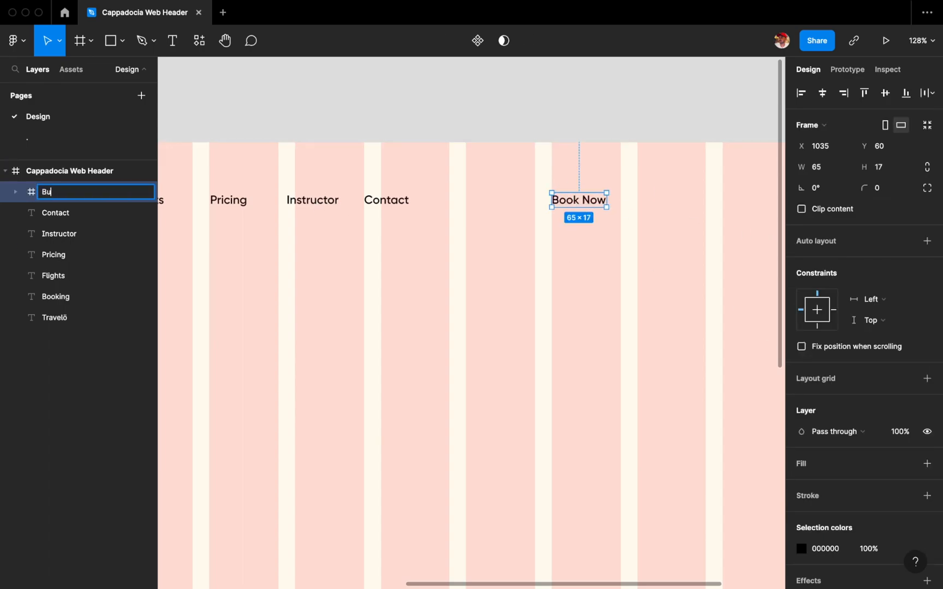
{"action": "left_click", "coordinate": [407, 360]}
Fill the Button frame with black 000000 and make its Book Now text white
{"action": "left_click", "coordinate": [571, 202]}
{"action": "scroll", "coordinate": [813, 484], "scroll_direction": "down", "scroll_amount": 2}
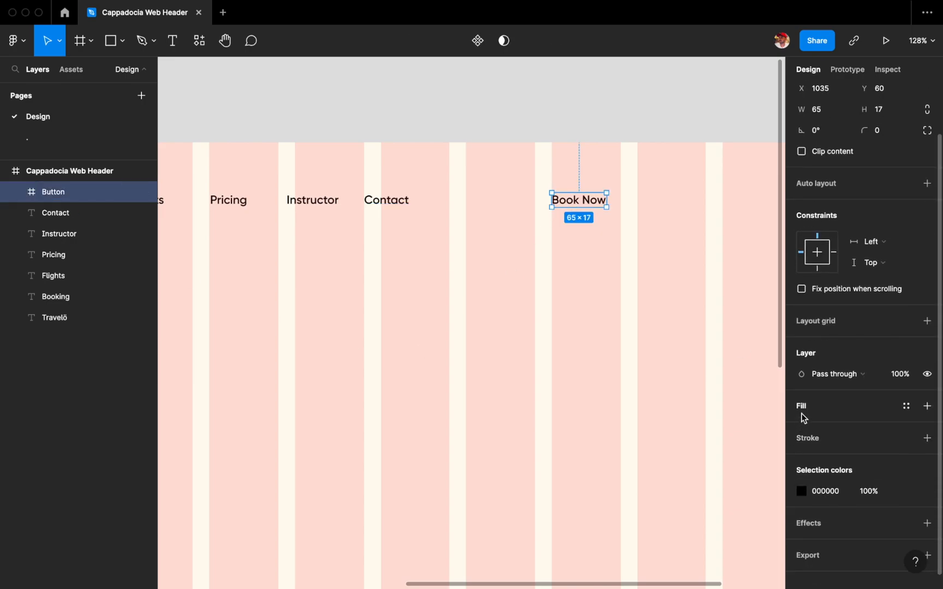
{"action": "left_click", "coordinate": [801, 413]}
{"action": "type", "text": "00"}
{"action": "key", "text": "Return"}
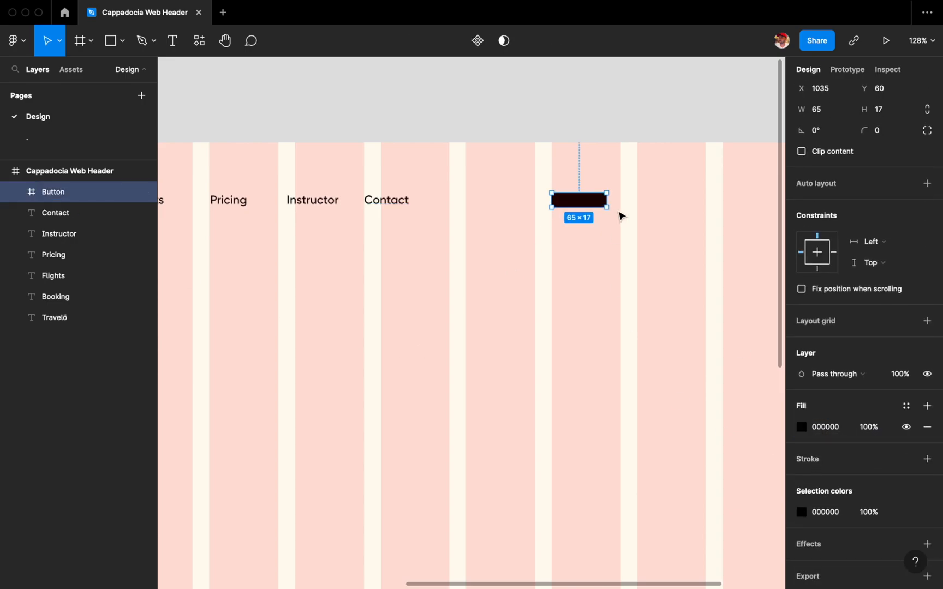
{"action": "left_click", "coordinate": [584, 210], "text": "super"}
{"action": "left_click", "coordinate": [818, 463]}
{"action": "type", "text": "ff"}
{"action": "left_click", "coordinate": [693, 393]}
Add auto layout to the button with horizontal padding 20, vertical padding 10 and a corner radius of 40
{"action": "scroll", "coordinate": [618, 257], "scroll_direction": "up", "scroll_amount": 5}
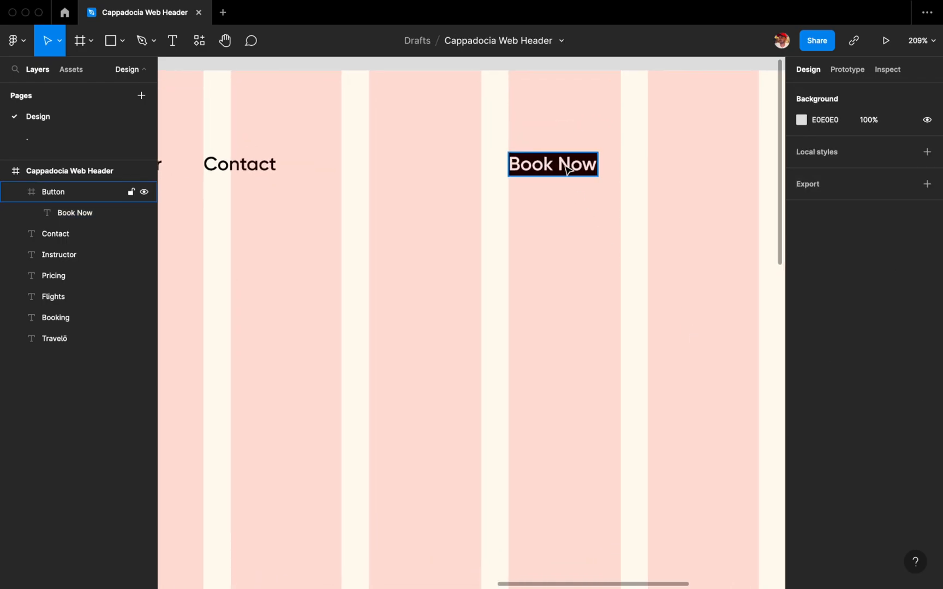
{"action": "left_click", "coordinate": [567, 173]}
{"action": "key", "text": "shift+a"}
{"action": "type", "text": "20"}
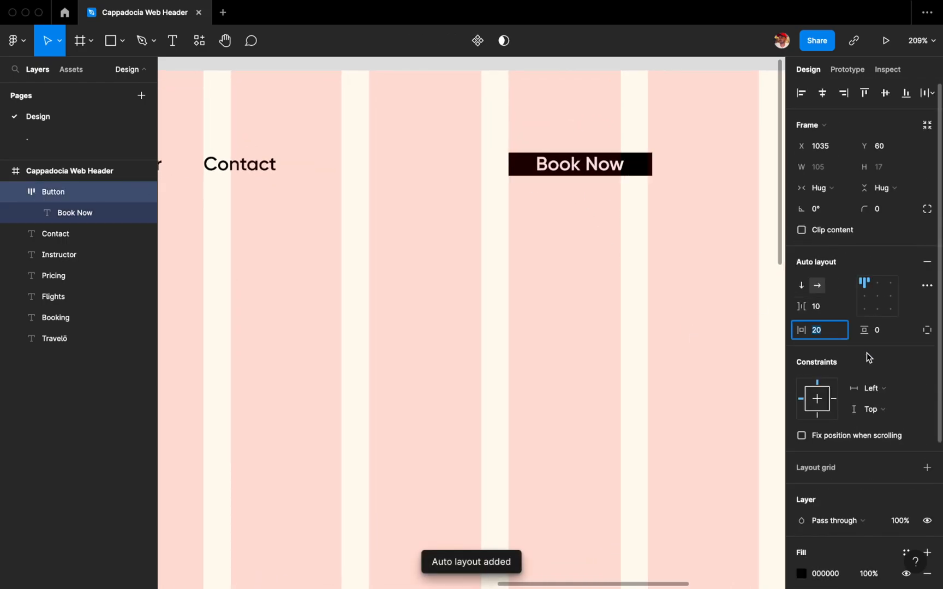
{"action": "key", "text": "Tab"}
{"action": "type", "text": "10"}
{"action": "left_click", "coordinate": [880, 208]}
{"action": "type", "text": "30"}
{"action": "key", "text": "Return"}
{"action": "key", "text": "shift+Up"}
{"action": "left_click", "coordinate": [559, 291]}
Move the Book Now button so it ends at the outer edge of the last grid column
{"action": "scroll", "coordinate": [558, 292], "scroll_direction": "down", "scroll_amount": 5}
{"action": "scroll", "coordinate": [559, 292], "scroll_direction": "right", "scroll_amount": 1}
{"action": "left_click_drag", "start_coordinate": [547, 260], "coordinate": [645, 259]}
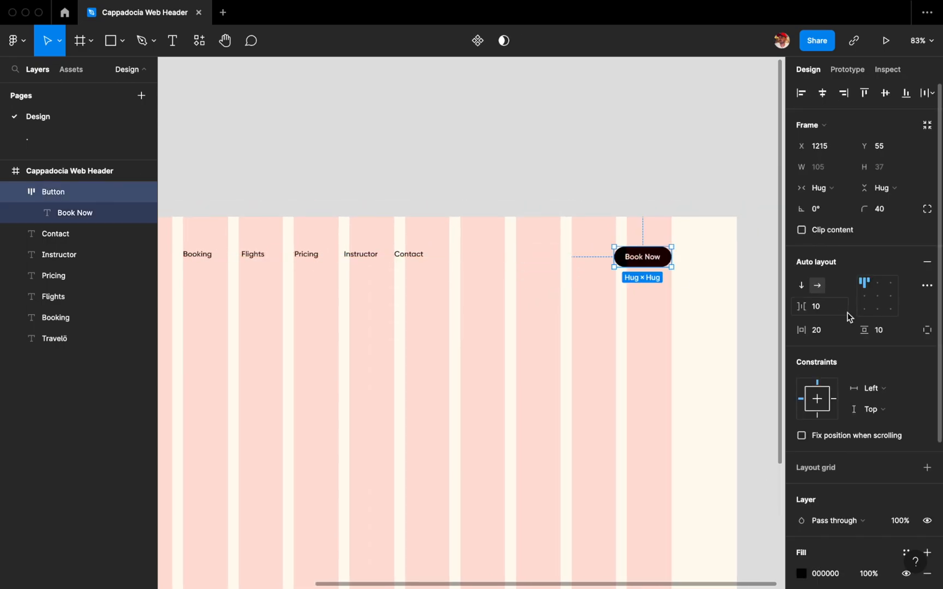
Enlarge the button's padding to 24 horizontal and 14 vertical and reposition it at X 1207, Y 40
{"action": "key", "text": "Up"}
{"action": "left_click", "coordinate": [694, 281]}
{"action": "left_click_drag", "start_coordinate": [656, 257], "coordinate": [652, 255]}
{"action": "key", "text": "shift+Up"}
{"action": "key", "text": "Up"}
{"action": "key", "text": "Up"}
{"action": "key", "text": "Up"}
{"action": "key", "text": "Up"}
{"action": "key", "text": "Up"}
{"action": "scroll", "coordinate": [610, 352], "scroll_direction": "up", "scroll_amount": 1}
Space the five navigation links evenly with a gap of 50
{"action": "scroll", "coordinate": [610, 352], "scroll_direction": "down", "scroll_amount": 5}
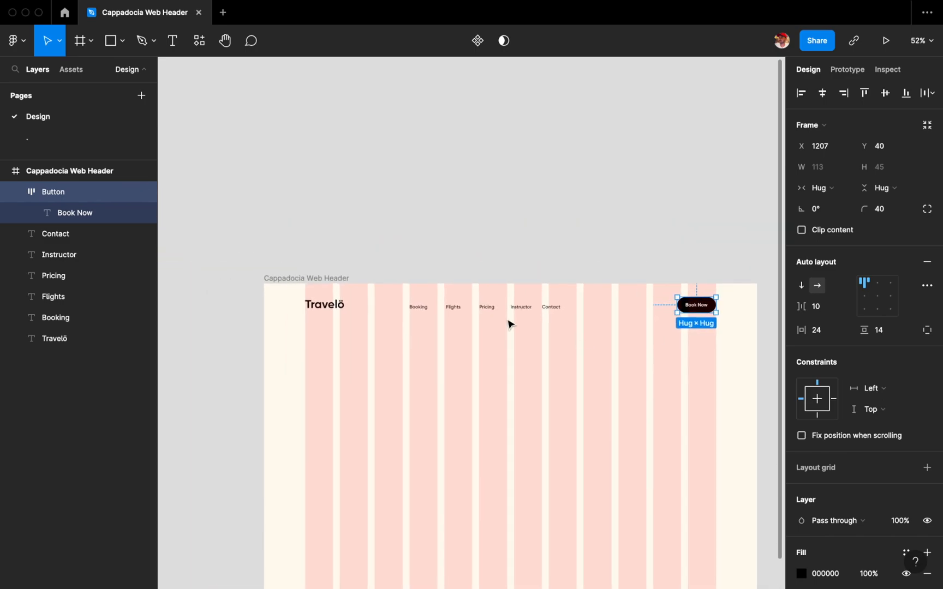
{"action": "scroll", "coordinate": [508, 324], "scroll_direction": "up", "scroll_amount": 3}
{"action": "left_click_drag", "start_coordinate": [354, 288], "coordinate": [616, 357]}
{"action": "left_click", "coordinate": [828, 187]}
{"action": "key", "text": "shift+Up"}
{"action": "key", "text": "Down"}
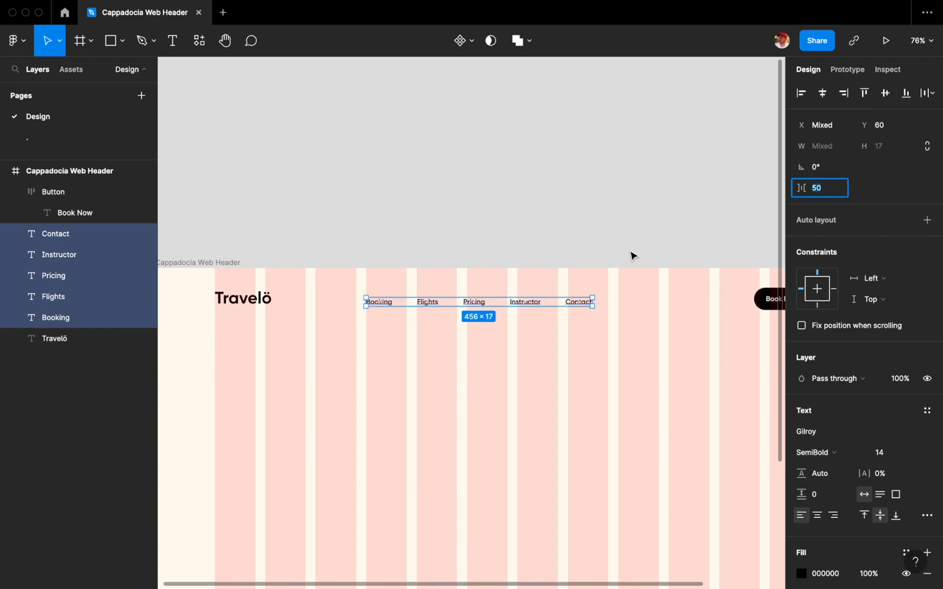
Group the navigation links and move the group so it starts at the fifth grid column
{"action": "key", "text": "ctrl+g"}
{"action": "left_click_drag", "start_coordinate": [425, 308], "coordinate": [457, 308]}
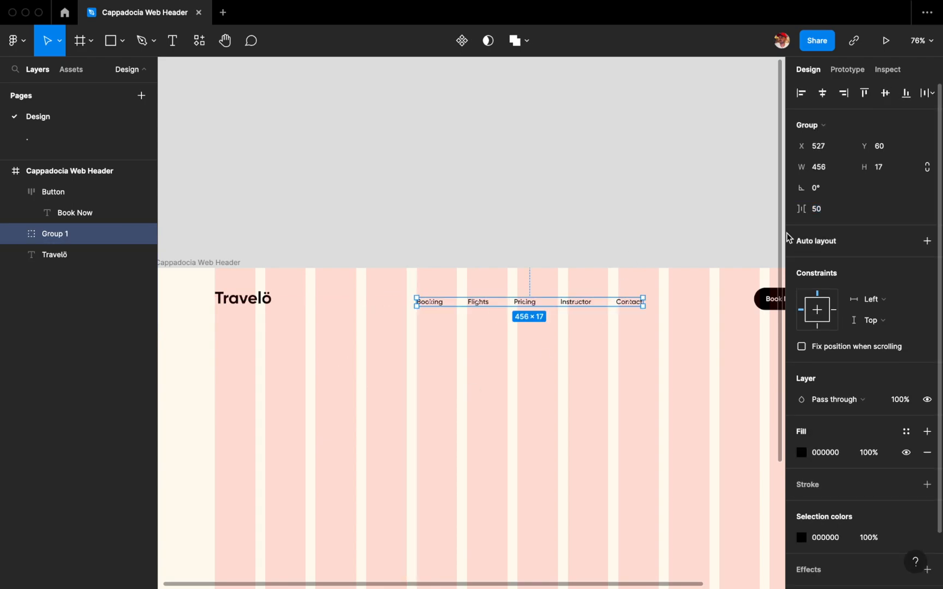
{"action": "scroll", "coordinate": [659, 280], "scroll_direction": "right", "scroll_amount": 3}
{"action": "scroll", "coordinate": [381, 280], "scroll_direction": "up", "scroll_amount": 3}
{"action": "left_click_drag", "start_coordinate": [367, 295], "coordinate": [391, 297]}
Align the logo, navigation links and button on their vertical centers and group them together
{"action": "scroll", "coordinate": [391, 297], "scroll_direction": "down", "scroll_amount": 3}
{"action": "left_click_drag", "start_coordinate": [203, 306], "coordinate": [690, 297]}
{"action": "left_click", "coordinate": [885, 93]}
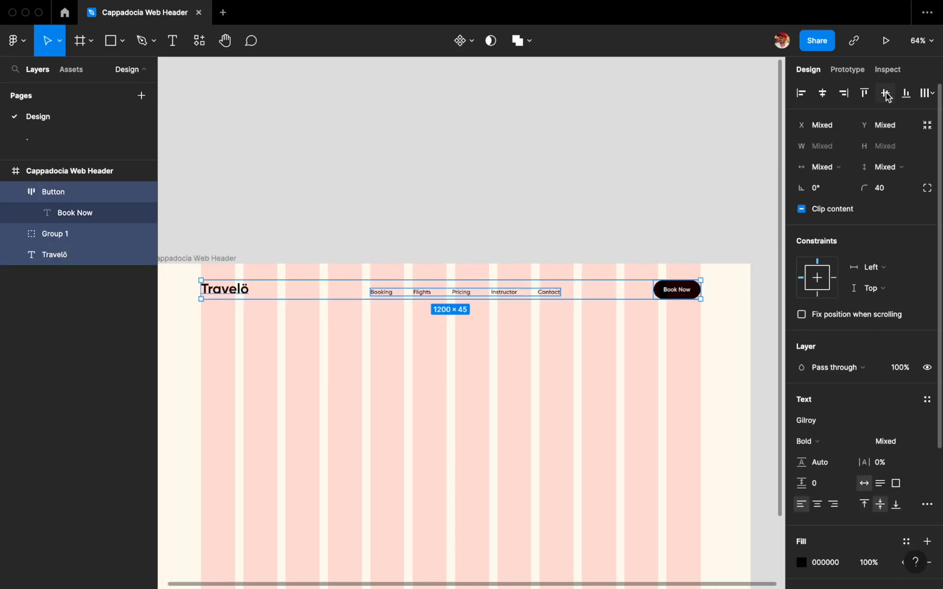
{"action": "key", "text": "ctrl+g"}
{"action": "left_click", "coordinate": [537, 240]}
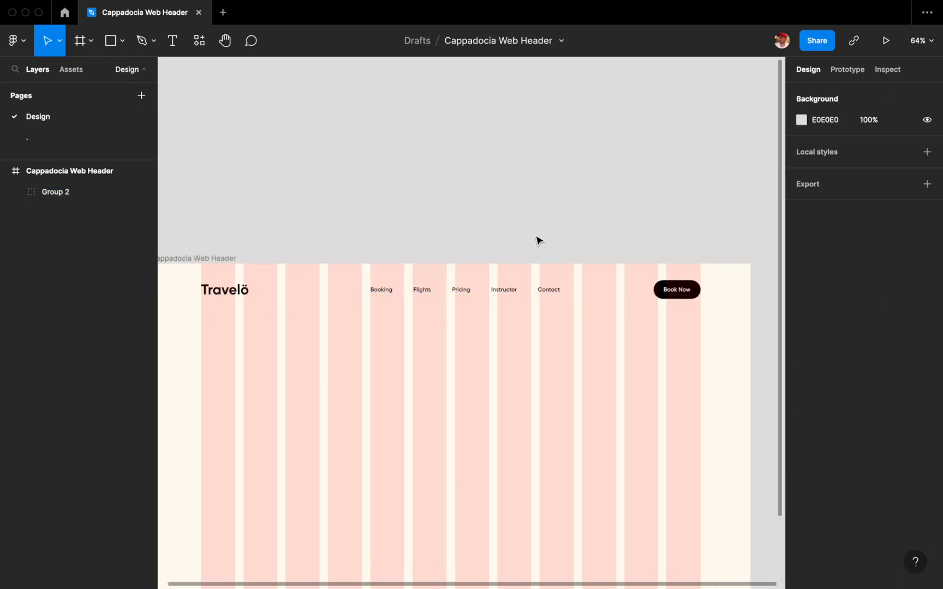
Hide the layout grids
{"action": "scroll", "coordinate": [537, 240], "scroll_direction": "down", "scroll_amount": 2}
{"action": "scroll", "coordinate": [351, 302], "scroll_direction": "down", "scroll_amount": 3}
{"action": "key", "text": "ctrl+shift+4"}
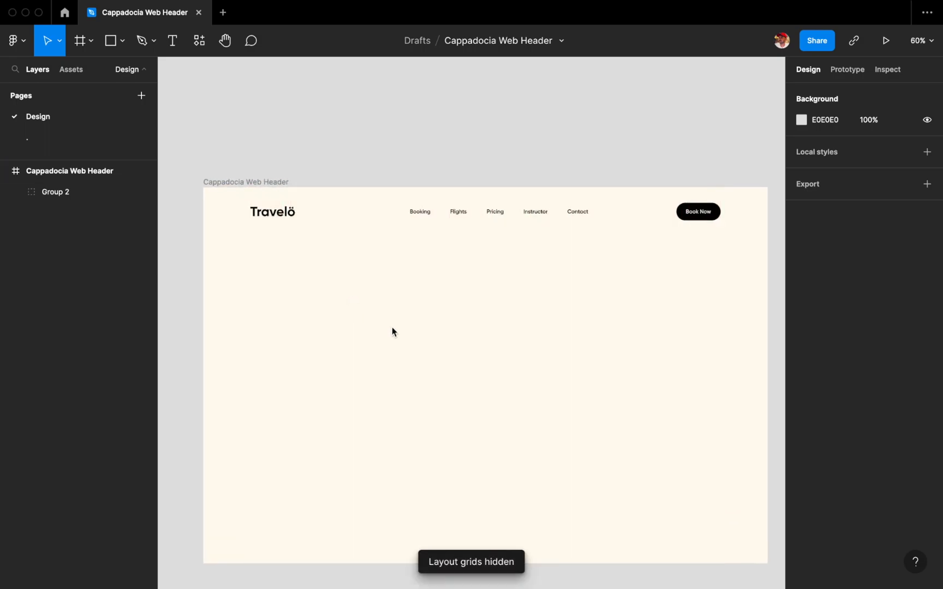
Draw a circle about 336 × 336 and center it horizontally and vertically in the frame
{"action": "key", "text": "o"}
{"action": "left_click_drag", "start_coordinate": [403, 283], "coordinate": [530, 419]}
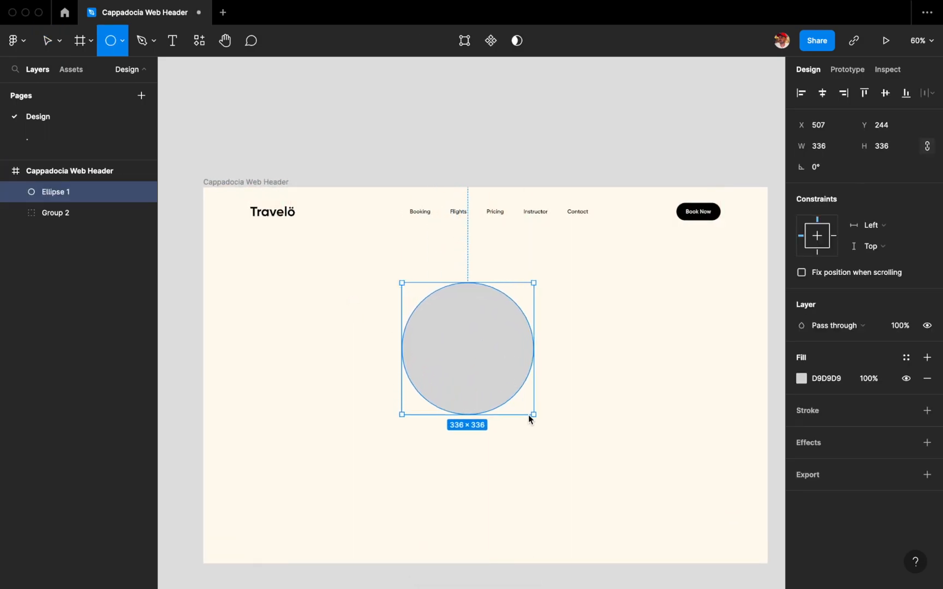
{"action": "left_click", "coordinate": [822, 93]}
{"action": "left_click", "coordinate": [885, 93]}
Draw a triangle about 118 × 102 just left of the circle
{"action": "scroll", "coordinate": [450, 267], "scroll_direction": "up", "scroll_amount": 1}
{"action": "left_click", "coordinate": [122, 41]}
{"action": "left_click", "coordinate": [122, 136]}
{"action": "left_click_drag", "start_coordinate": [350, 360], "coordinate": [389, 419]}
{"action": "scroll", "coordinate": [389, 419], "scroll_direction": "up", "scroll_amount": 3}
{"action": "right_click", "coordinate": [377, 369]}
{"action": "left_click", "coordinate": [392, 379]}
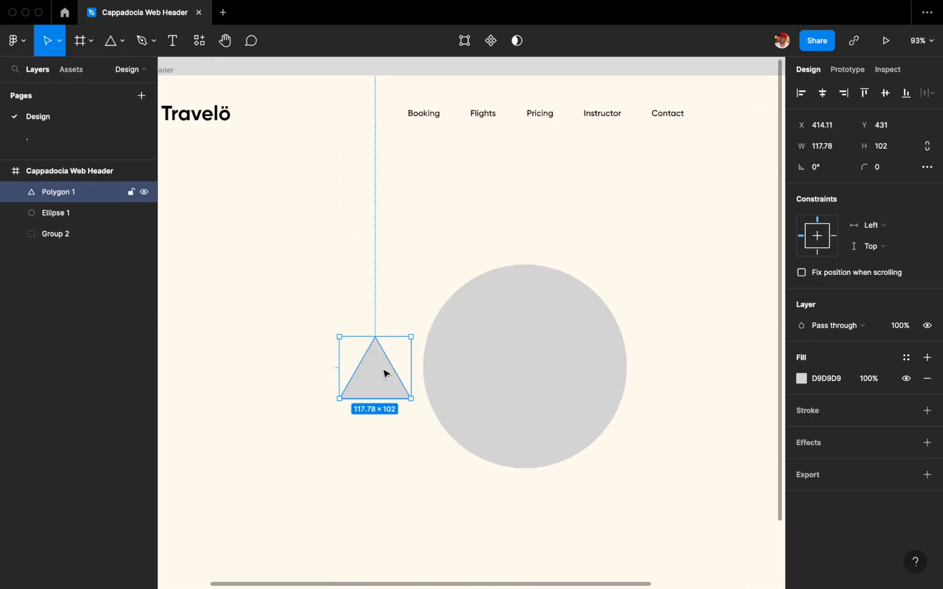
Rotate the triangle to point left from the circle's edge and reshape it into a spike about 42 × 96
{"action": "left_click_drag", "start_coordinate": [416, 333], "coordinate": [420, 379]}
{"action": "scroll", "coordinate": [364, 375], "scroll_direction": "up", "scroll_amount": 2}
{"action": "left_click", "coordinate": [513, 358], "text": "shift"}
{"action": "left_click", "coordinate": [432, 365]}
{"action": "double_click", "coordinate": [432, 365]}
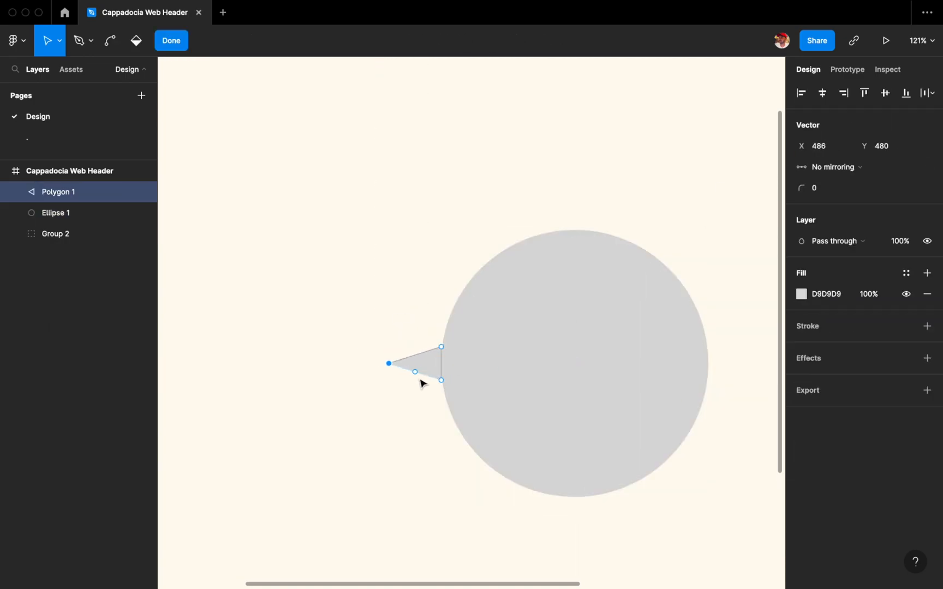
{"action": "scroll", "coordinate": [415, 415], "scroll_direction": "up", "scroll_amount": 1}
{"action": "key", "text": "Escape"}
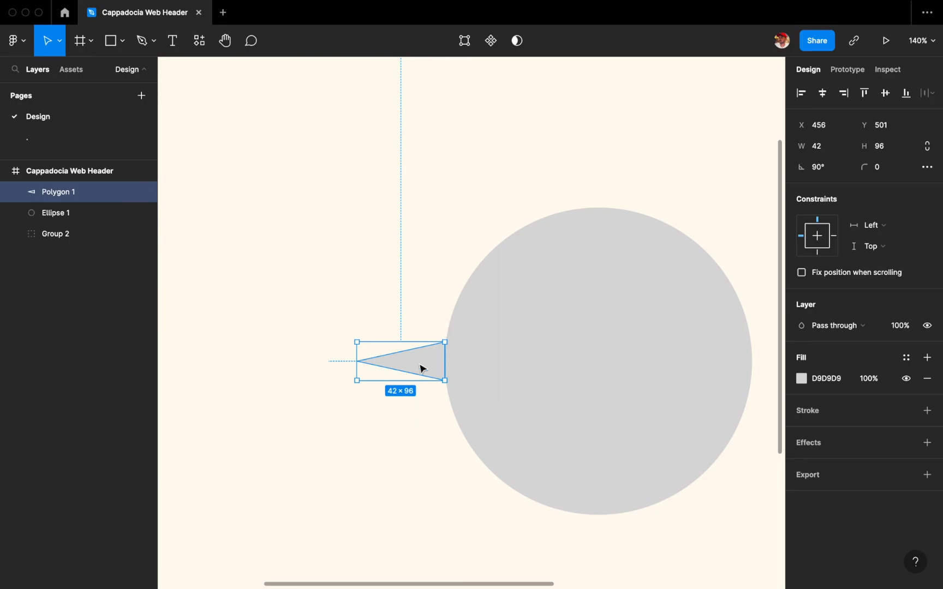
Slide the spike partly into the circle and combine both shapes with a union
{"action": "left_click_drag", "start_coordinate": [421, 369], "coordinate": [462, 367]}
{"action": "left_click", "coordinate": [463, 367], "text": "shift"}
{"action": "left_click", "coordinate": [528, 40]}
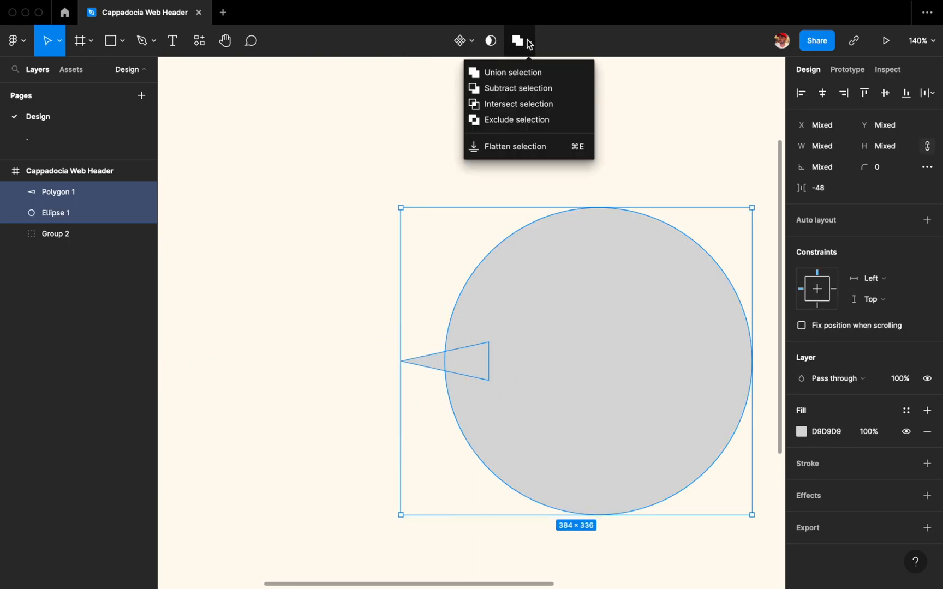
{"action": "left_click", "coordinate": [510, 73]}
Try to round the corners of the united shape with a radius of 10
{"action": "left_click", "coordinate": [865, 175]}
{"action": "type", "text": "10"}
{"action": "key", "text": "Return"}
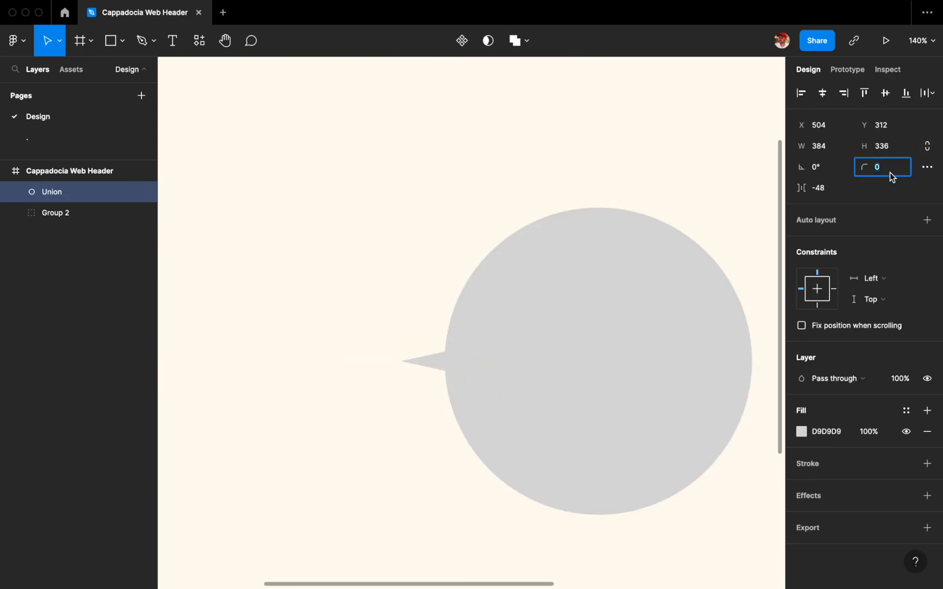
Flatten the united circle and spike into a single vector shape
{"action": "scroll", "coordinate": [456, 375], "scroll_direction": "up", "scroll_amount": 2}
{"action": "right_click", "coordinate": [468, 349]}
{"action": "left_click", "coordinate": [493, 380]}
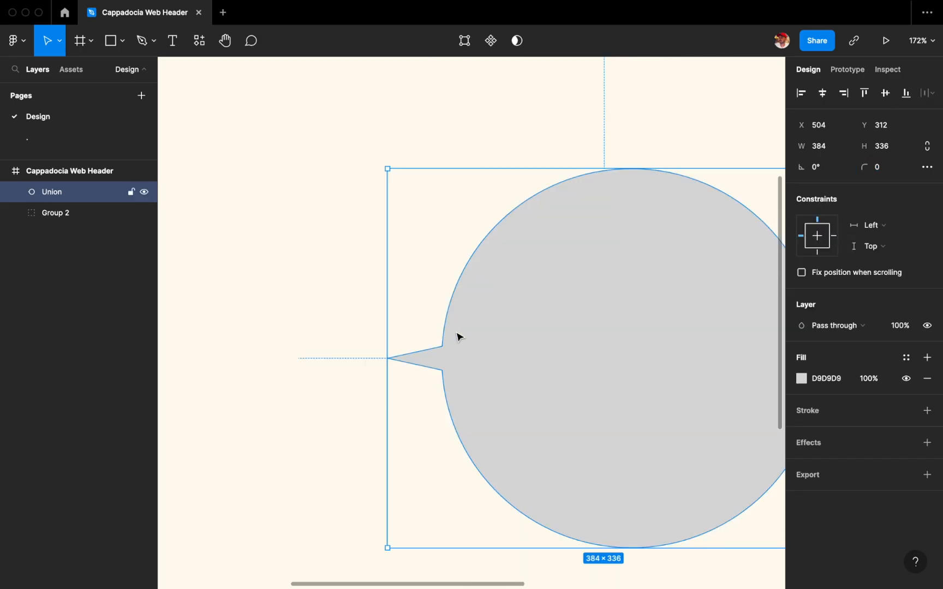
Round the two points where the spike meets the circle with a corner radius of 20
{"action": "double_click", "coordinate": [462, 341]}
{"action": "left_click_drag", "start_coordinate": [417, 322], "coordinate": [465, 403]}
{"action": "left_click", "coordinate": [832, 193]}
{"action": "type", "text": "20"}
{"action": "key", "text": "Return"}
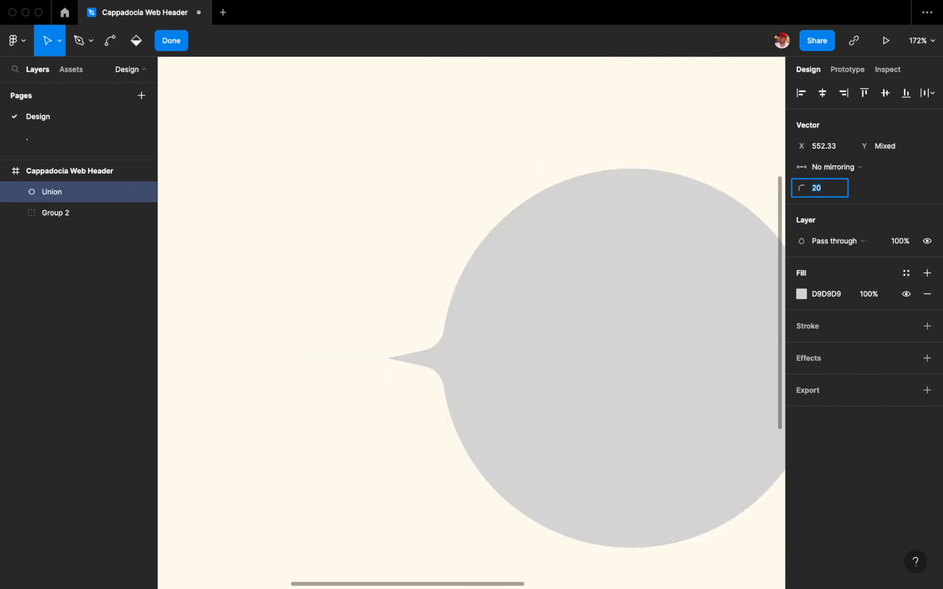
{"action": "scroll", "coordinate": [402, 284], "scroll_direction": "down", "scroll_amount": 1}
{"action": "scroll", "coordinate": [402, 283], "scroll_direction": "left", "scroll_amount": 1}
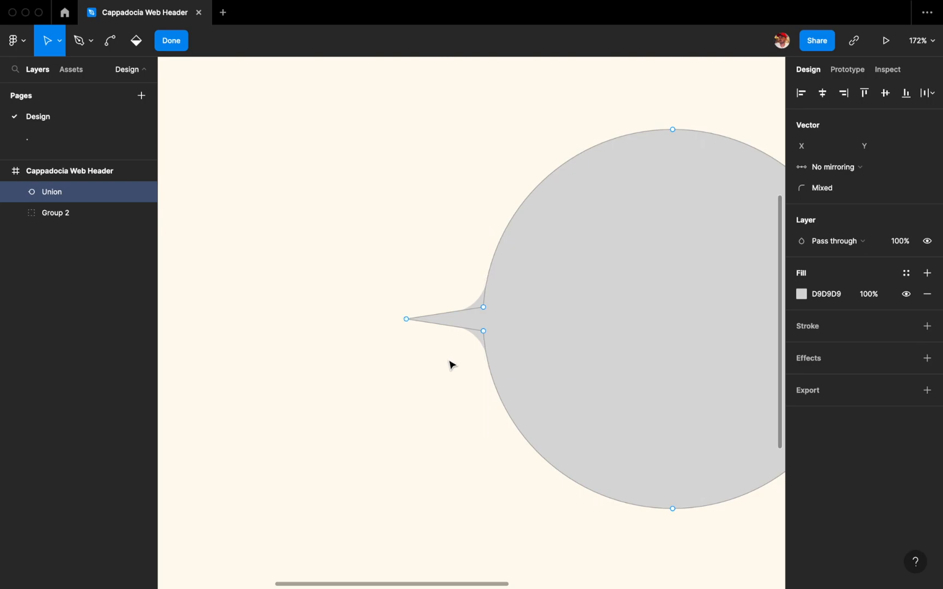
{"action": "left_click", "coordinate": [451, 364]}
Duplicate the spiked circle, mirror it horizontally and place it left of the original at about 278 × 232 with the tips meeting
{"action": "scroll", "coordinate": [451, 365], "scroll_direction": "down", "scroll_amount": 5}
{"action": "left_click", "coordinate": [516, 341]}
{"action": "key", "text": "super+d"}
{"action": "key", "text": "shift+h"}
{"action": "left_click_drag", "start_coordinate": [453, 333], "coordinate": [345, 343]}
{"action": "scroll", "coordinate": [322, 341], "scroll_direction": "up", "scroll_amount": 5}
{"action": "scroll", "coordinate": [345, 343], "scroll_direction": "down", "scroll_amount": 5}
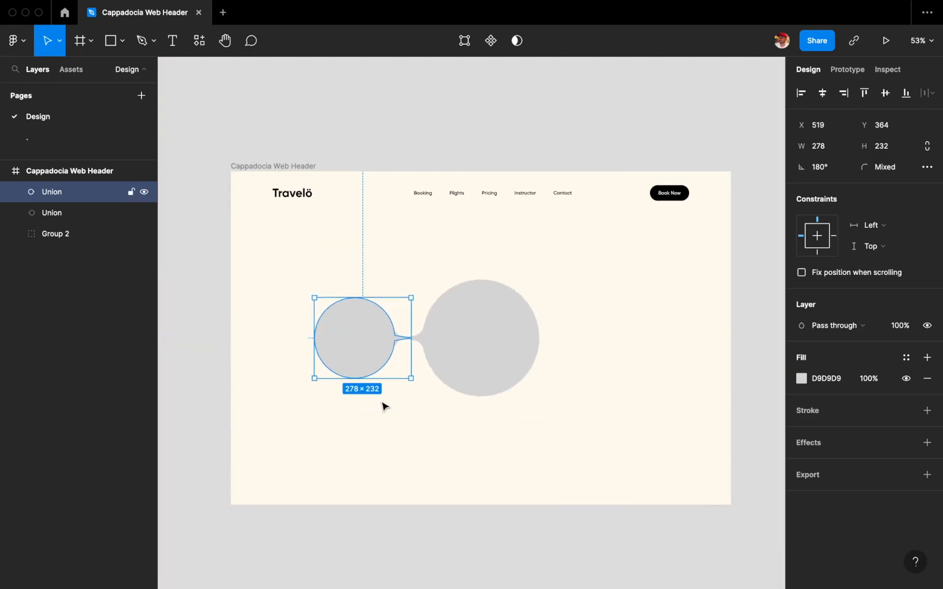
Group the two spiked circles and centre the group horizontally in the header frame
{"action": "left_click", "coordinate": [298, 273]}
{"action": "left_click_drag", "start_coordinate": [298, 273], "coordinate": [550, 406]}
{"action": "key", "text": "ctrl+g"}
{"action": "left_click", "coordinate": [822, 94]}
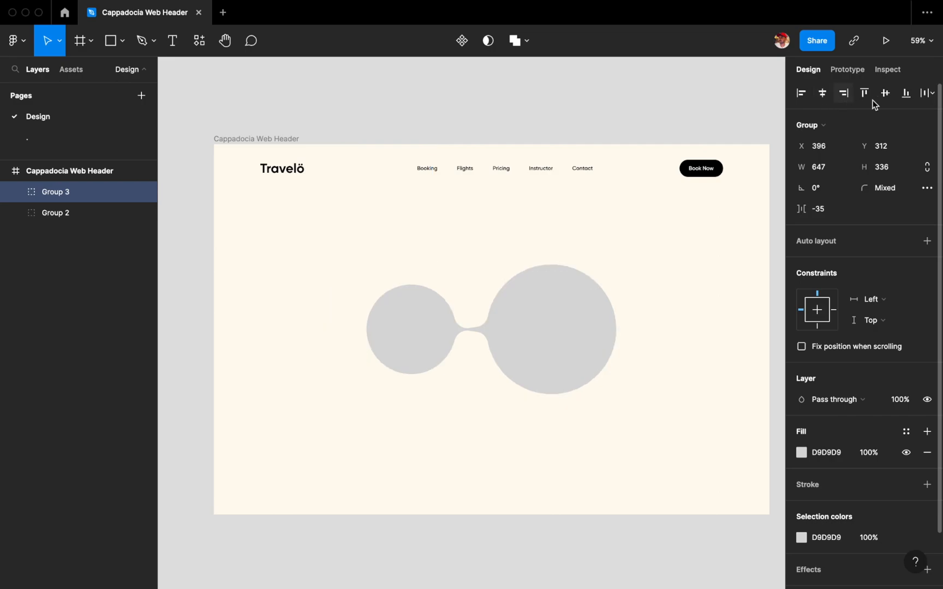
Scale the joined circles up slightly and fill the united shape with a vertical dark-to-light blue gradient
{"action": "left_click_drag", "start_coordinate": [538, 364], "coordinate": [527, 331]}
{"action": "key", "text": "k"}
{"action": "mouse_move", "coordinate": [356, 302]}
{"action": "left_mouse_down"}
{"action": "mouse_move", "coordinate": [294, 302]}
{"action": "mouse_move", "coordinate": [357, 307]}
{"action": "left_mouse_up"}
{"action": "key", "text": "Escape"}
{"action": "left_click", "coordinate": [388, 273]}
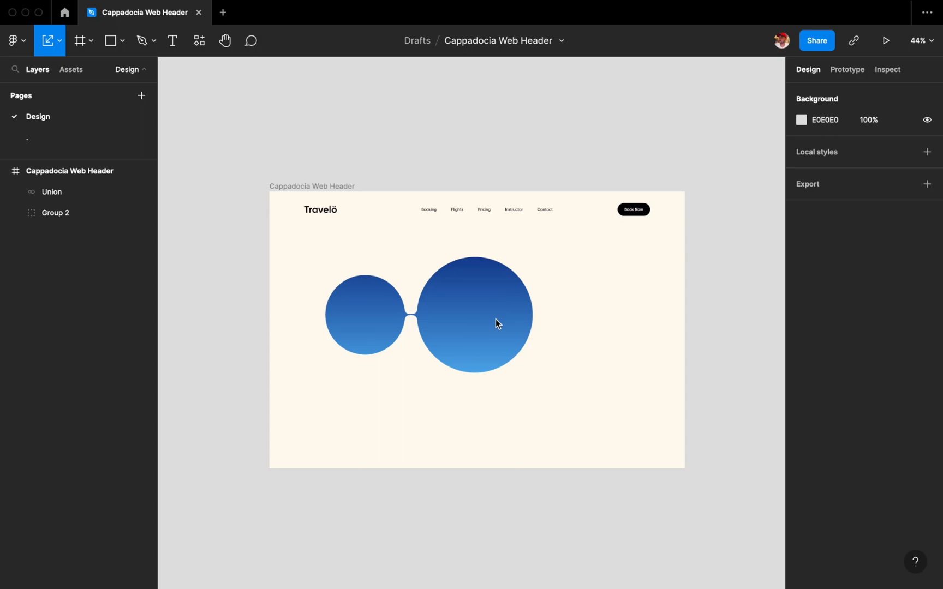
Scale the united blue shape to about 861 × 481 and centre it in the frame, nudged slightly left and down
{"action": "left_click", "coordinate": [496, 322]}
{"action": "left_click_drag", "start_coordinate": [533, 316], "coordinate": [575, 324]}
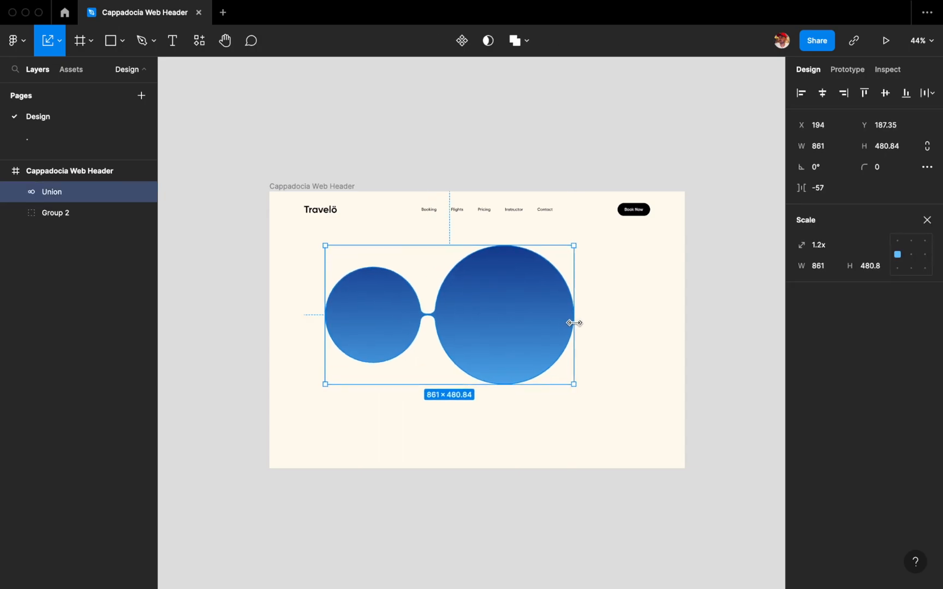
{"action": "left_click", "coordinate": [822, 93]}
{"action": "key", "text": "shift+Left"}
{"action": "key", "text": "shift+Left"}
{"action": "key", "text": "shift+Down"}
{"action": "key", "text": "shift+Down"}
{"action": "key", "text": "shift+Down"}
{"action": "left_click", "coordinate": [470, 175]}
{"action": "scroll", "coordinate": [470, 175], "scroll_direction": "up", "scroll_amount": 2}
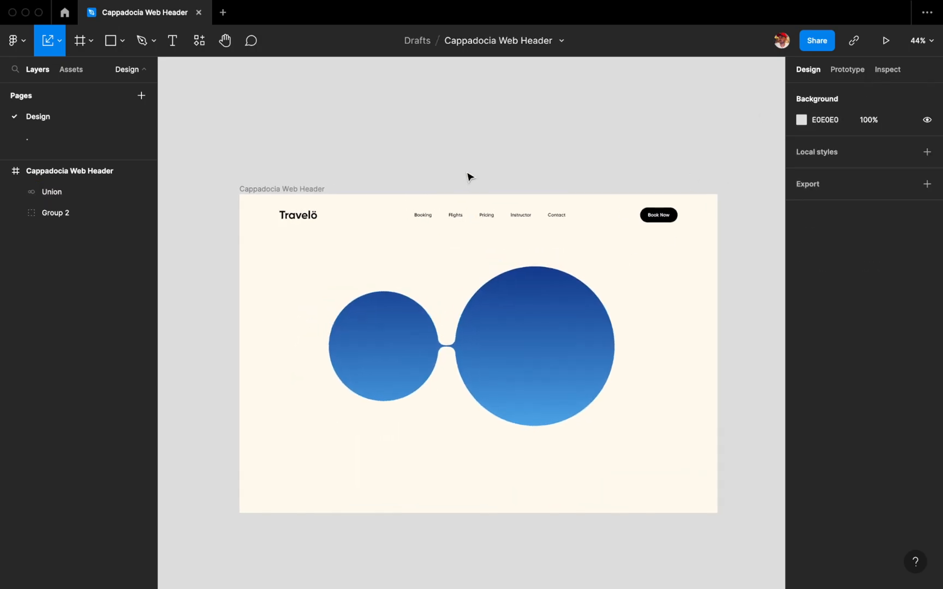
Add the text "Cappadocia" in Gilroy Bold and move it onto the empty canvas above the frame
{"action": "double_click", "coordinate": [277, 189]}
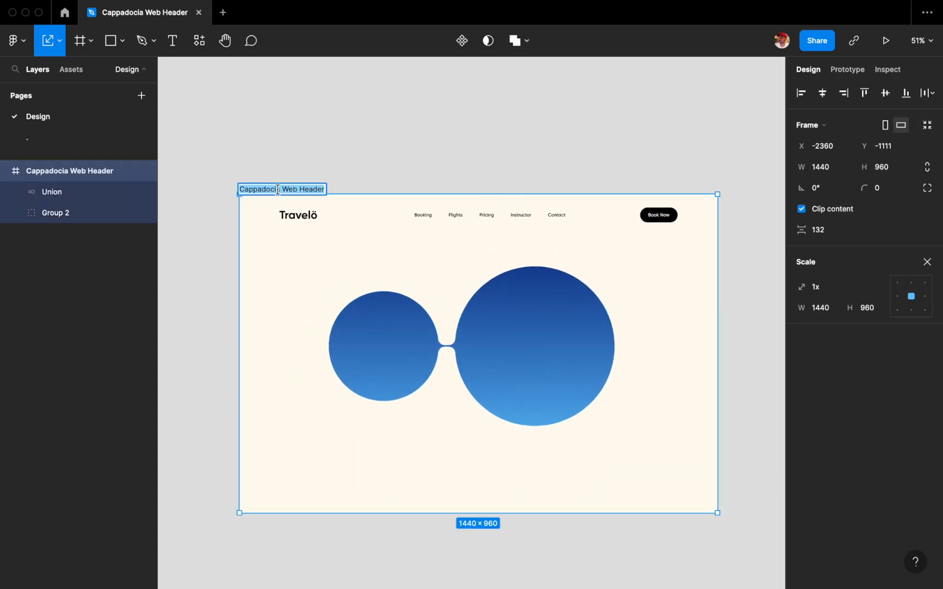
{"action": "left_click", "coordinate": [350, 152]}
{"action": "key", "text": "t"}
{"action": "left_click", "coordinate": [343, 263]}
{"action": "key", "text": "Escape"}
{"action": "left_click_drag", "start_coordinate": [401, 256], "coordinate": [406, 113]}
Draw a circle about 472 × 472 over the smaller blue circle and move it onto the canvas above the frame
{"action": "left_click_drag", "start_coordinate": [300, 277], "coordinate": [456, 433]}
{"action": "left_click_drag", "start_coordinate": [299, 352], "coordinate": [300, 352]}
{"action": "left_click_drag", "start_coordinate": [387, 359], "coordinate": [386, 352]}
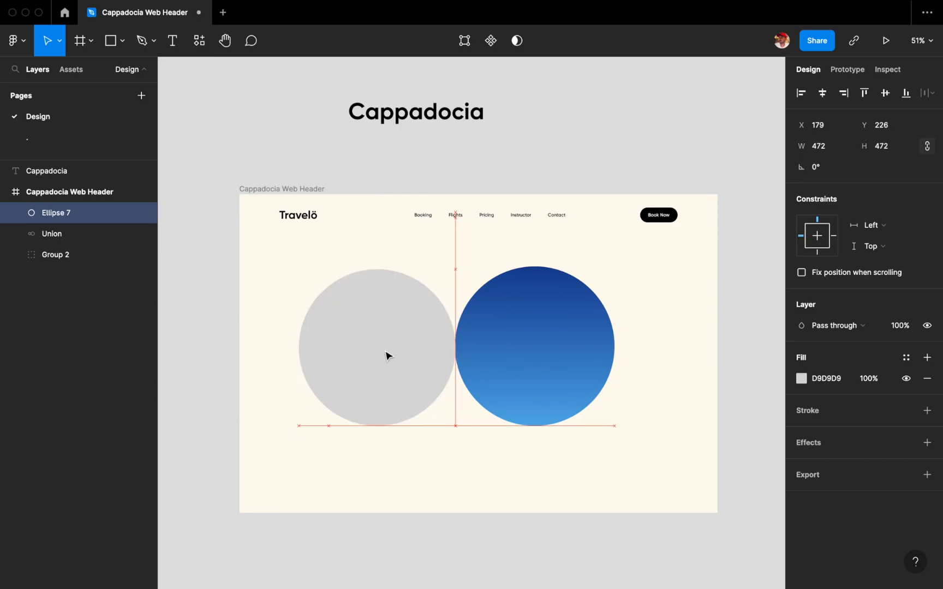
{"action": "left_click", "coordinate": [527, 344], "text": "shift"}
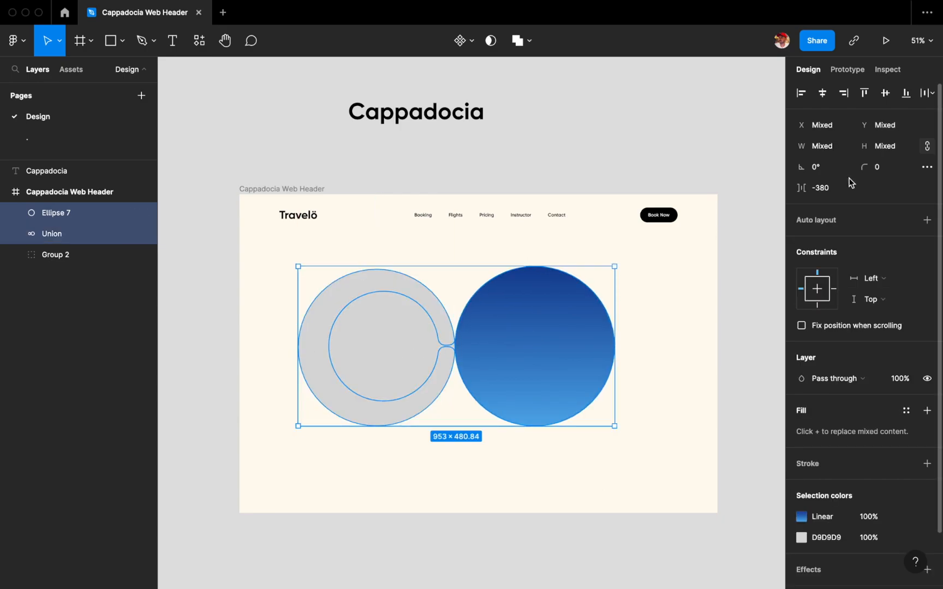
{"action": "left_click", "coordinate": [370, 284]}
{"action": "scroll", "coordinate": [370, 284], "scroll_direction": "down", "scroll_amount": 3}
{"action": "left_click_drag", "start_coordinate": [371, 282], "coordinate": [406, 99]}
{"action": "scroll", "coordinate": [401, 164], "scroll_direction": "up", "scroll_amount": 3}
Place the Cappadocia text above the grey circle and centre the two horizontally
{"action": "left_click", "coordinate": [400, 260]}
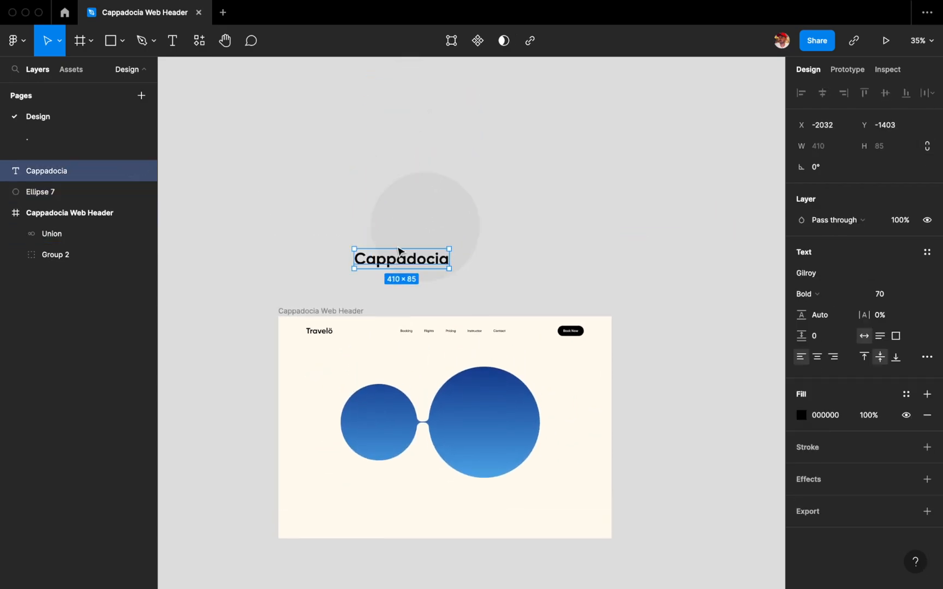
{"action": "left_click_drag", "start_coordinate": [400, 260], "coordinate": [430, 132]}
{"action": "left_click", "coordinate": [436, 191], "text": "shift"}
{"action": "left_click", "coordinate": [822, 94]}
{"action": "scroll", "coordinate": [450, 188], "scroll_direction": "up", "scroll_amount": 1}
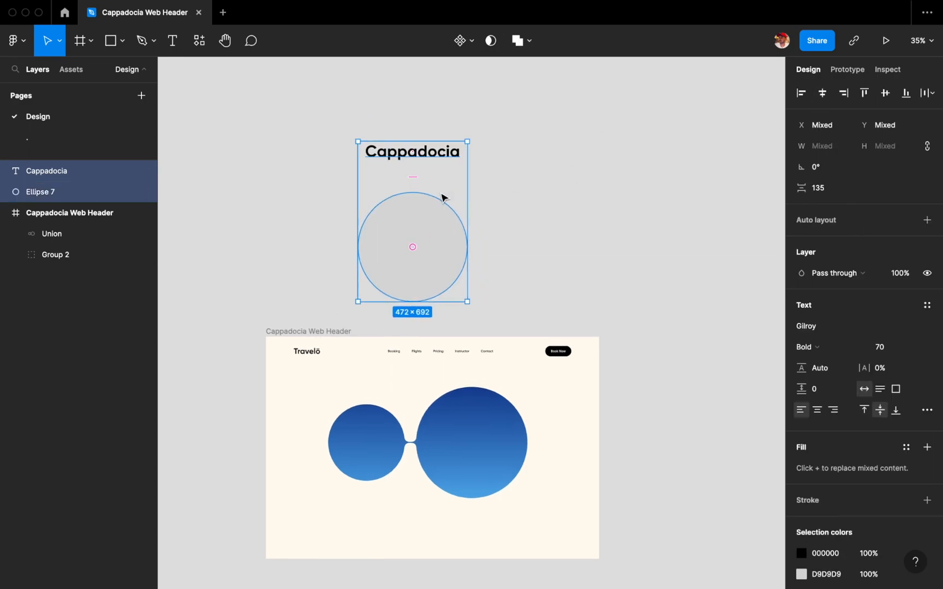
Run the To Path plugin on the Cappadocia text and the grey circle and link them
{"action": "key", "text": "ctrl+slash"}
{"action": "type", "text": "To pa"}
{"action": "key", "text": "Escape"}
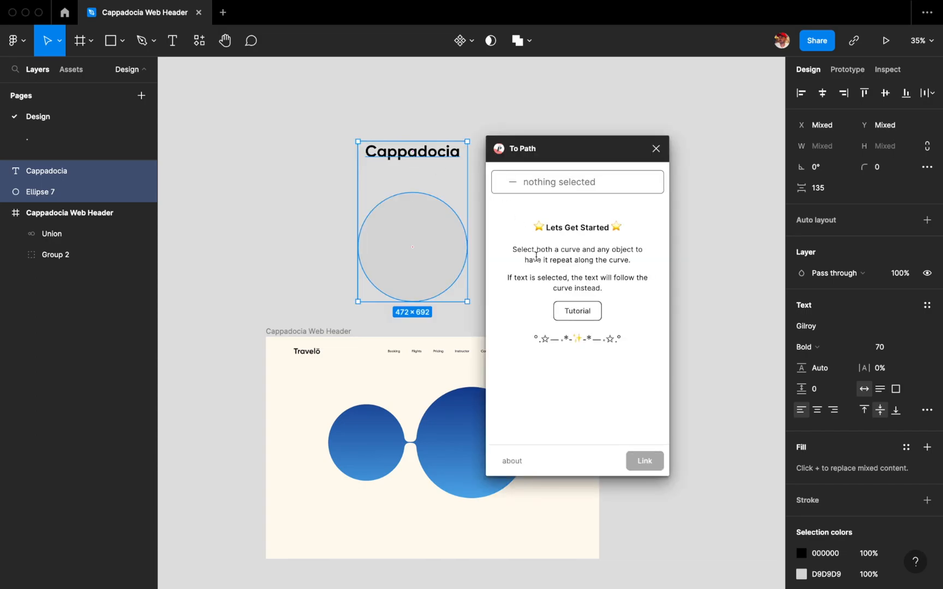
{"action": "left_click", "coordinate": [642, 459]}
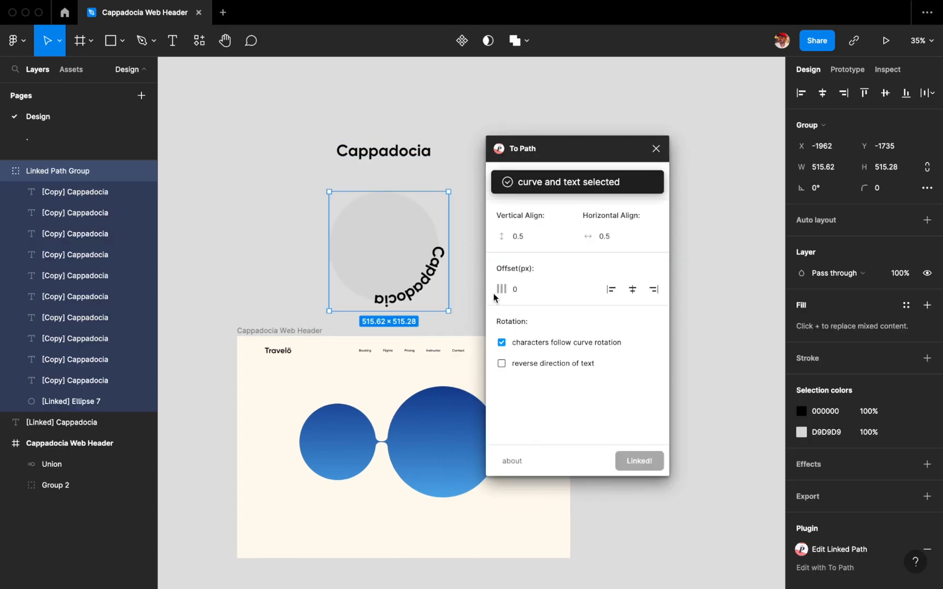
Increase the font size of the straight Cappadocia source text to 104
{"action": "left_click", "coordinate": [394, 154]}
{"action": "left_click", "coordinate": [881, 295]}
{"action": "type", "text": "80"}
{"action": "key", "text": "Return"}
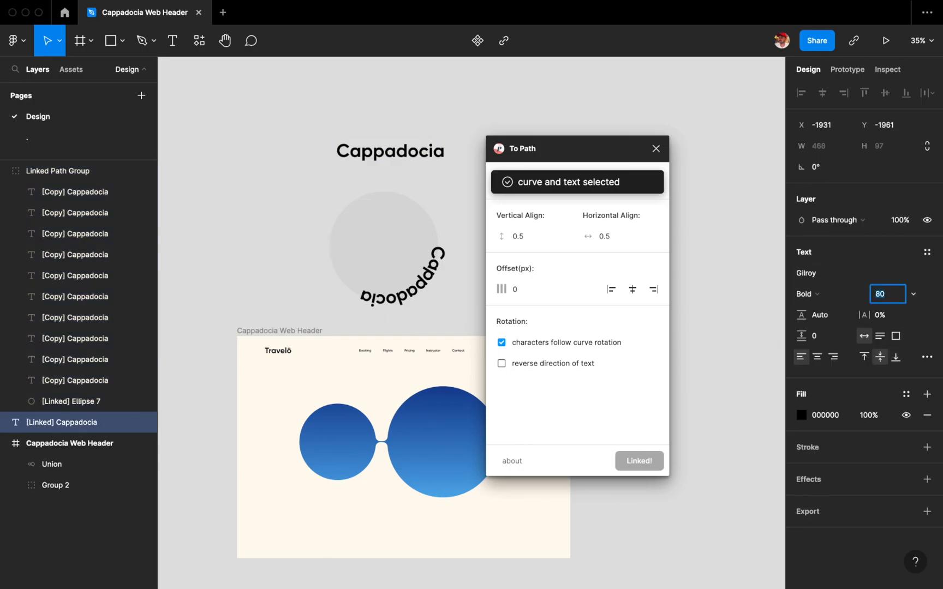
{"action": "key", "text": "shift+Up"}
{"action": "key", "text": "shift+Up"}
Set the path text's offset to 3 px and vertical align to 0.8 in To Path, and close the plugin
{"action": "left_click", "coordinate": [592, 289]}
{"action": "type", "text": "4"}
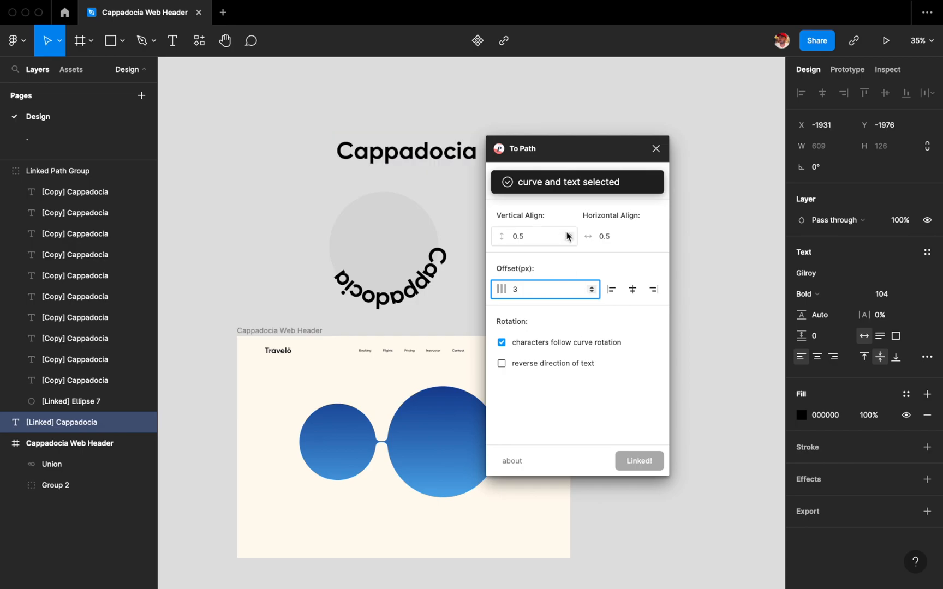
{"action": "triple_click", "coordinate": [569, 234]}
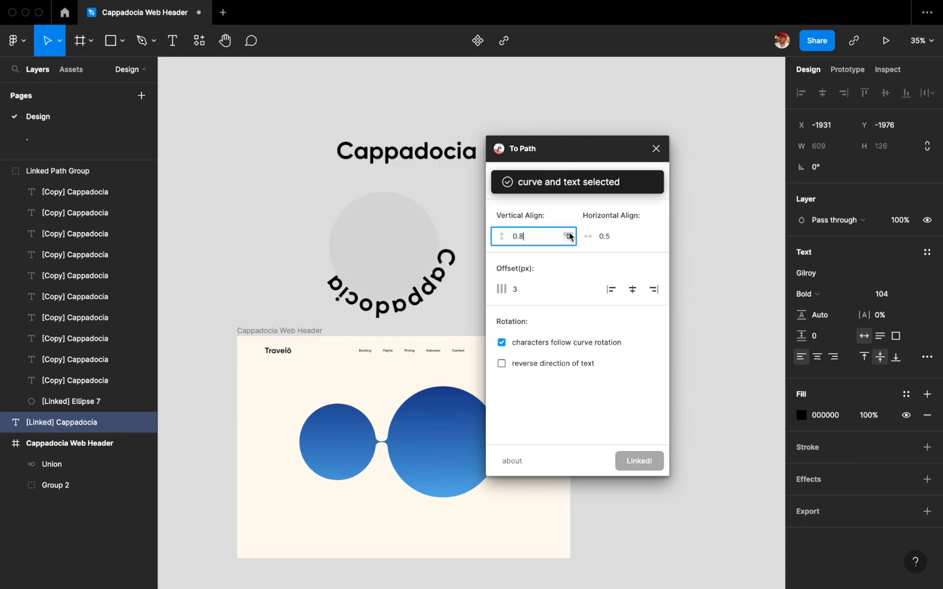
{"action": "left_click", "coordinate": [656, 149]}
Delete the grey guide circle from the linked path group and rotate the curved Cappadocia lettering so it arches upward
{"action": "left_click", "coordinate": [406, 255]}
{"action": "left_click", "coordinate": [446, 260]}
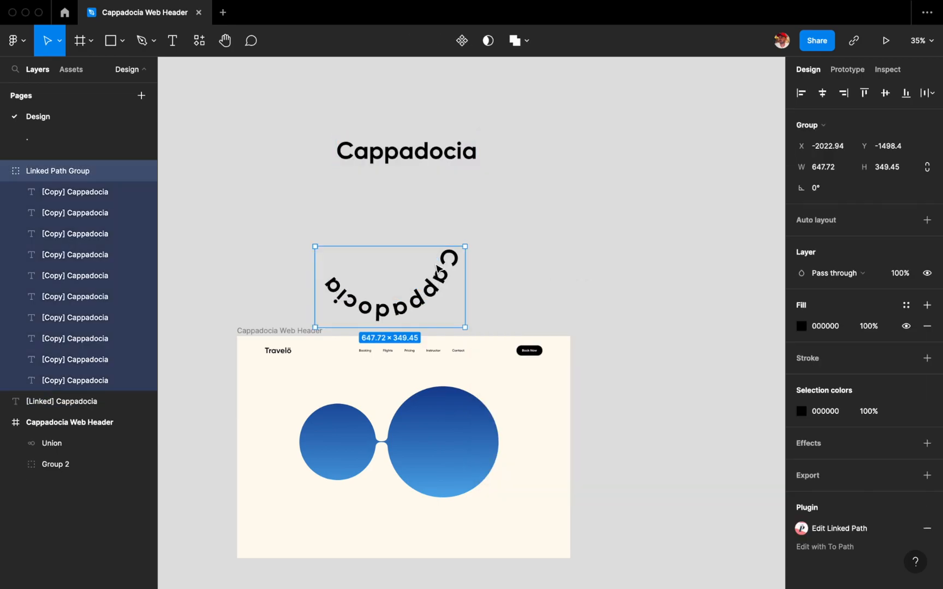
{"action": "left_click_drag", "start_coordinate": [472, 239], "coordinate": [340, 333]}
{"action": "scroll", "coordinate": [344, 336], "scroll_direction": "up", "scroll_amount": 1}
Move the curved lettering into the frame and scale it down to about 474 × 256 around the small circle's upper left
{"action": "scroll", "coordinate": [347, 328], "scroll_direction": "down", "scroll_amount": 2}
{"action": "left_click_drag", "start_coordinate": [374, 241], "coordinate": [308, 377]}
{"action": "scroll", "coordinate": [308, 377], "scroll_direction": "up", "scroll_amount": 3}
{"action": "key", "text": "k"}
{"action": "left_click_drag", "start_coordinate": [488, 327], "coordinate": [427, 344]}
{"action": "left_click_drag", "start_coordinate": [322, 385], "coordinate": [338, 382]}
Move the curved lettering and the united blue shape together slightly to the left
{"action": "scroll", "coordinate": [338, 382], "scroll_direction": "up", "scroll_amount": 1}
{"action": "scroll", "coordinate": [338, 382], "scroll_direction": "down", "scroll_amount": 1}
{"action": "left_click", "coordinate": [369, 420], "text": "shift"}
{"action": "key", "text": "shift+Left"}
{"action": "key", "text": "shift+Left"}
{"action": "key", "text": "shift+Left"}
{"action": "key", "text": "shift+Left"}
{"action": "key", "text": "shift+Left"}
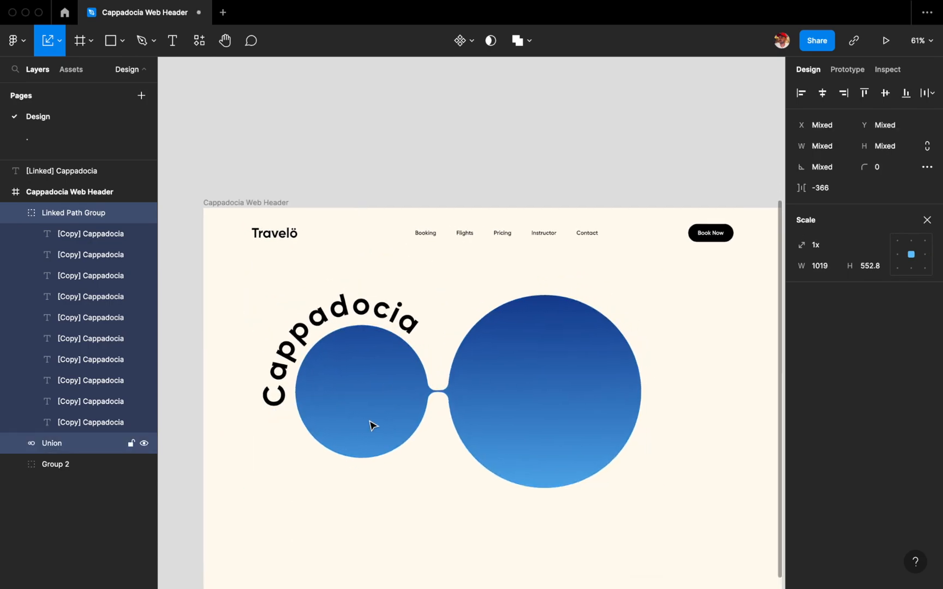
Nudge the curved Cappadocia lettering down so it hugs the small blue circle
{"action": "left_click", "coordinate": [332, 302]}
{"action": "key", "text": "shift+Down"}
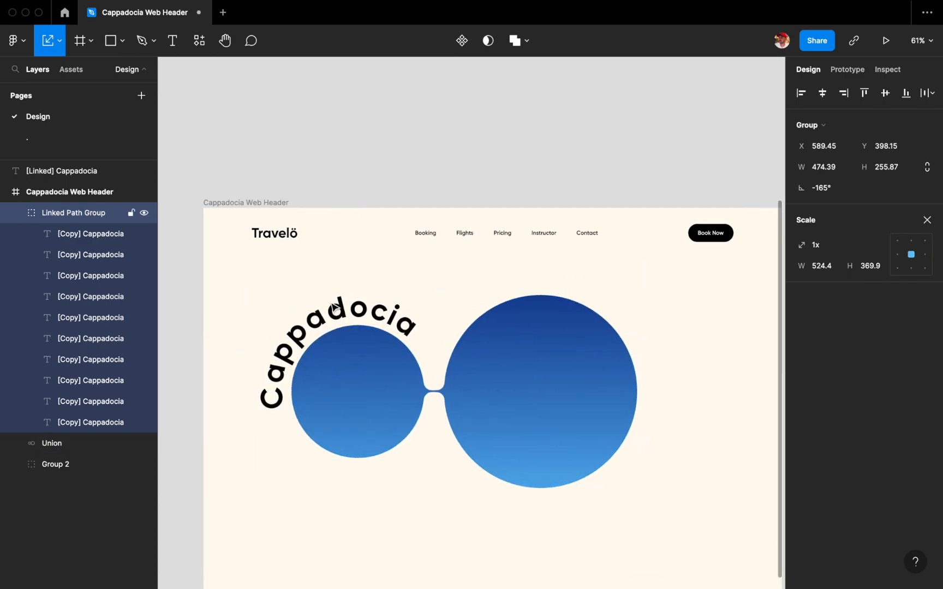
{"action": "left_click", "coordinate": [348, 271]}
{"action": "scroll", "coordinate": [348, 259], "scroll_direction": "down", "scroll_amount": 2}
{"action": "scroll", "coordinate": [349, 251], "scroll_direction": "down", "scroll_amount": 1}
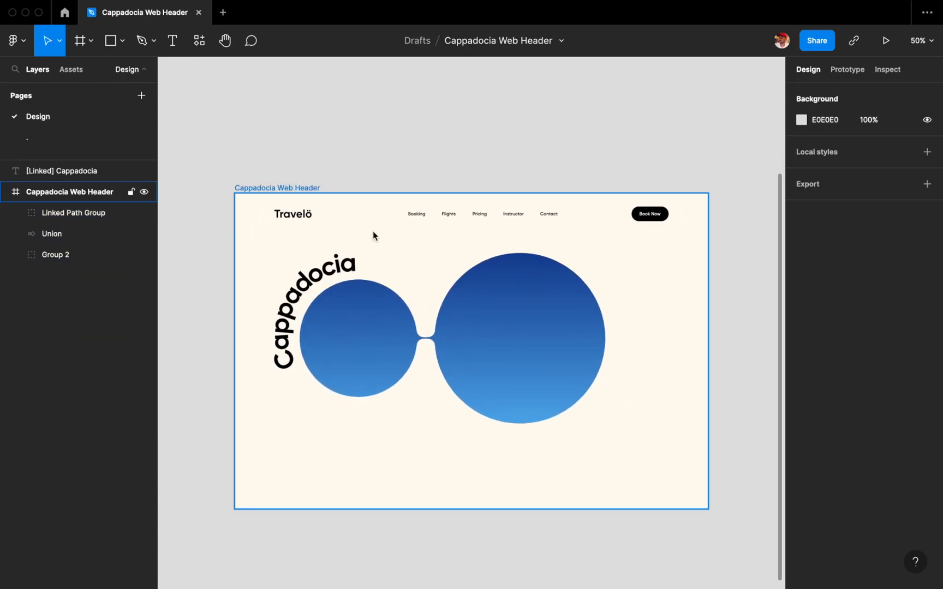
Draw a tall ellipse about 146 × 499 over the bridge between the two blue circles
{"action": "key", "text": "o"}
{"action": "left_click_drag", "start_coordinate": [408, 259], "coordinate": [455, 425]}
{"action": "scroll", "coordinate": [457, 425], "scroll_direction": "up", "scroll_amount": 2}
{"action": "left_click", "coordinate": [494, 383], "text": "shift"}
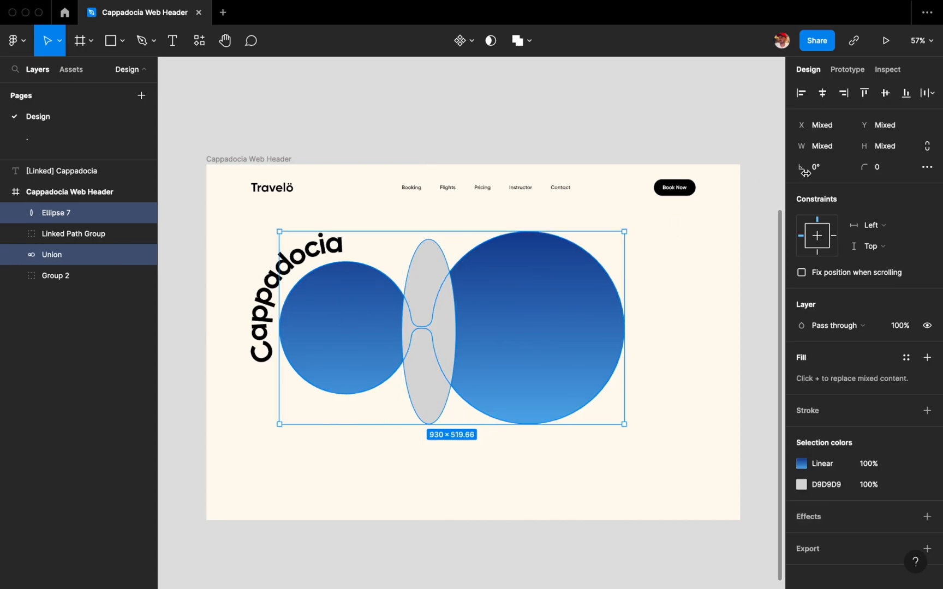
{"action": "left_click", "coordinate": [423, 282]}
{"action": "scroll", "coordinate": [423, 281], "scroll_direction": "down", "scroll_amount": 3}
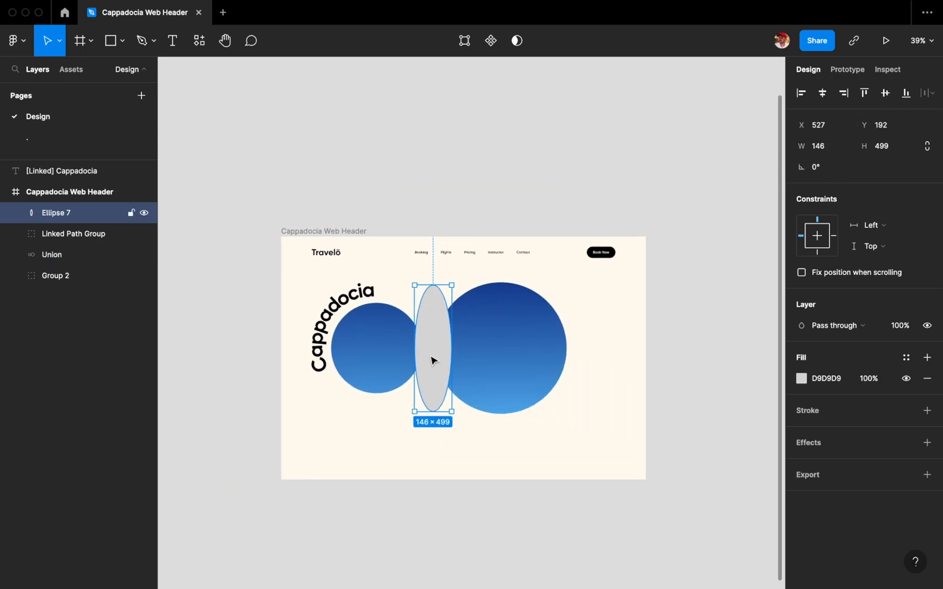
Move the tall ellipse onto the canvas above the frame and delete the leftover straight Cappadocia source text
{"action": "left_click_drag", "start_coordinate": [433, 360], "coordinate": [437, 137]}
{"action": "scroll", "coordinate": [453, 155], "scroll_direction": "up", "scroll_amount": 3}
{"action": "left_click", "coordinate": [468, 146]}
{"action": "key", "text": "Delete"}
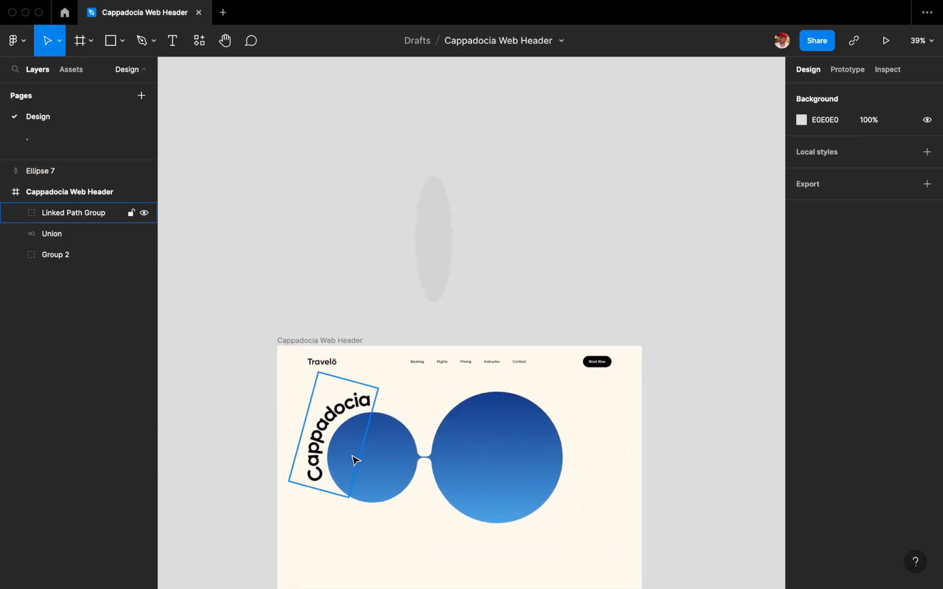
Copy the Booking label onto the canvas above the frame and change its text to "Turkey is known for its distinctive fairy chimneys"
{"action": "left_click", "coordinate": [416, 362], "text": "super"}
{"action": "left_click_drag", "start_coordinate": [416, 362], "coordinate": [421, 164]}
{"action": "scroll", "coordinate": [420, 159], "scroll_direction": "up", "scroll_amount": 2}
{"action": "type", "text": "Turkey is known for its distinctive fairy chimneys"}
{"action": "scroll", "coordinate": [419, 164], "scroll_direction": "right", "scroll_amount": 2}
{"action": "key", "text": "Escape"}
Set the fairy chimneys sentence to font size 30 and change its case to uppercase
{"action": "left_click", "coordinate": [890, 297]}
{"action": "type", "text": "40"}
{"action": "key", "text": "Return"}
{"action": "type", "text": "30"}
{"action": "key", "text": "Return"}
{"action": "left_click", "coordinate": [452, 203]}
{"action": "left_click", "coordinate": [452, 188]}
{"action": "left_click", "coordinate": [928, 357]}
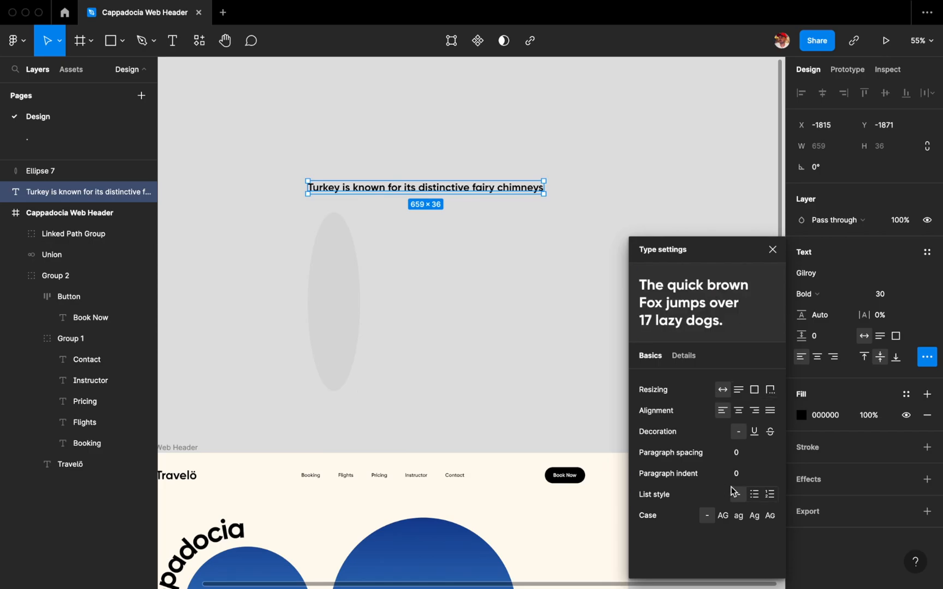
{"action": "left_click", "coordinate": [723, 515]}
{"action": "left_click", "coordinate": [773, 250]}
{"action": "left_click", "coordinate": [525, 318]}
Centre the tall ellipse and the uppercase sentence horizontally on each other and shift both slightly left
{"action": "left_click", "coordinate": [345, 270]}
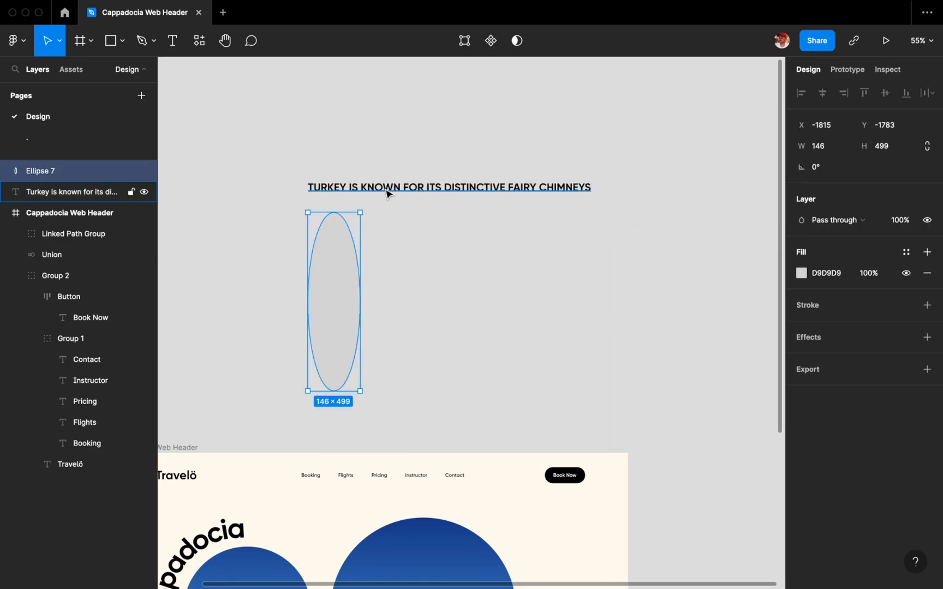
{"action": "left_click", "coordinate": [388, 193], "text": "shift"}
{"action": "left_click", "coordinate": [824, 93]}
{"action": "left_click_drag", "start_coordinate": [423, 275], "coordinate": [406, 273]}
Run the To Path plugin on the uppercase sentence and the tall ellipse and link them
{"action": "key", "text": "super+/"}
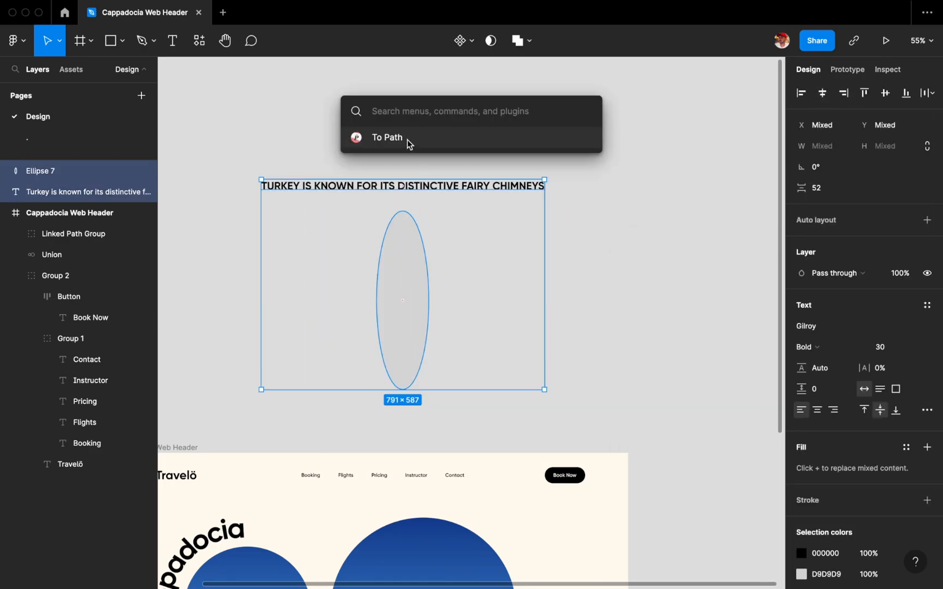
{"action": "left_click", "coordinate": [409, 143]}
{"action": "scroll", "coordinate": [385, 307], "scroll_direction": "right", "scroll_amount": 2}
{"action": "scroll", "coordinate": [385, 308], "scroll_direction": "down", "scroll_amount": 3}
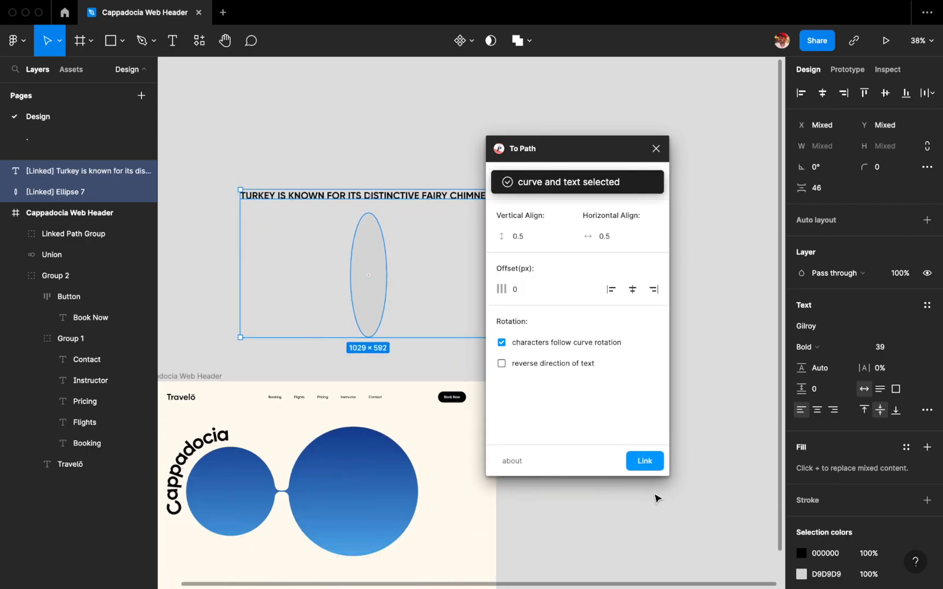
{"action": "left_click", "coordinate": [646, 462]}
{"action": "scroll", "coordinate": [419, 353], "scroll_direction": "right", "scroll_amount": 1}
Try other font sizes for the straight source sentence linked to the ellipse
{"action": "double_click", "coordinate": [409, 203]}
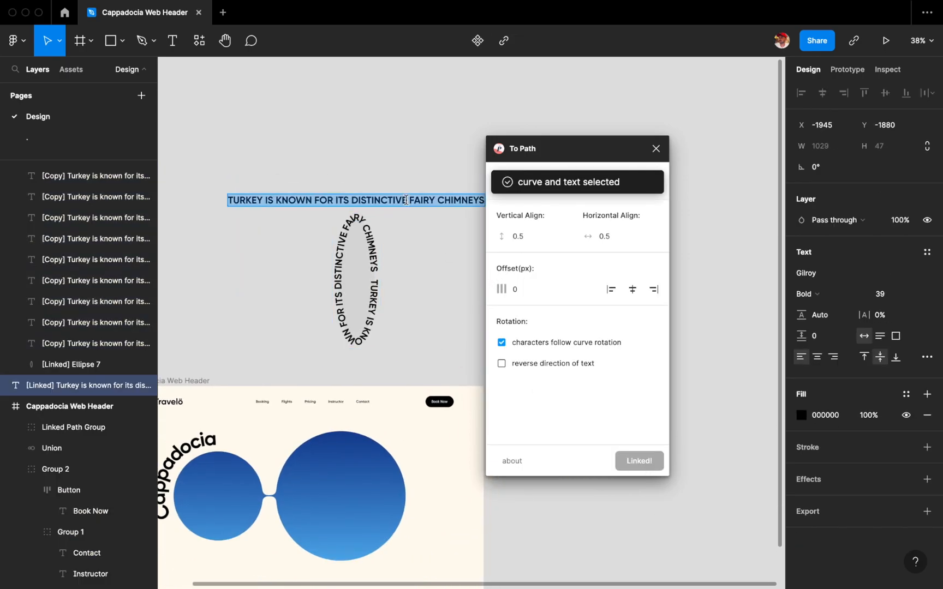
{"action": "left_click", "coordinate": [882, 298]}
{"action": "key", "text": "shift+Down"}
{"action": "key", "text": "Up"}
{"action": "key", "text": "Up"}
{"action": "key", "text": "Up"}
{"action": "key", "text": "Up"}
{"action": "key", "text": "Up"}
{"action": "key", "text": "Up"}
{"action": "key", "text": "Up"}
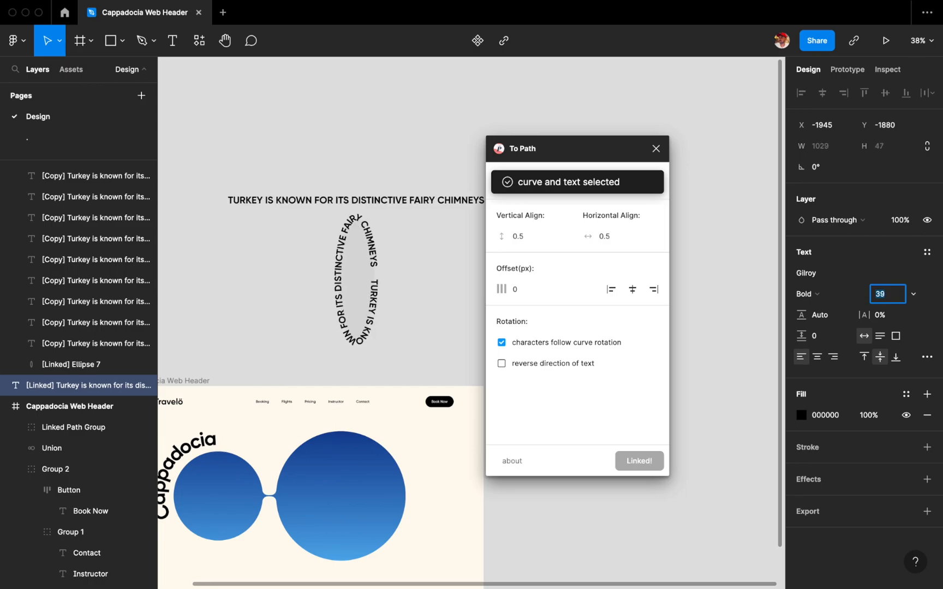
Close the To Path plugin and deselect the source sentence
{"action": "left_click", "coordinate": [656, 149]}
{"action": "left_click", "coordinate": [654, 155]}
{"action": "scroll", "coordinate": [621, 149], "scroll_direction": "left", "scroll_amount": 1}
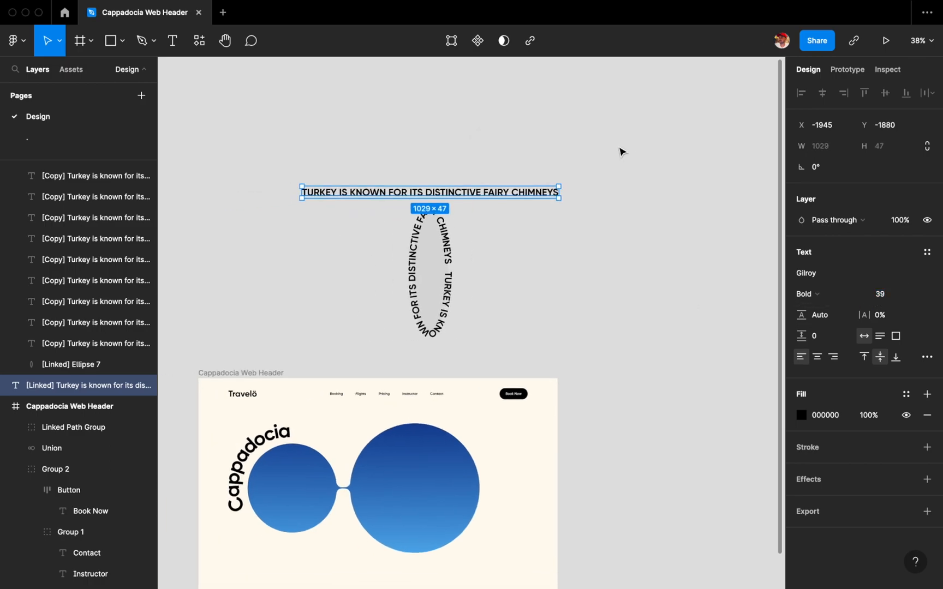
{"action": "left_click", "coordinate": [620, 150]}
{"action": "scroll", "coordinate": [572, 254], "scroll_direction": "left", "scroll_amount": 1}
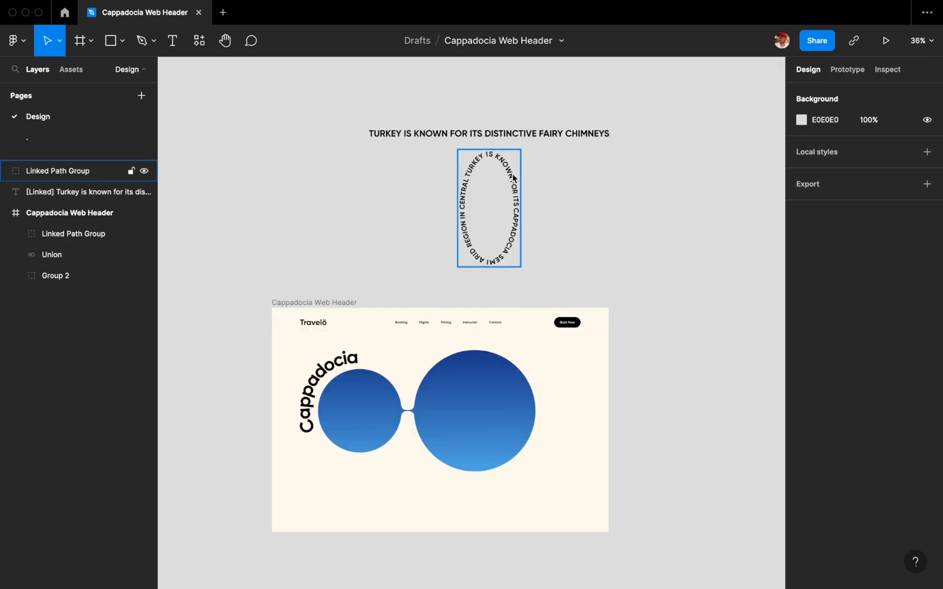
Move the oval text ring over the bridge between the circles and top-align it with the united shape at Y 181
{"action": "left_click_drag", "start_coordinate": [511, 176], "coordinate": [429, 379]}
{"action": "scroll", "coordinate": [429, 377], "scroll_direction": "up", "scroll_amount": 5}
{"action": "left_click", "coordinate": [563, 364], "text": "shift"}
{"action": "left_click", "coordinate": [864, 92]}
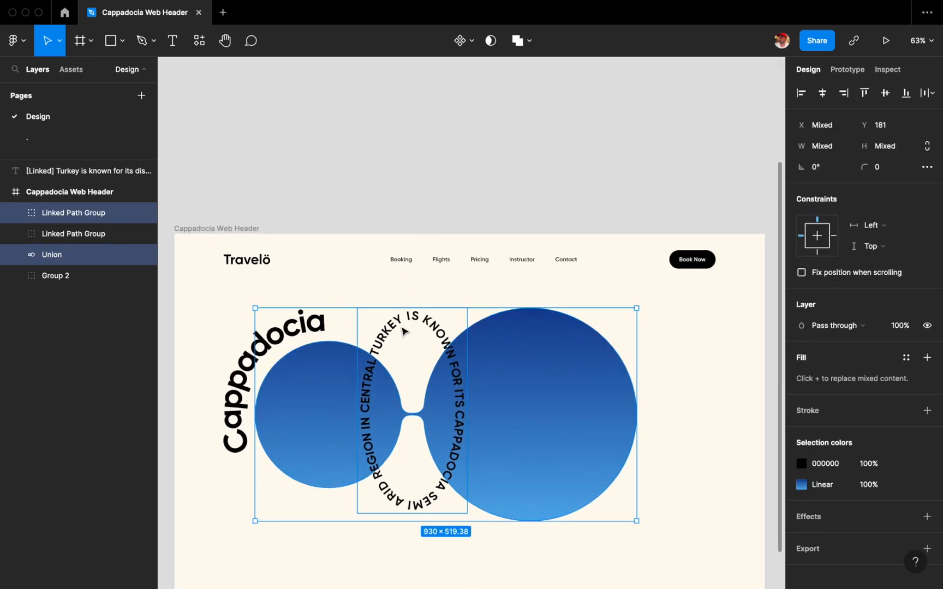
Wrap the oval text ring in a frame and duplicate that frame in place
{"action": "left_click", "coordinate": [68, 215]}
{"action": "key", "text": "super+alt+g"}
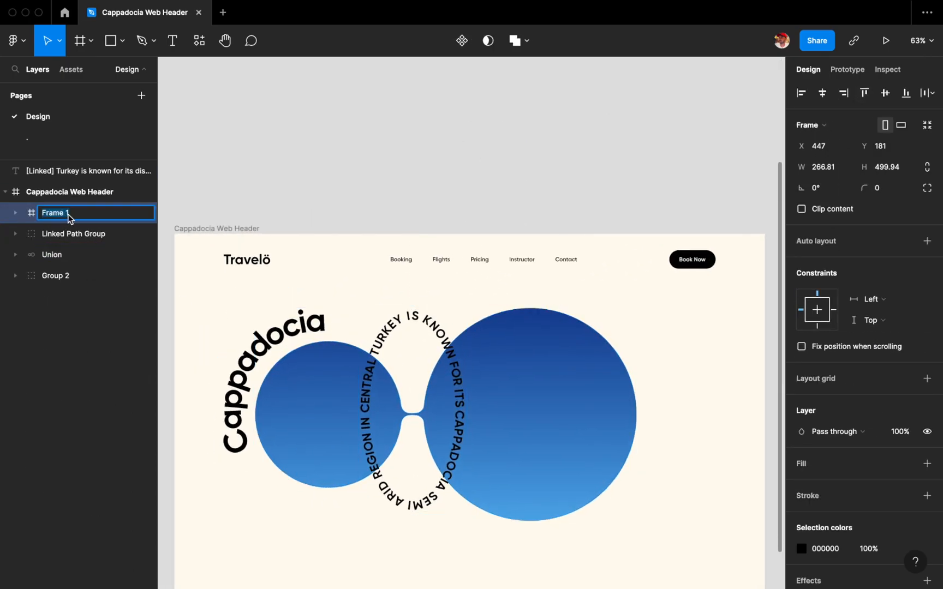
{"action": "key", "text": "super+d"}
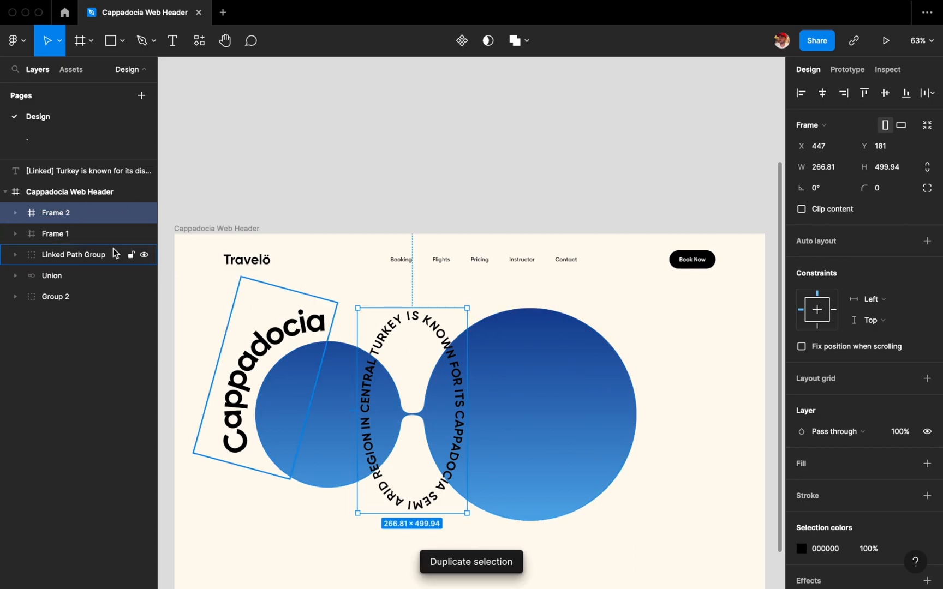
Enable content clipping on both oval text frames
{"action": "left_click", "coordinate": [137, 234], "text": "shift"}
{"action": "left_click", "coordinate": [801, 211]}
{"action": "left_click", "coordinate": [491, 200]}
Mask the lower oval text frame with a duplicate of the united shape placed directly beneath it in the layer order
{"action": "left_click", "coordinate": [54, 234]}
{"action": "left_click", "coordinate": [46, 276]}
{"action": "key", "text": "super+d"}
{"action": "left_click", "coordinate": [55, 241]}
{"action": "left_click_drag", "start_coordinate": [55, 240], "coordinate": [61, 267]}
{"action": "left_click", "coordinate": [62, 278], "text": "shift"}
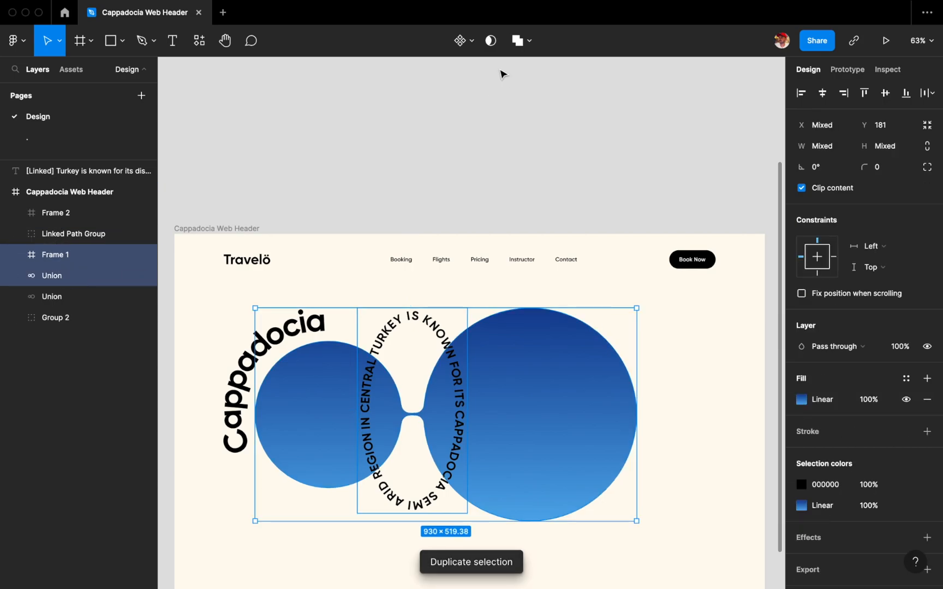
{"action": "left_click", "coordinate": [489, 41]}
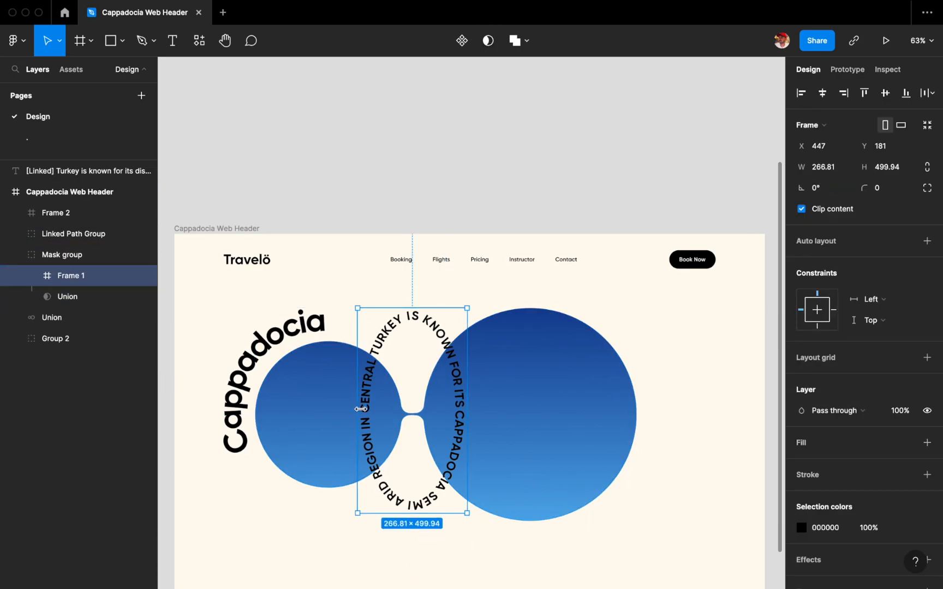
Crop the masked text frame from its left edge to 129 px wide and move the other text frame beneath the united shape
{"action": "left_click_drag", "start_coordinate": [360, 410], "coordinate": [412, 412]}
{"action": "left_click_drag", "start_coordinate": [42, 213], "coordinate": [44, 327]}
Set the text colour of the masked oval text frame to FFFFFF
{"action": "left_click", "coordinate": [71, 256]}
{"action": "left_click", "coordinate": [822, 530]}
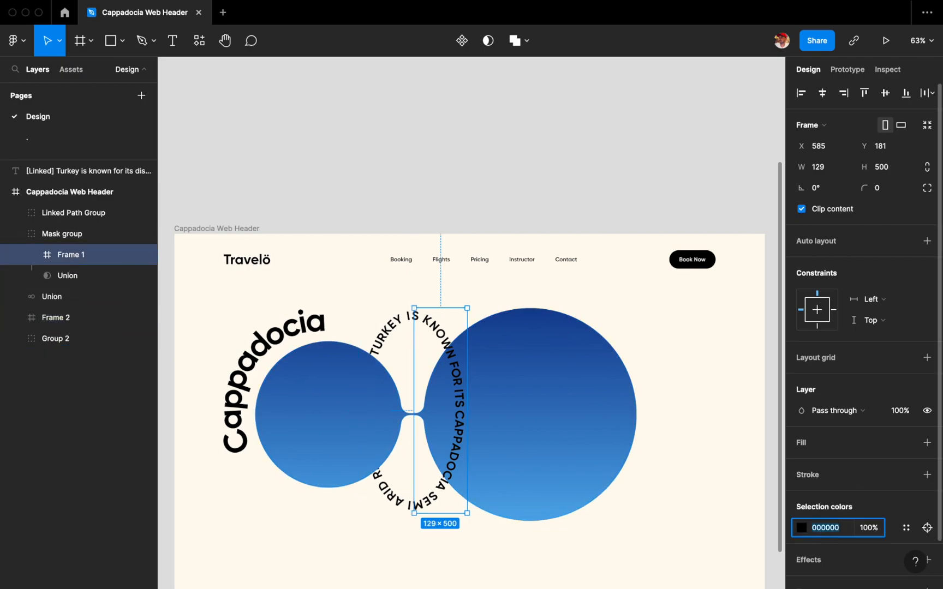
{"action": "type", "text": "fff"}
{"action": "key", "text": "Return"}
Crop the masked text frame from above and below to 326 px high, starting at Y 272
{"action": "scroll", "coordinate": [465, 312], "scroll_direction": "down", "scroll_amount": 1}
{"action": "scroll", "coordinate": [465, 312], "scroll_direction": "left", "scroll_amount": 1}
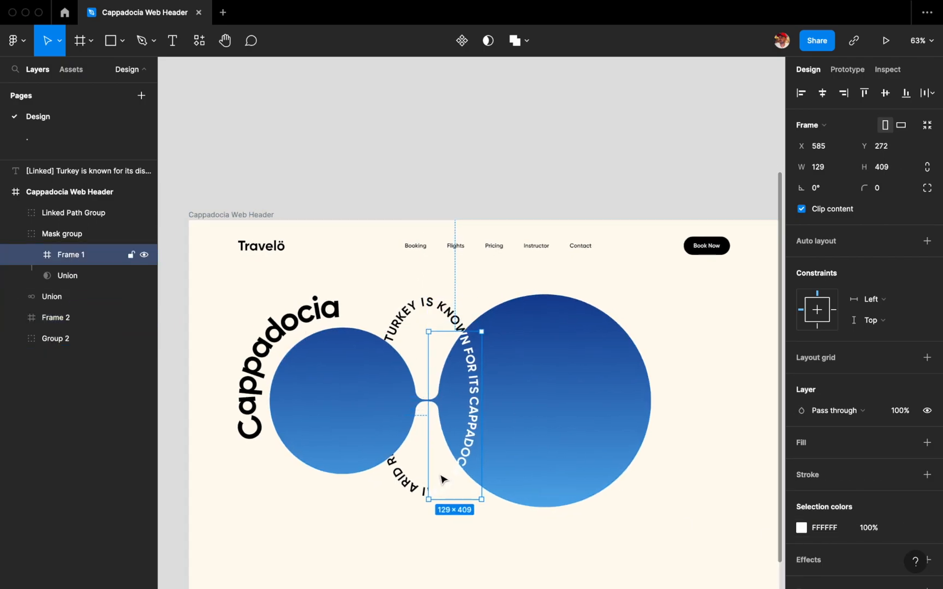
{"action": "left_click_drag", "start_coordinate": [461, 500], "coordinate": [461, 474]}
{"action": "scroll", "coordinate": [475, 323], "scroll_direction": "left", "scroll_amount": 2}
{"action": "scroll", "coordinate": [476, 323], "scroll_direction": "down", "scroll_amount": 1}
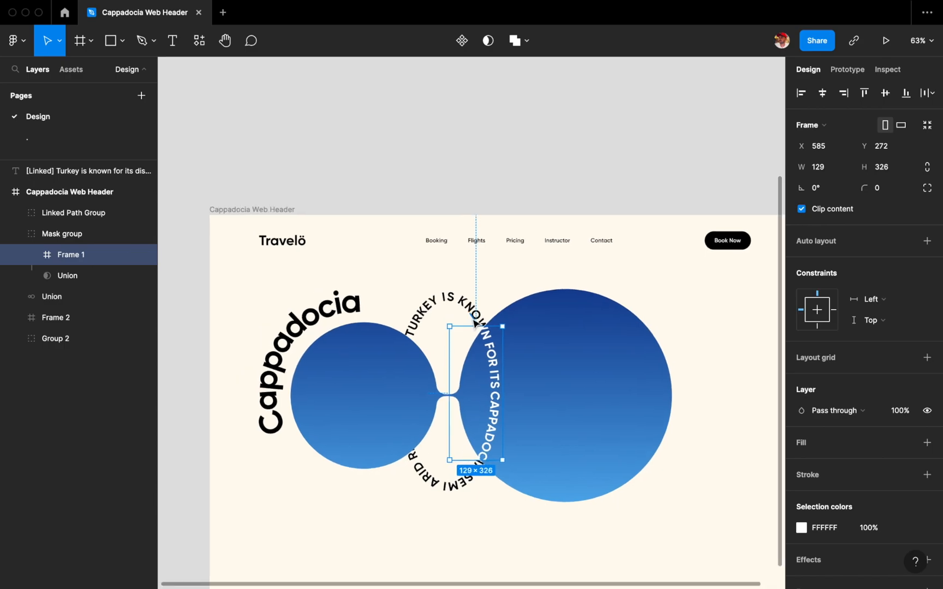
{"action": "left_click", "coordinate": [501, 163]}
Move the large yellow and red balloon image onto the large blue circle
{"action": "scroll", "coordinate": [501, 162], "scroll_direction": "down", "scroll_amount": 5}
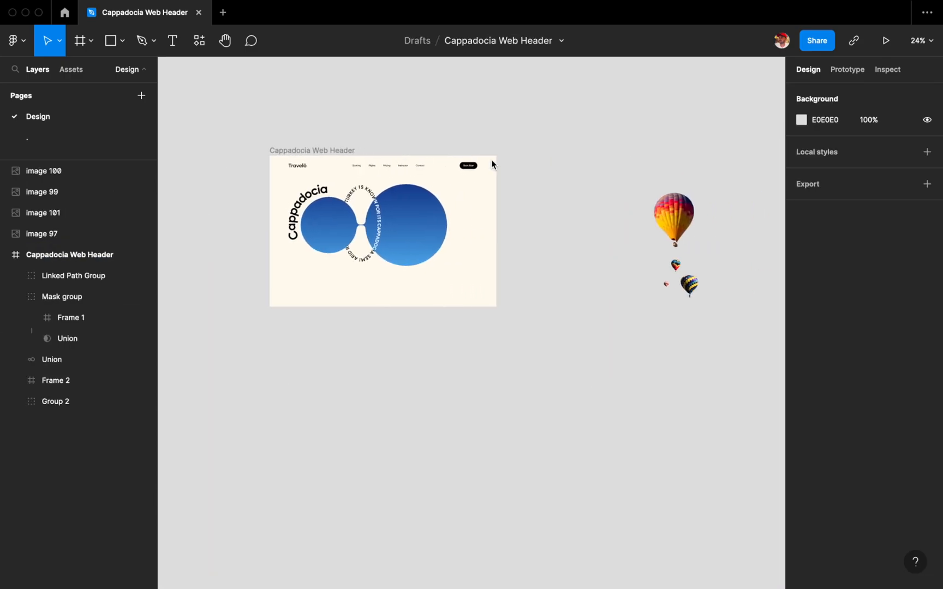
{"action": "left_click_drag", "start_coordinate": [673, 217], "coordinate": [415, 233]}
{"action": "scroll", "coordinate": [415, 233], "scroll_direction": "up", "scroll_amount": 5}
{"action": "scroll", "coordinate": [415, 233], "scroll_direction": "down", "scroll_amount": 3}
Bring the three small balloon images into the header and fine-tune the large balloon's position on its circle
{"action": "scroll", "coordinate": [416, 234], "scroll_direction": "right", "scroll_amount": 4}
{"action": "left_click_drag", "start_coordinate": [626, 258], "coordinate": [720, 355]}
{"action": "scroll", "coordinate": [721, 355], "scroll_direction": "down", "scroll_amount": 3}
{"action": "left_click_drag", "start_coordinate": [685, 326], "coordinate": [273, 312]}
{"action": "scroll", "coordinate": [273, 311], "scroll_direction": "up", "scroll_amount": 7}
{"action": "scroll", "coordinate": [540, 403], "scroll_direction": "down", "scroll_amount": 4}
{"action": "left_click_drag", "start_coordinate": [581, 331], "coordinate": [548, 299]}
Move the three small balloon images together onto the small blue circle
{"action": "left_click", "coordinate": [349, 366]}
{"action": "left_click", "coordinate": [376, 413], "text": "shift"}
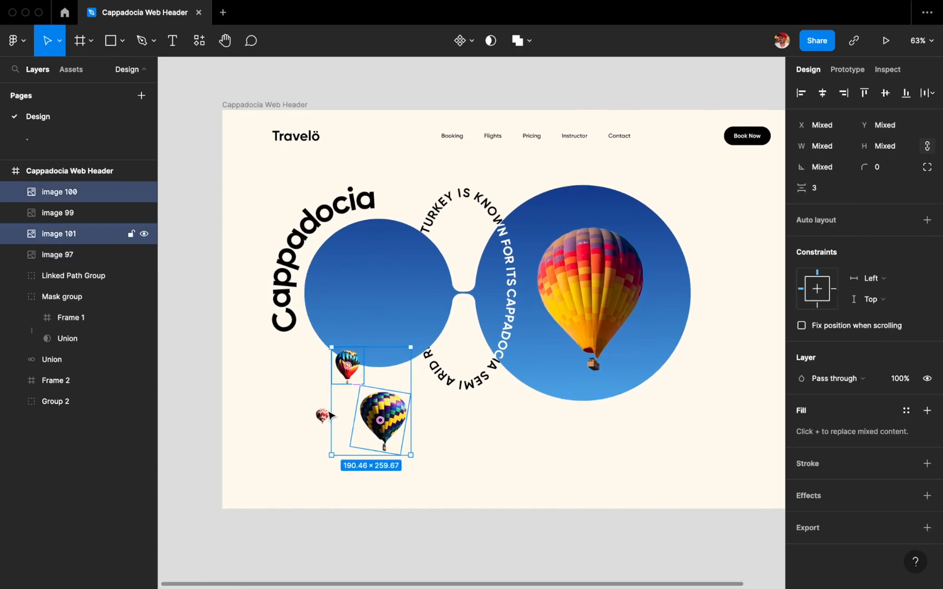
{"action": "left_click", "coordinate": [323, 416], "text": "shift"}
{"action": "left_click_drag", "start_coordinate": [367, 415], "coordinate": [389, 311]}
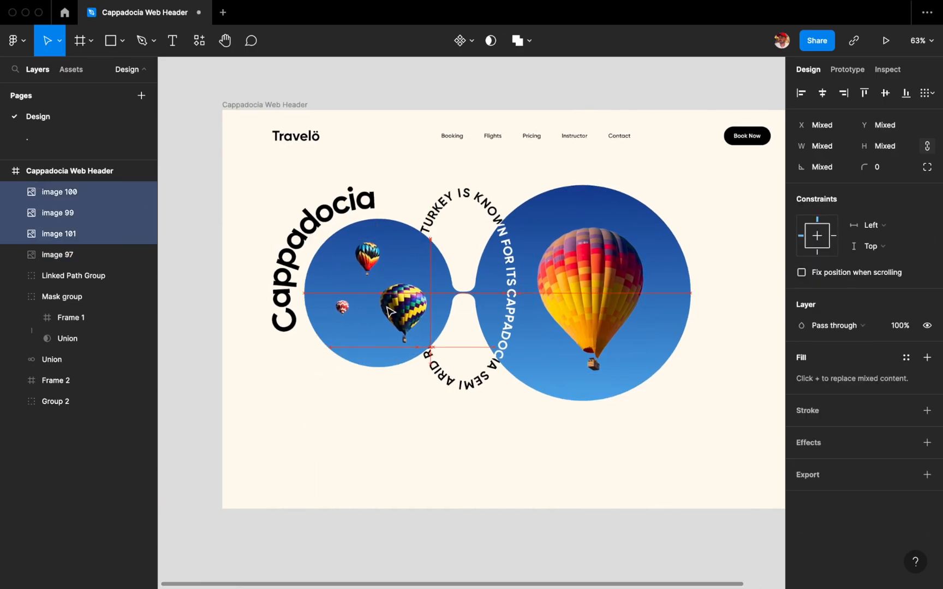
{"action": "left_click", "coordinate": [405, 449]}
{"action": "scroll", "coordinate": [405, 449], "scroll_direction": "down", "scroll_amount": 2}
{"action": "scroll", "coordinate": [404, 447], "scroll_direction": "down", "scroll_amount": 2}
{"action": "key", "text": "t"}
{"action": "left_click", "coordinate": [351, 403]}
{"action": "key", "text": "Escape"}
Draw a 176 px circle near the header's lower edge, aligned with the logo, and fill it with the balloon landscape photo
{"action": "key", "text": "o"}
{"action": "mouse_move", "coordinate": [310, 392]}
{"action": "left_mouse_down"}
{"action": "mouse_move", "coordinate": [369, 451]}
{"action": "mouse_move", "coordinate": [322, 434]}
{"action": "mouse_move", "coordinate": [281, 449]}
{"action": "mouse_move", "coordinate": [329, 440]}
{"action": "left_mouse_up"}
{"action": "scroll", "coordinate": [329, 440], "scroll_direction": "up", "scroll_amount": 2}
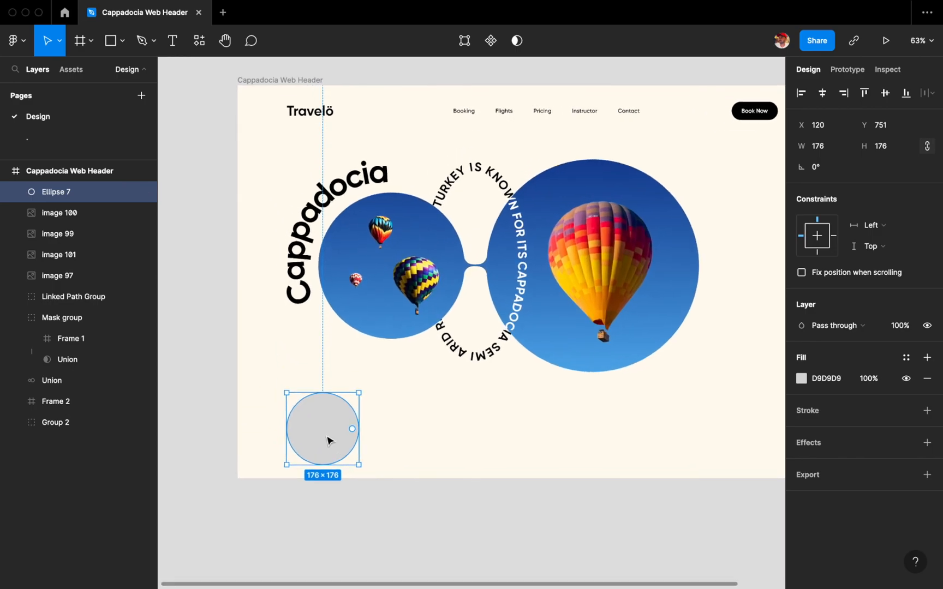
{"action": "left_click", "coordinate": [391, 433]}
{"action": "left_click", "coordinate": [322, 429]}
{"action": "key", "text": "super+v"}
{"action": "left_click", "coordinate": [396, 428]}
Add the two-line heading "Top experience in cappadocia" beside the round photo
{"action": "key", "text": "t"}
{"action": "left_click", "coordinate": [382, 414]}
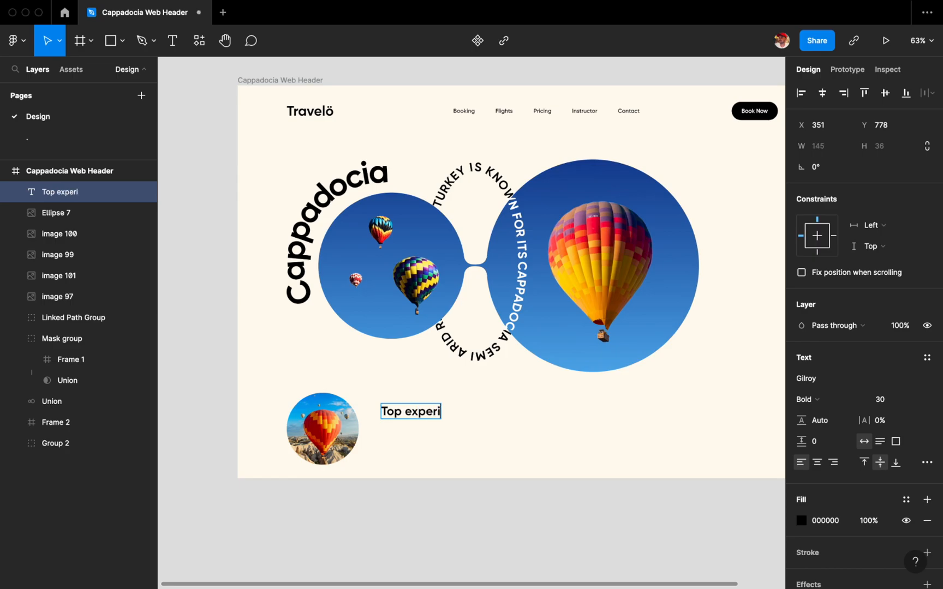
{"action": "key", "text": "Return"}
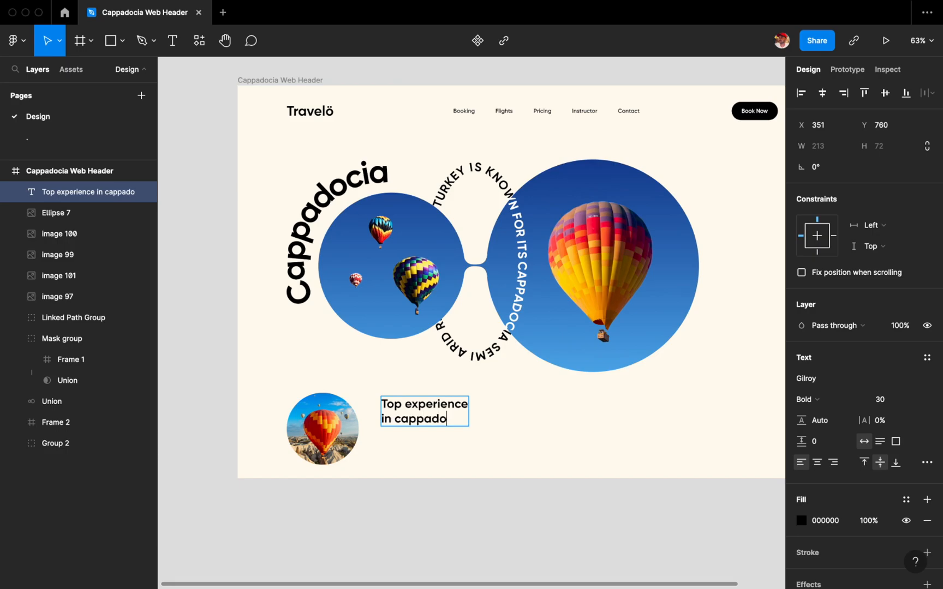
{"action": "left_click", "coordinate": [403, 502]}
Resize the round photo to 158 px and place the heading 28 px beside it, vertically centred
{"action": "left_click_drag", "start_coordinate": [419, 421], "coordinate": [419, 438]}
{"action": "left_click", "coordinate": [345, 430], "text": "shift"}
{"action": "scroll", "coordinate": [305, 439], "scroll_direction": "up", "scroll_amount": 4}
{"action": "scroll", "coordinate": [365, 432], "scroll_direction": "left", "scroll_amount": 2}
{"action": "left_click", "coordinate": [367, 433]}
{"action": "left_click_drag", "start_coordinate": [344, 428], "coordinate": [350, 428]}
{"action": "key", "text": "shift+Left"}
{"action": "key", "text": "Right"}
{"action": "scroll", "coordinate": [330, 434], "scroll_direction": "right", "scroll_amount": 1}
{"action": "scroll", "coordinate": [330, 435], "scroll_direction": "down", "scroll_amount": 1}
{"action": "left_click_drag", "start_coordinate": [472, 410], "coordinate": [446, 410]}
{"action": "left_click", "coordinate": [397, 412], "text": "shift"}
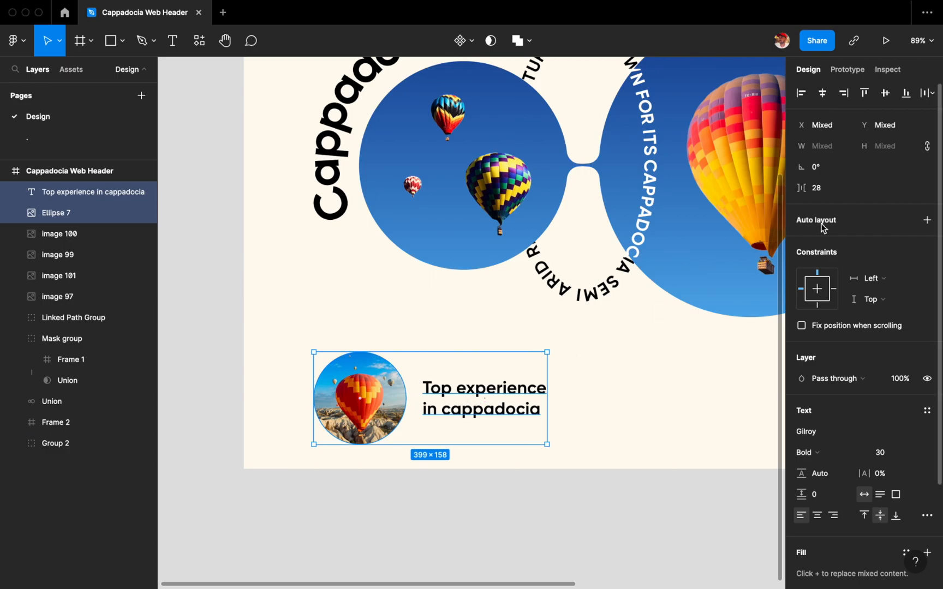
{"action": "left_click", "coordinate": [582, 409]}
Draw a small circle and centre it horizontally and vertically on the round balloon photo
{"action": "scroll", "coordinate": [581, 409], "scroll_direction": "left", "scroll_amount": 2}
{"action": "scroll", "coordinate": [581, 410], "scroll_direction": "down", "scroll_amount": 1}
{"action": "key", "text": "o"}
{"action": "left_click_drag", "start_coordinate": [404, 374], "coordinate": [430, 400]}
{"action": "scroll", "coordinate": [425, 399], "scroll_direction": "up", "scroll_amount": 3}
{"action": "left_click", "coordinate": [460, 387], "text": "shift"}
{"action": "left_click", "coordinate": [823, 93]}
{"action": "left_click", "coordinate": [886, 93]}
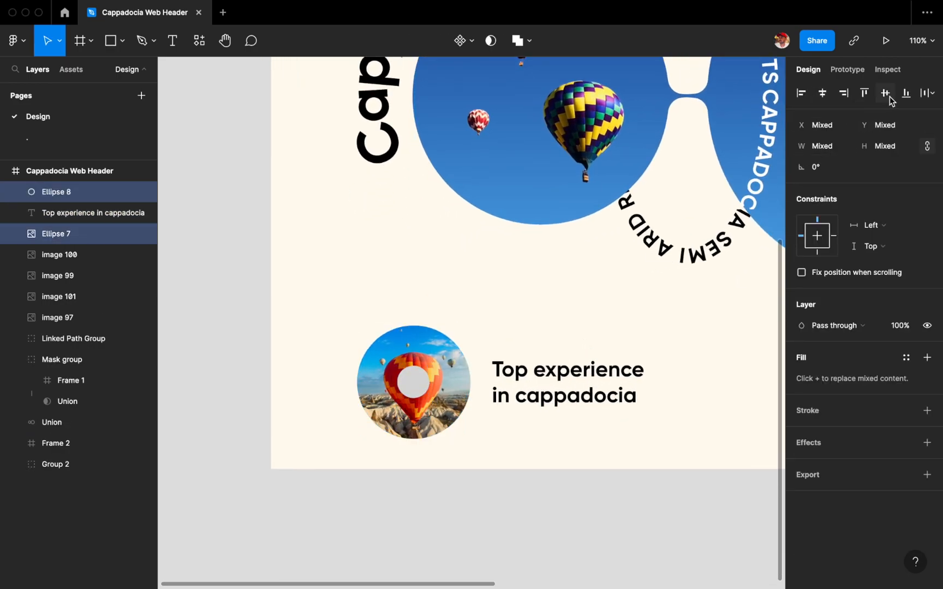
Fill the small circle on the round photo with FFFFFF
{"action": "left_click", "coordinate": [427, 387]}
{"action": "type", "text": "fff"}
{"action": "left_click", "coordinate": [567, 437]}
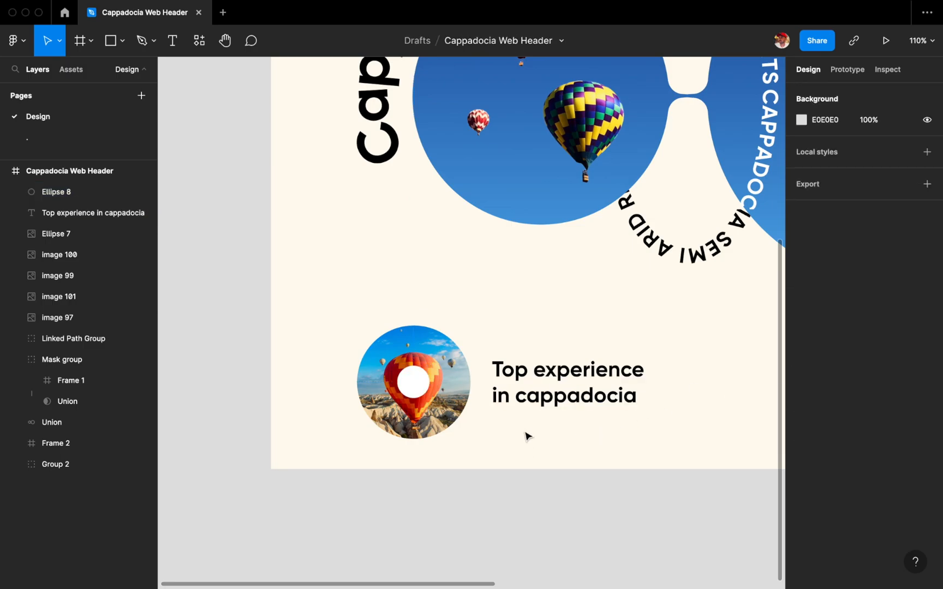
Draw a 21 px triangle rotated -90° on the white circle and flatten it
{"action": "left_click", "coordinate": [121, 44]}
{"action": "left_click", "coordinate": [121, 43]}
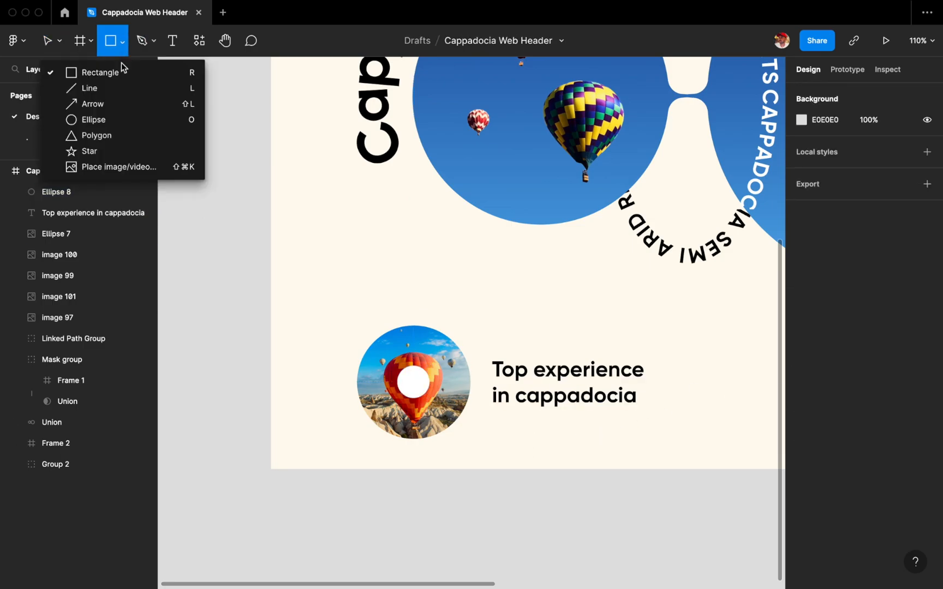
{"action": "left_click", "coordinate": [122, 138]}
{"action": "left_click_drag", "start_coordinate": [404, 381], "coordinate": [418, 395]}
{"action": "scroll", "coordinate": [422, 379], "scroll_direction": "up", "scroll_amount": 5}
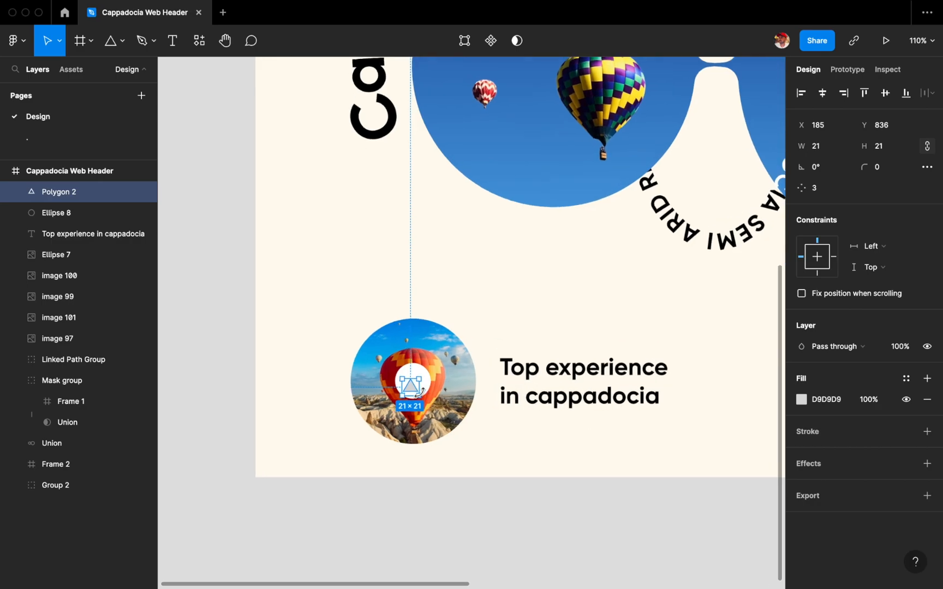
{"action": "right_click", "coordinate": [404, 378]}
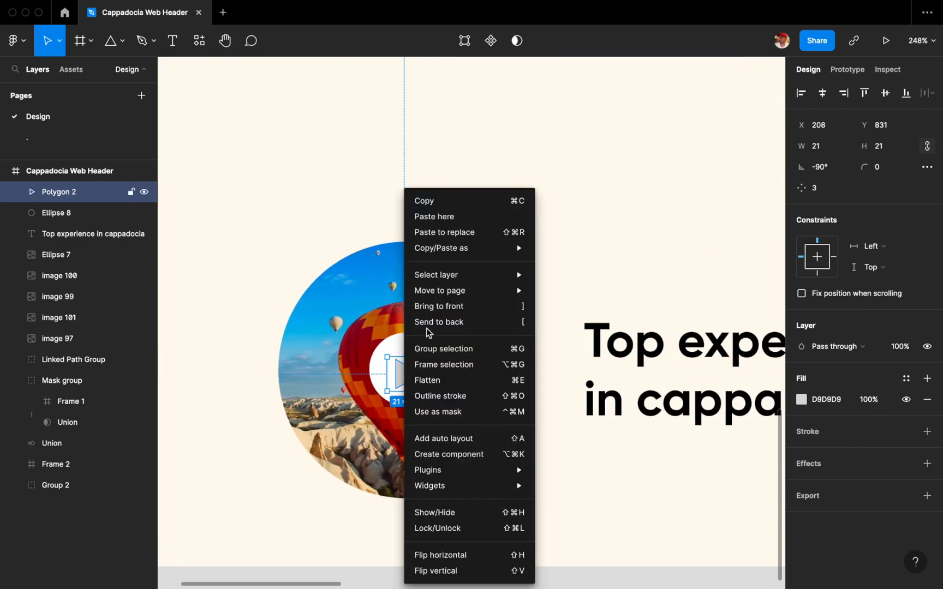
{"action": "left_click", "coordinate": [428, 380]}
Set the triangle's corner radius to 3 and shrink the white circle to 29 × 29 px
{"action": "scroll", "coordinate": [405, 378], "scroll_direction": "up", "scroll_amount": 3}
{"action": "left_click", "coordinate": [881, 167]}
{"action": "type", "text": "2"}
{"action": "key", "text": "Up"}
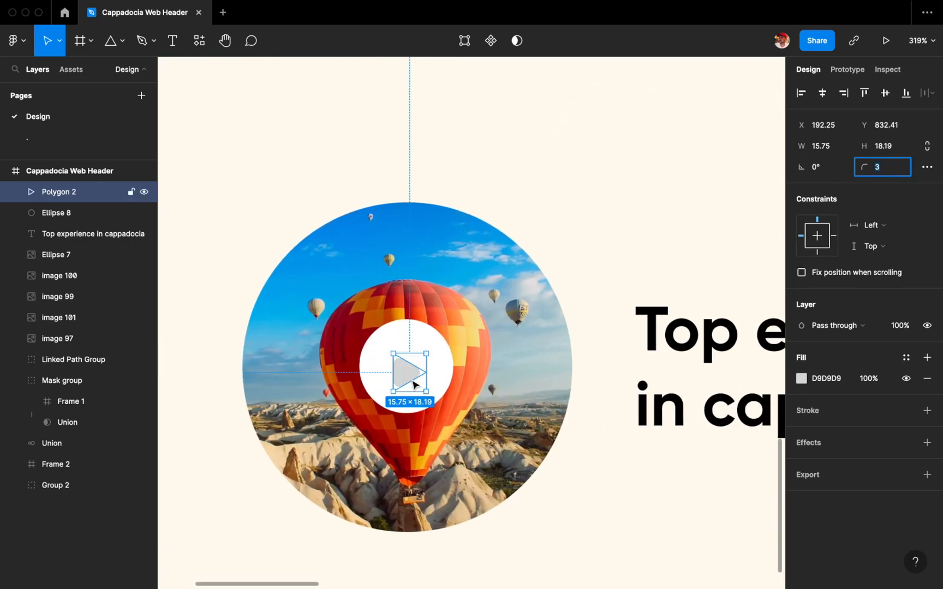
{"action": "left_click", "coordinate": [375, 372]}
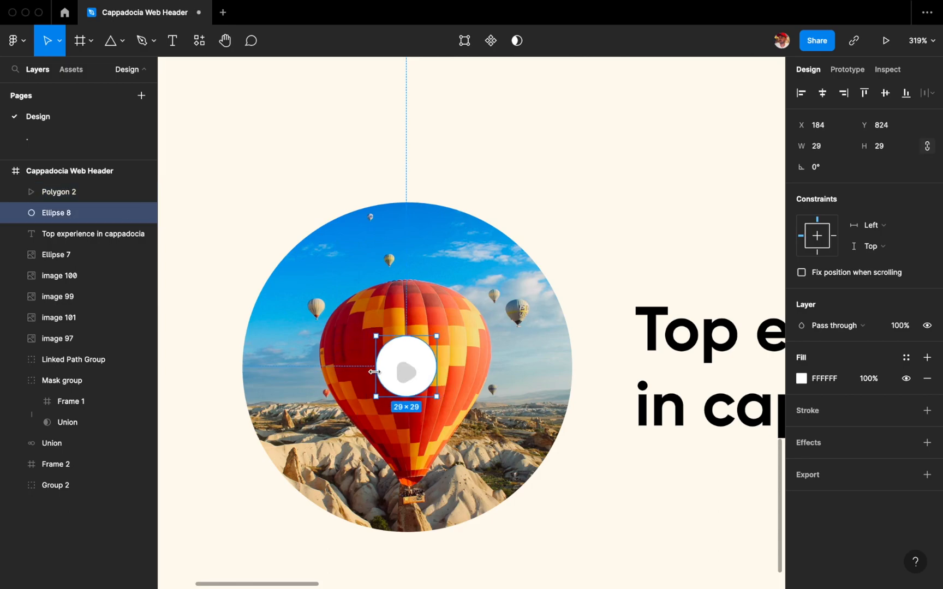
Resize the play triangle to 10 × 13 px and reduce its corner radius to 2
{"action": "left_click", "coordinate": [404, 379]}
{"action": "scroll", "coordinate": [405, 376], "scroll_direction": "up", "scroll_amount": 5}
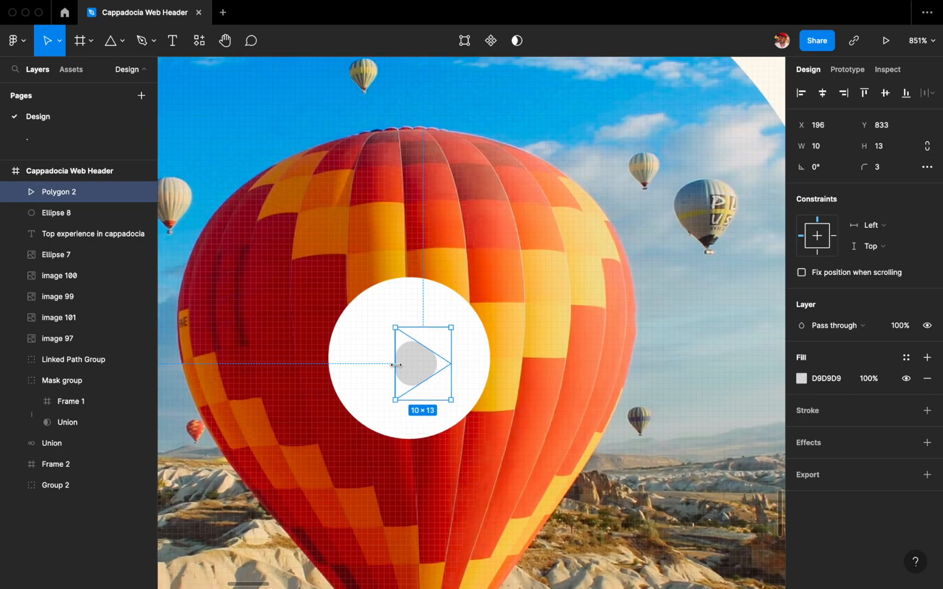
{"action": "scroll", "coordinate": [398, 365], "scroll_direction": "down", "scroll_amount": 5}
{"action": "left_click", "coordinate": [888, 165]}
{"action": "type", "text": "1"}
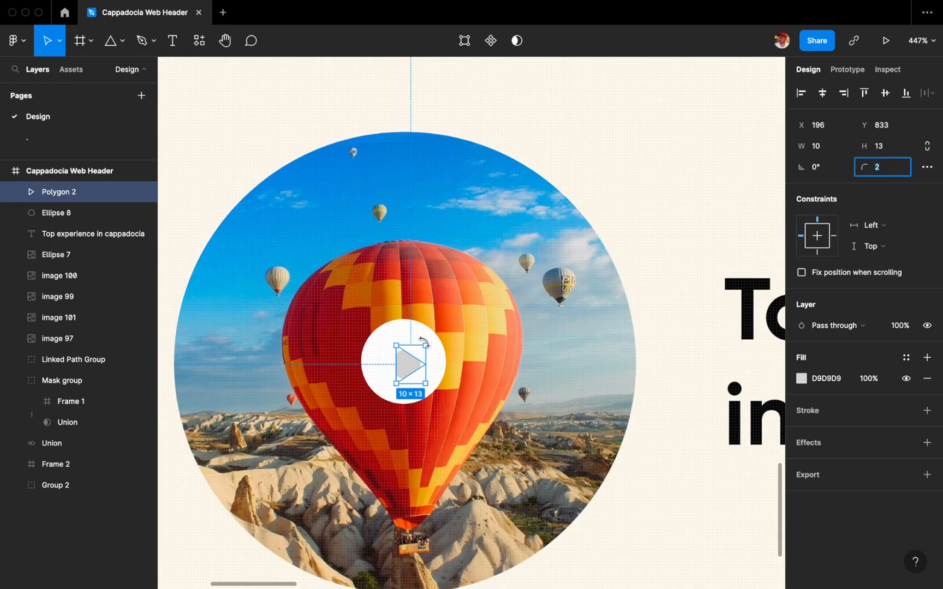
Centre the play triangle on the white circle
{"action": "left_click_drag", "start_coordinate": [397, 363], "coordinate": [399, 363]}
{"action": "left_click", "coordinate": [449, 356], "text": "shift"}
{"action": "left_click", "coordinate": [822, 93]}
{"action": "scroll", "coordinate": [499, 257], "scroll_direction": "down", "scroll_amount": 3}
{"action": "left_click", "coordinate": [435, 339]}
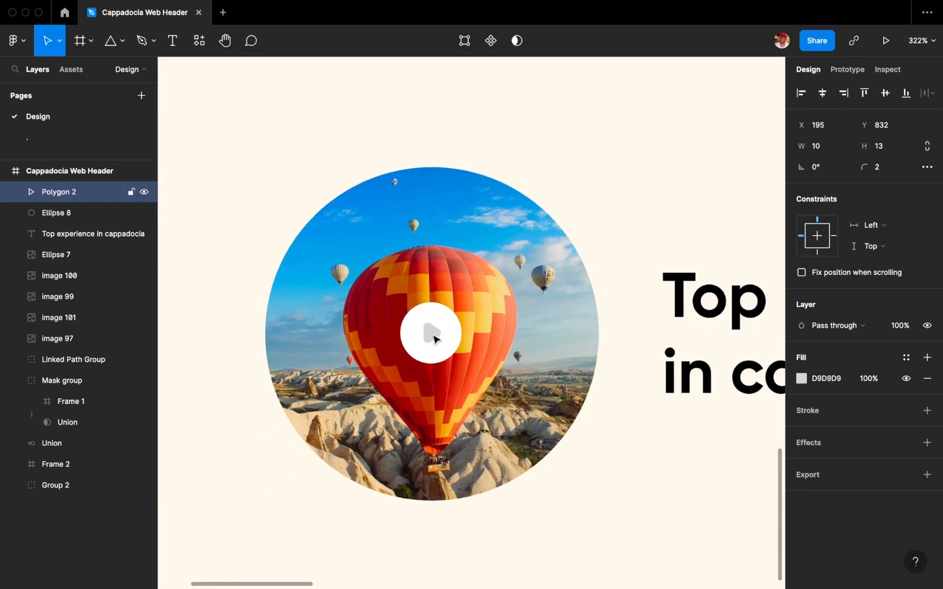
Scale the play triangle proportionally to 10 px high, set its corner radius to 1 and re-centre it on the circle
{"action": "scroll", "coordinate": [434, 339], "scroll_direction": "up", "scroll_amount": 2}
{"action": "left_click", "coordinate": [887, 151]}
{"action": "type", "text": "10"}
{"action": "left_click", "coordinate": [876, 170]}
{"action": "type", "text": "1"}
{"action": "left_click_drag", "start_coordinate": [437, 332], "coordinate": [438, 336]}
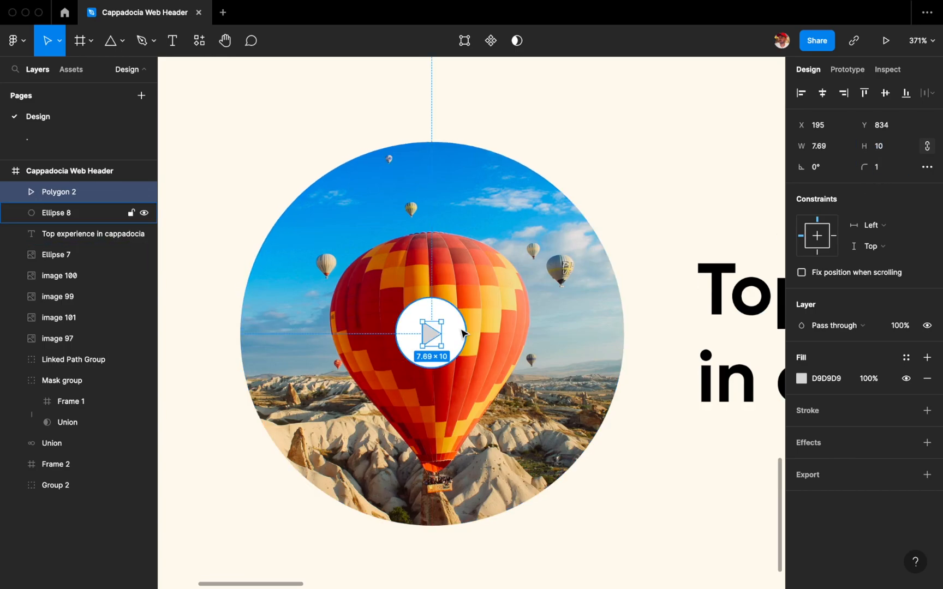
Fill the play triangle with black and group it with the white circle
{"action": "left_click", "coordinate": [454, 334], "text": "shift"}
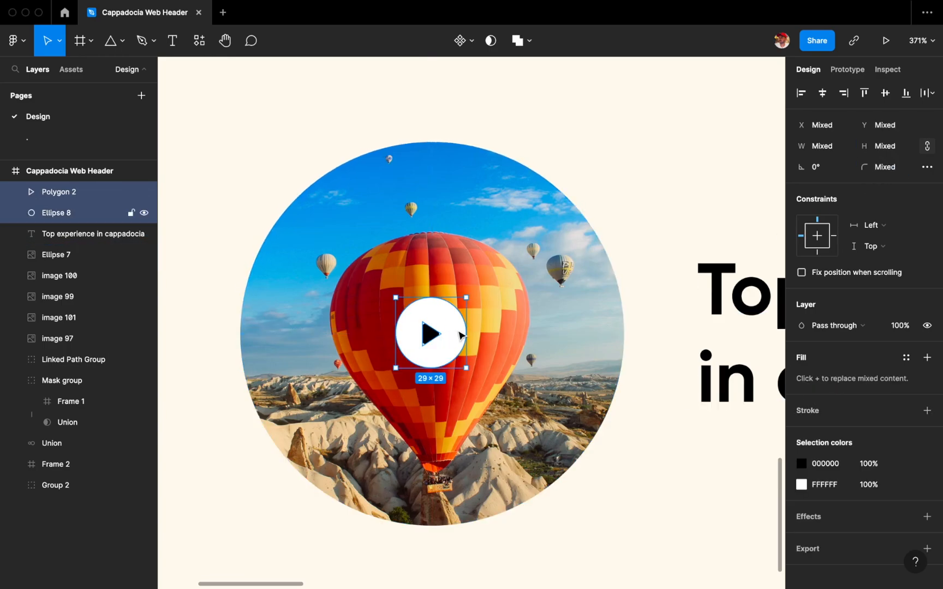
{"action": "key", "text": "super+g"}
{"action": "scroll", "coordinate": [456, 330], "scroll_direction": "down", "scroll_amount": 5}
Group the play icon with the round photo, and group the result with the heading beside it
{"action": "left_click", "coordinate": [382, 382], "text": "shift"}
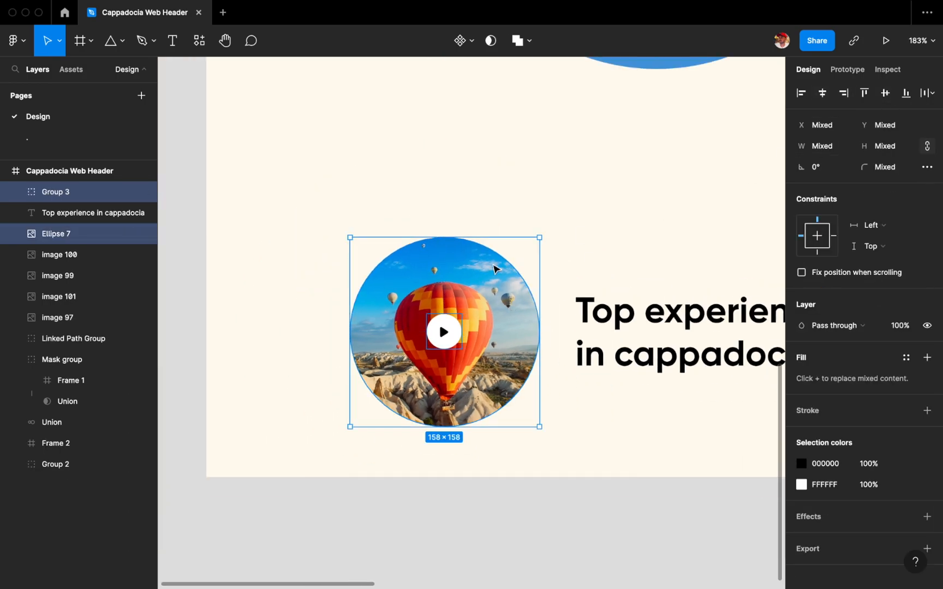
{"action": "key", "text": "super+g"}
{"action": "scroll", "coordinate": [417, 346], "scroll_direction": "down", "scroll_amount": 4}
{"action": "scroll", "coordinate": [492, 327], "scroll_direction": "right", "scroll_amount": 3}
{"action": "left_click", "coordinate": [499, 319], "text": "shift"}
{"action": "key", "text": "super+g"}
{"action": "left_click", "coordinate": [467, 248]}
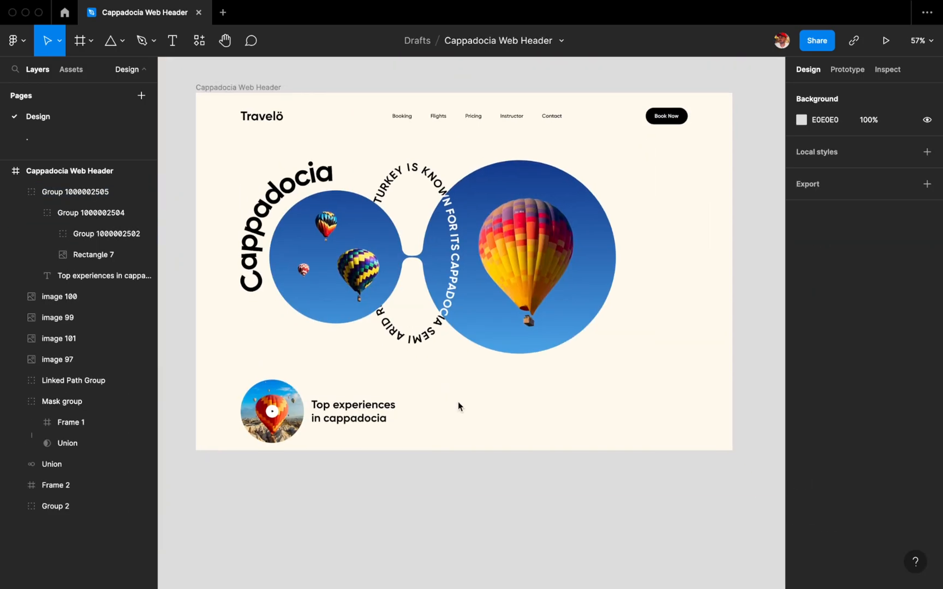
Draw a 337 × 165 px rectangle level with the round photo, its far edge aligned with the Book Now button
{"action": "key", "text": "r"}
{"action": "left_click_drag", "start_coordinate": [543, 377], "coordinate": [688, 439]}
{"action": "left_click_drag", "start_coordinate": [545, 410], "coordinate": [562, 410]}
{"action": "left_click", "coordinate": [377, 412], "text": "shift"}
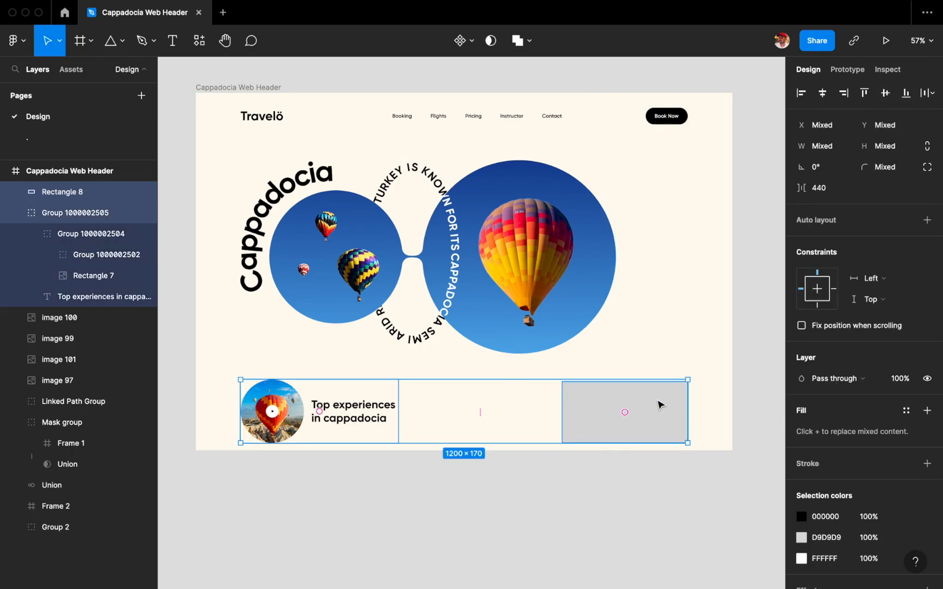
Set the grey rectangle's corner radius to 130
{"action": "left_click", "coordinate": [678, 385]}
{"action": "left_click", "coordinate": [883, 167]}
{"action": "type", "text": "10"}
{"action": "key", "text": "Return"}
{"action": "type", "text": "130"}
{"action": "key", "text": "Return"}
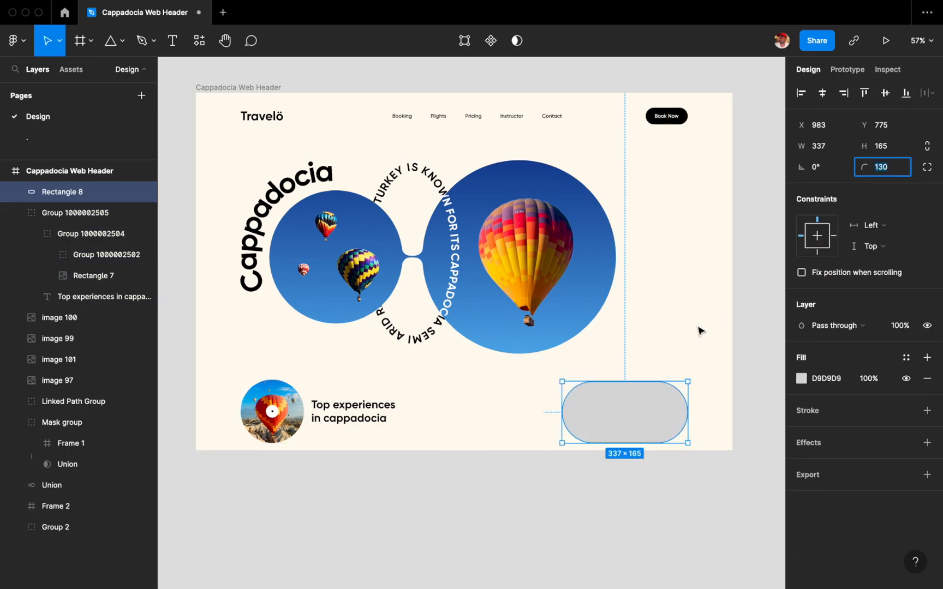
Narrow the pill shape to 294 px wide and fill it with the orange balloon burner photo
{"action": "scroll", "coordinate": [576, 396], "scroll_direction": "up", "scroll_amount": 2}
{"action": "left_click_drag", "start_coordinate": [541, 422], "coordinate": [561, 421]}
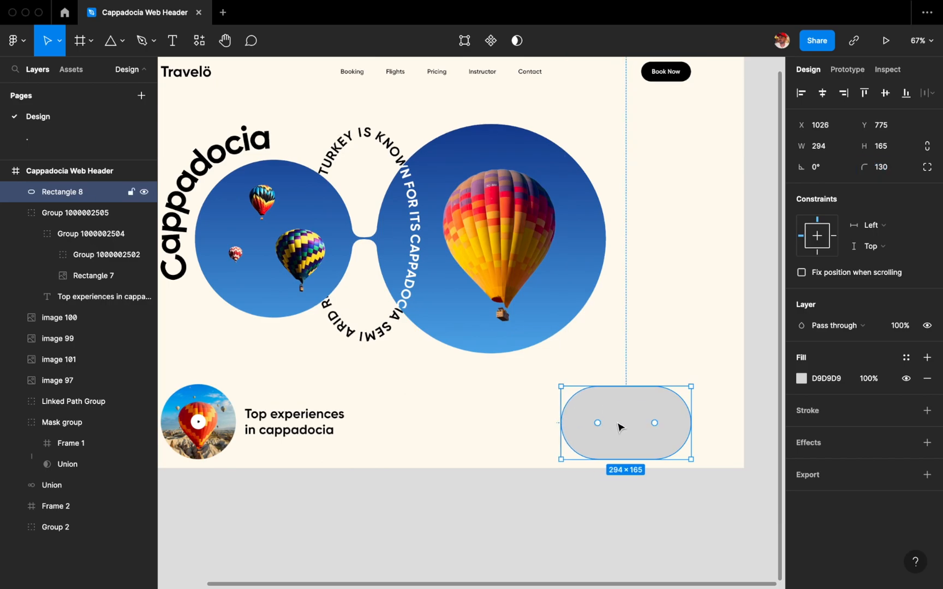
{"action": "key", "text": "super+alt+v"}
{"action": "scroll", "coordinate": [624, 425], "scroll_direction": "up", "scroll_amount": 1}
{"action": "left_click", "coordinate": [504, 426]}
Duplicate the heading text beside the pill-shaped photo and change the copy to "Equipment"
{"action": "scroll", "coordinate": [499, 425], "scroll_direction": "down", "scroll_amount": 2}
{"action": "scroll", "coordinate": [437, 425], "scroll_direction": "left", "scroll_amount": 1}
{"action": "left_click_drag", "start_coordinate": [377, 405], "coordinate": [543, 420]}
{"action": "scroll", "coordinate": [543, 415], "scroll_direction": "up", "scroll_amount": 2}
{"action": "key", "text": "Return"}
{"action": "type", "text": "Eq"}
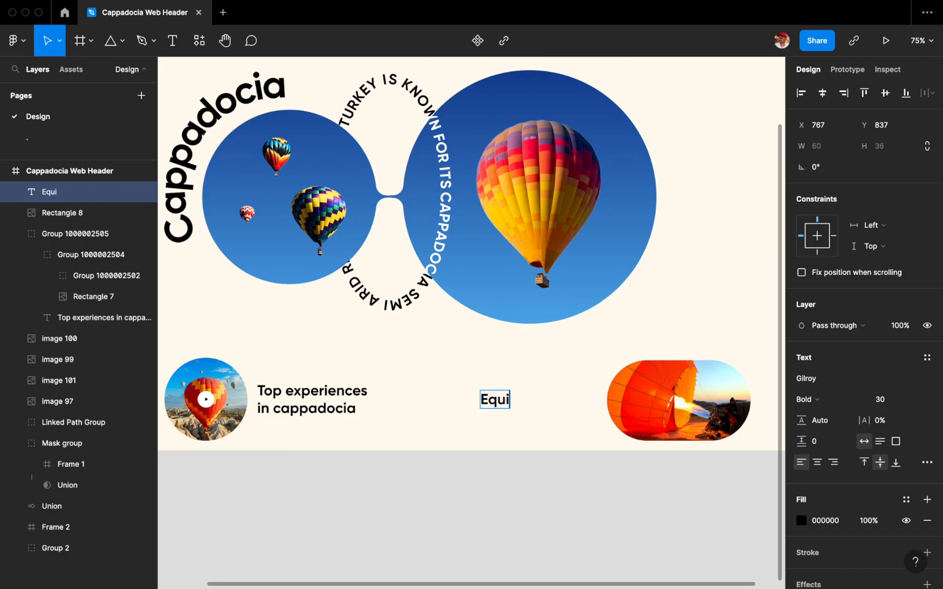
{"action": "mouse_move", "coordinate": [509, 406]}
{"action": "left_mouse_down"}
{"action": "mouse_move", "coordinate": [516, 398]}
{"action": "mouse_move", "coordinate": [517, 411]}
{"action": "mouse_move", "coordinate": [535, 411]}
{"action": "left_mouse_up"}
Draw a 91 px horizontal line beneath the Equipment heading and left-align it with the heading
{"action": "left_click", "coordinate": [528, 440]}
{"action": "key", "text": "l"}
{"action": "left_click", "coordinate": [537, 394], "text": "shift"}
{"action": "left_click", "coordinate": [801, 93]}
{"action": "left_click", "coordinate": [534, 435]}
Nudge the Equipment heading and its line up and closer to the pill-shaped photo
{"action": "left_click_drag", "start_coordinate": [465, 381], "coordinate": [522, 422]}
{"action": "key", "text": "shift+Up"}
{"action": "key", "text": "shift+Right"}
{"action": "left_click", "coordinate": [524, 452]}
Copy a navigation label beneath the Equipment line and change it to "We use the uncountable noun equipment to mean the set."
{"action": "scroll", "coordinate": [525, 453], "scroll_direction": "down", "scroll_amount": 3}
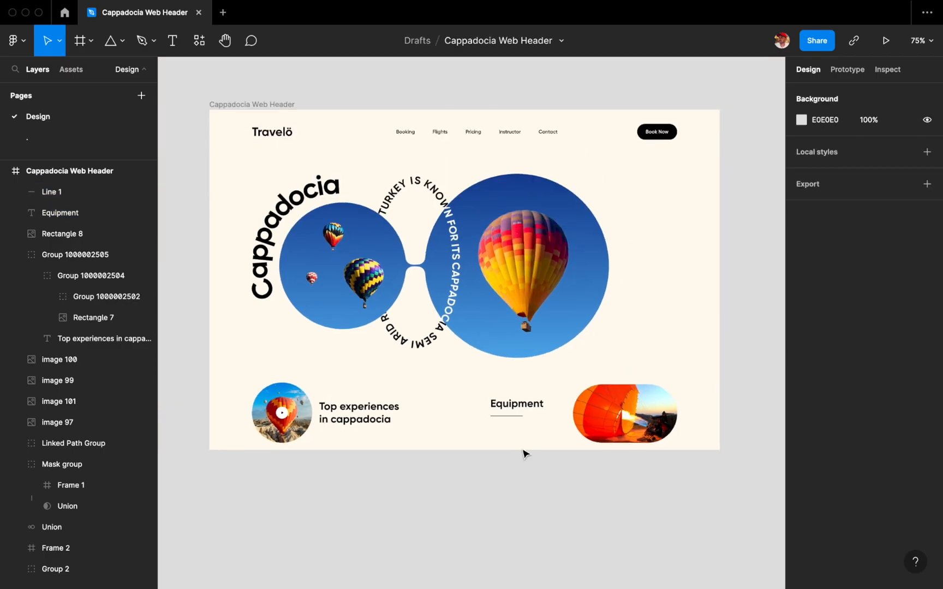
{"action": "scroll", "coordinate": [526, 454], "scroll_direction": "right", "scroll_amount": 1}
{"action": "left_click", "coordinate": [397, 126], "text": "super"}
{"action": "left_click_drag", "start_coordinate": [397, 131], "coordinate": [468, 414]}
{"action": "scroll", "coordinate": [485, 463], "scroll_direction": "up", "scroll_amount": 2}
{"action": "double_click", "coordinate": [461, 410]}
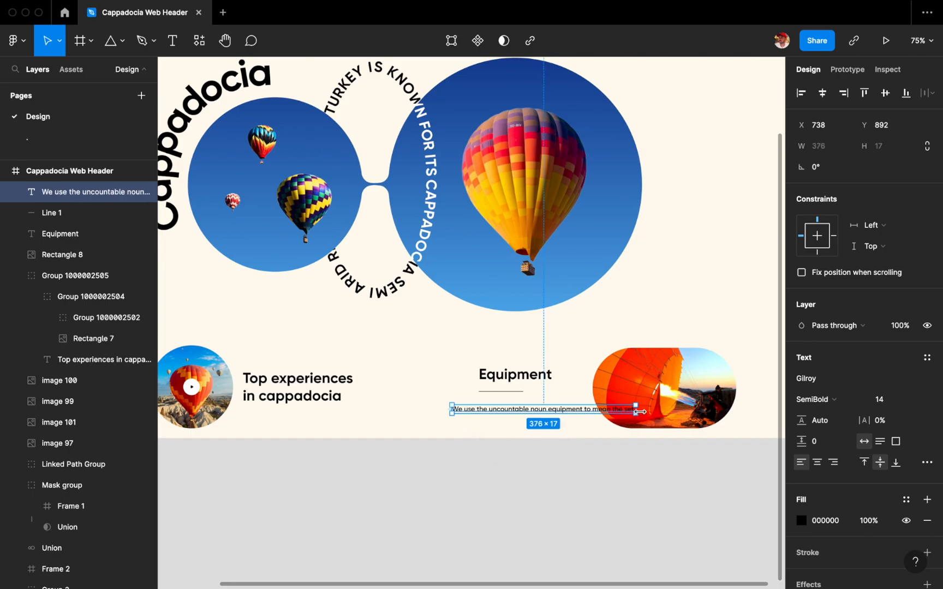
Narrow the description to 213 px wide and arrange it and the line below Equipment, aligned at X 793
{"action": "left_click_drag", "start_coordinate": [640, 412], "coordinate": [562, 414]}
{"action": "scroll", "coordinate": [556, 415], "scroll_direction": "up", "scroll_amount": 2}
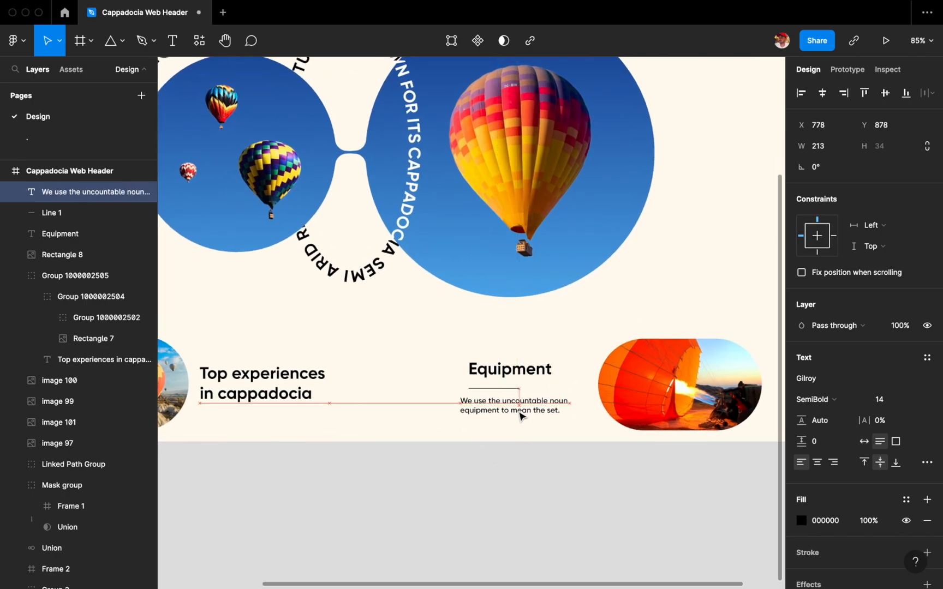
{"action": "left_click", "coordinate": [498, 389]}
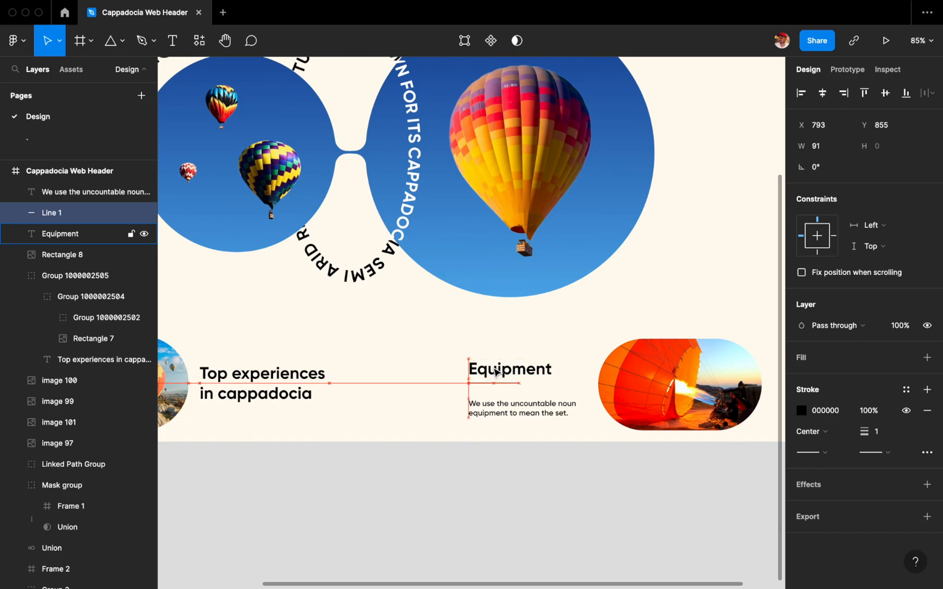
{"action": "left_click", "coordinate": [491, 399]}
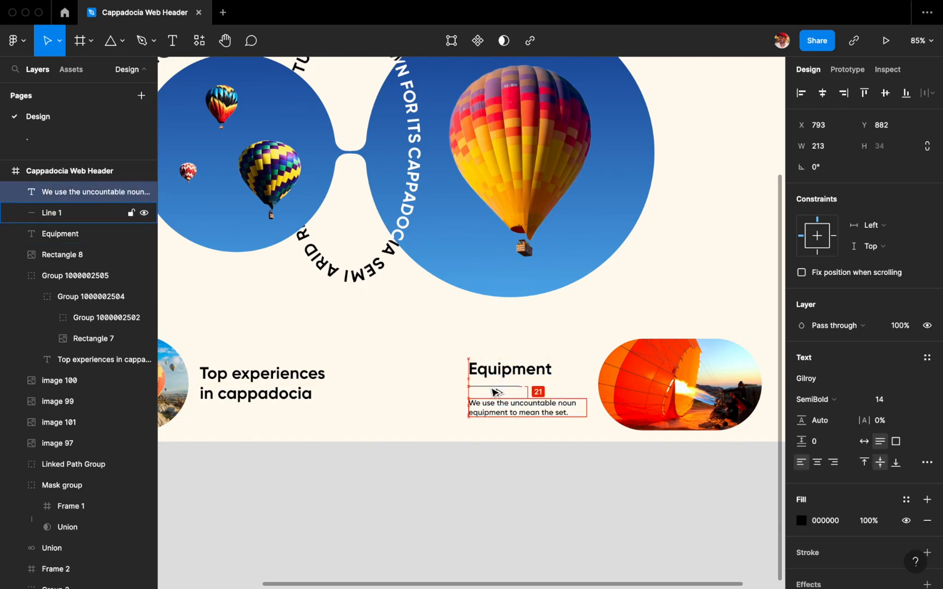
Set the description's line height to 22 and group the Equipment texts and line, both together and with the pill-shaped photo
{"action": "left_click", "coordinate": [827, 420]}
{"action": "key", "text": "Up"}
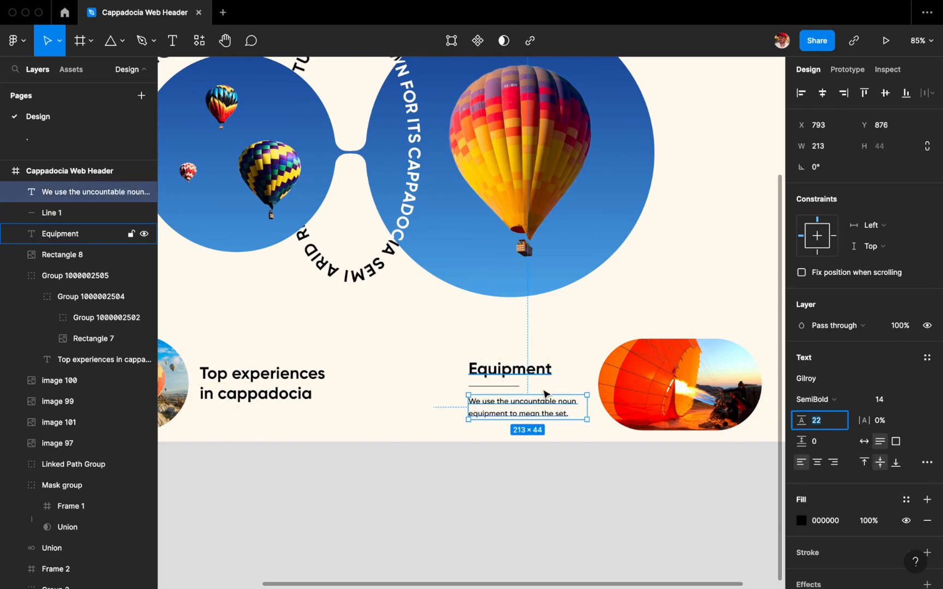
{"action": "left_click", "coordinate": [442, 370]}
{"action": "left_click_drag", "start_coordinate": [438, 365], "coordinate": [521, 428]}
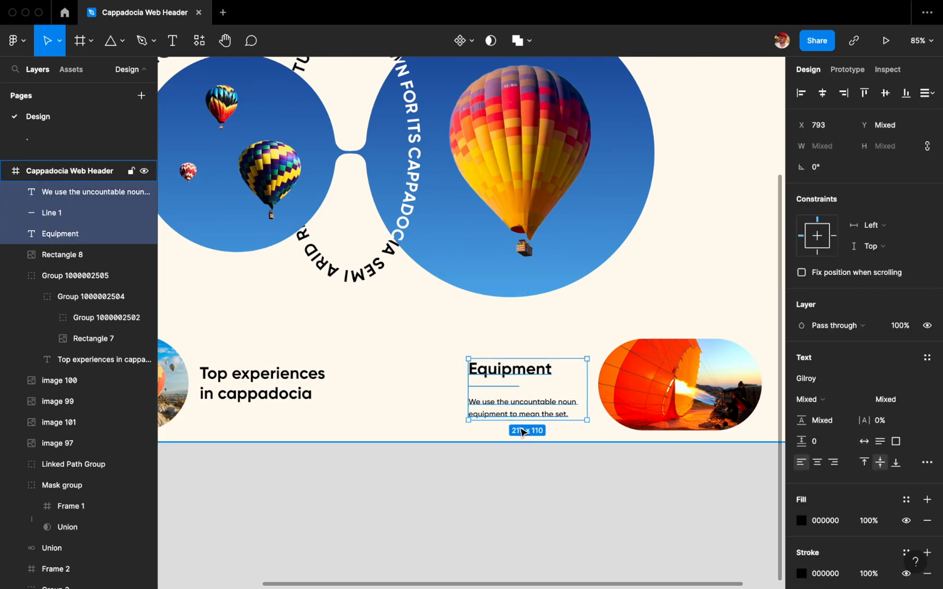
{"action": "key", "text": "super+g"}
{"action": "left_click", "coordinate": [636, 382], "text": "shift"}
{"action": "scroll", "coordinate": [577, 300], "scroll_direction": "down", "scroll_amount": 2}
{"action": "key", "text": "super+g"}
{"action": "scroll", "coordinate": [579, 303], "scroll_direction": "down", "scroll_amount": 1}
{"action": "key", "text": "alt"}
{"action": "scroll", "coordinate": [520, 322], "scroll_direction": "left", "scroll_amount": 1}
{"action": "left_click", "coordinate": [458, 344]}
{"action": "left_click", "coordinate": [316, 360]}
{"action": "left_click", "coordinate": [255, 306]}
{"action": "scroll", "coordinate": [256, 307], "scroll_direction": "down", "scroll_amount": 2}
{"action": "scroll", "coordinate": [257, 305], "scroll_direction": "up", "scroll_amount": 1}
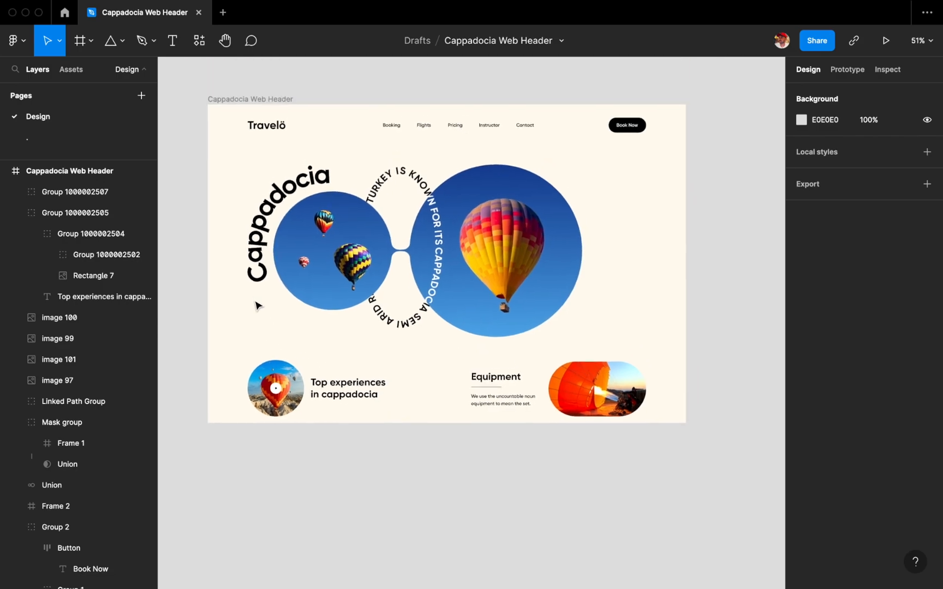
Copy the word cappadocia from the video teaser into a new text layer above the Equipment block and capitalise it as "Cappadocia"
{"action": "double_click", "coordinate": [328, 401], "text": "super"}
{"action": "left_click", "coordinate": [393, 455]}
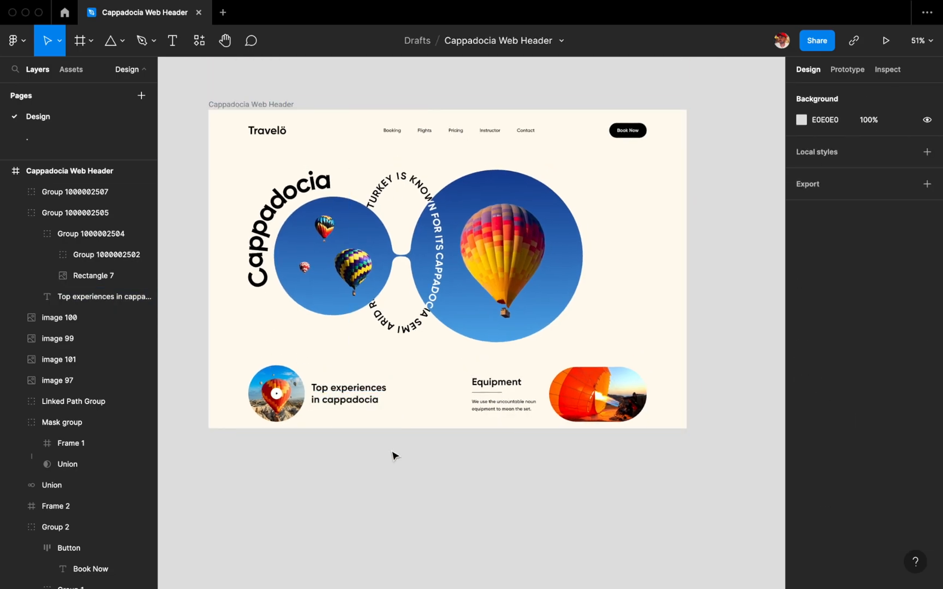
{"action": "scroll", "coordinate": [393, 454], "scroll_direction": "up", "scroll_amount": 2}
{"action": "scroll", "coordinate": [425, 404], "scroll_direction": "up", "scroll_amount": 1}
{"action": "key", "text": "t"}
{"action": "left_click", "coordinate": [411, 345]}
{"action": "key", "text": "super+v"}
{"action": "key", "text": "Escape"}
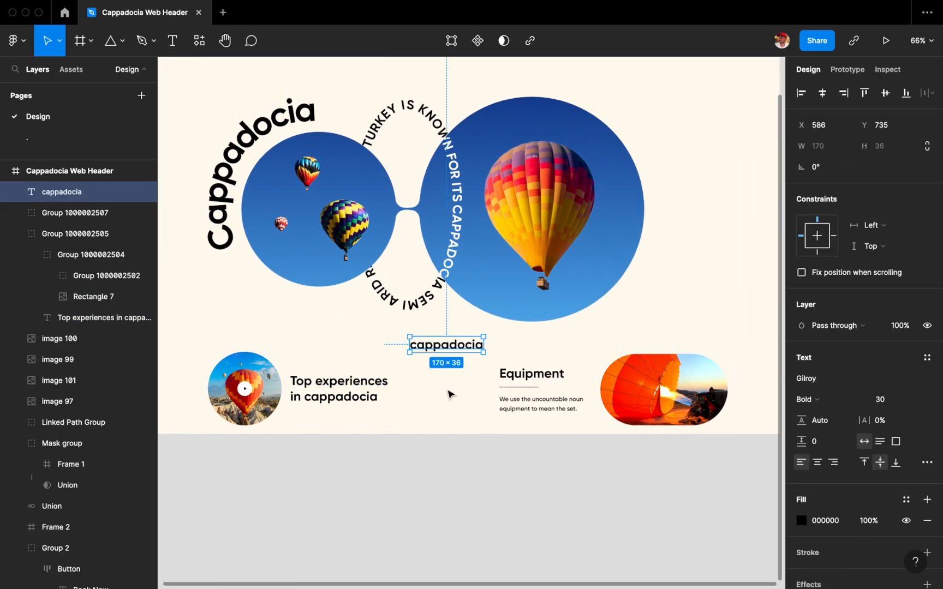
{"action": "double_click", "coordinate": [416, 344]}
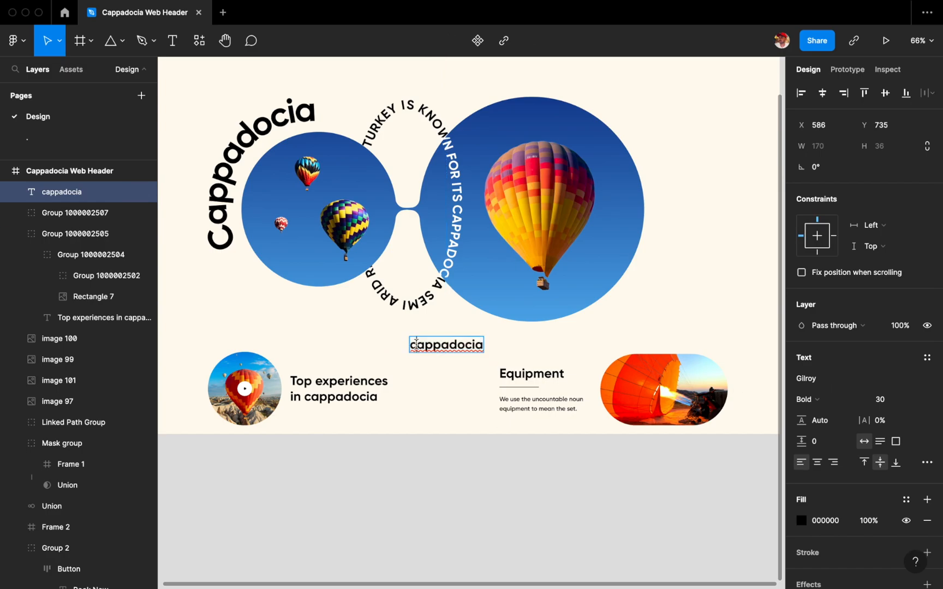
{"action": "left_click", "coordinate": [447, 382]}
Increase the new Cappadocia text to size 100 and shift it toward the middle of the header
{"action": "left_click", "coordinate": [880, 399]}
{"action": "key", "text": "shift+Up"}
{"action": "key", "text": "shift+Up"}
{"action": "key", "text": "shift+Up"}
{"action": "key", "text": "shift+Up"}
{"action": "key", "text": "shift+Up"}
{"action": "key", "text": "shift+Up"}
{"action": "key", "text": "shift+Up"}
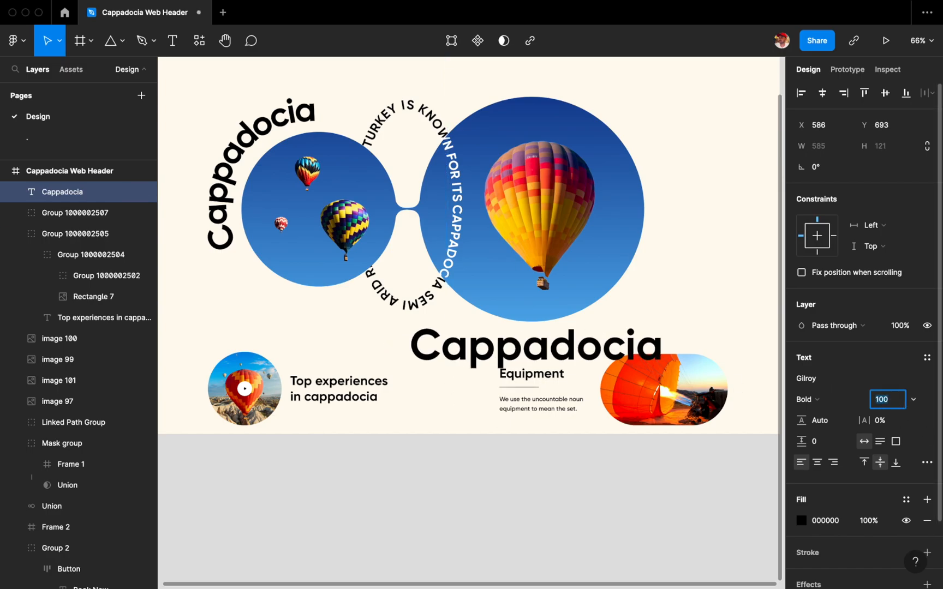
{"action": "scroll", "coordinate": [525, 372], "scroll_direction": "down", "scroll_amount": 5}
{"action": "left_click_drag", "start_coordinate": [523, 368], "coordinate": [498, 369]}
{"action": "scroll", "coordinate": [898, 437], "scroll_direction": "down", "scroll_amount": 3}
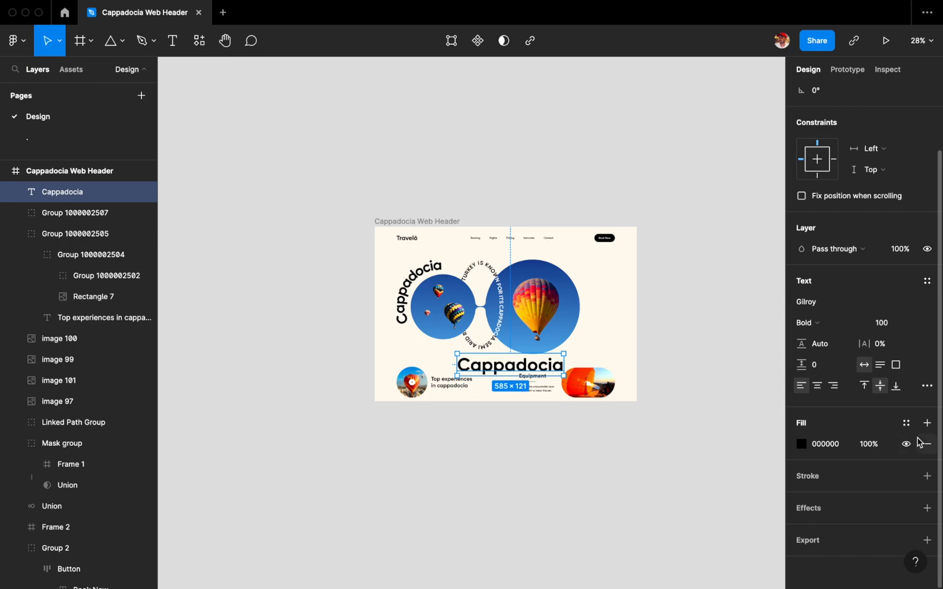
Replace the large Cappadocia text's fill with a 1 px outside stroke using a linear black-to-transparent gradient
{"action": "left_click", "coordinate": [926, 444]}
{"action": "left_click", "coordinate": [927, 476]}
{"action": "left_click", "coordinate": [802, 476]}
{"action": "left_click", "coordinate": [658, 248]}
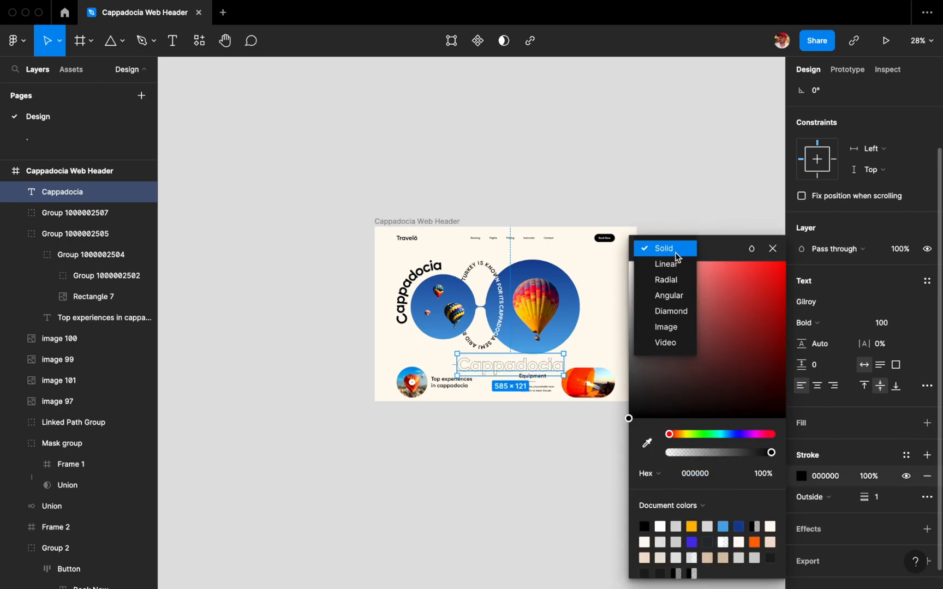
{"action": "left_click", "coordinate": [666, 263]}
{"action": "scroll", "coordinate": [557, 361], "scroll_direction": "up", "scroll_amount": 2}
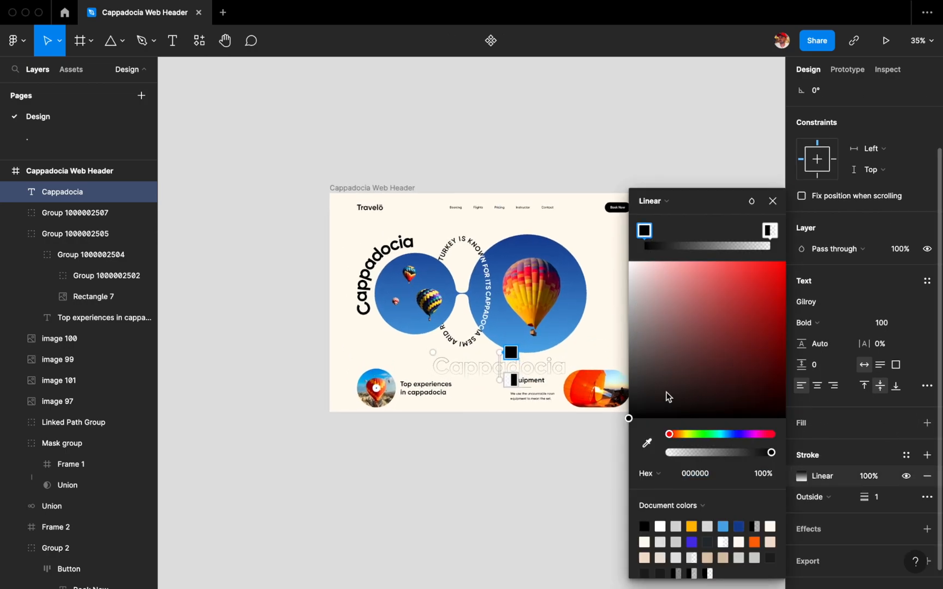
{"action": "left_click", "coordinate": [773, 201]}
Centre the outlined Cappadocia text across the header, enlarge it to size 260 and send it behind the circles and lower blocks
{"action": "left_click", "coordinate": [882, 322]}
{"action": "type", "text": "180"}
{"action": "key", "text": "Return"}
{"action": "scroll", "coordinate": [572, 438], "scroll_direction": "up", "scroll_amount": 2}
{"action": "left_click", "coordinate": [818, 387]}
{"action": "type", "text": "260"}
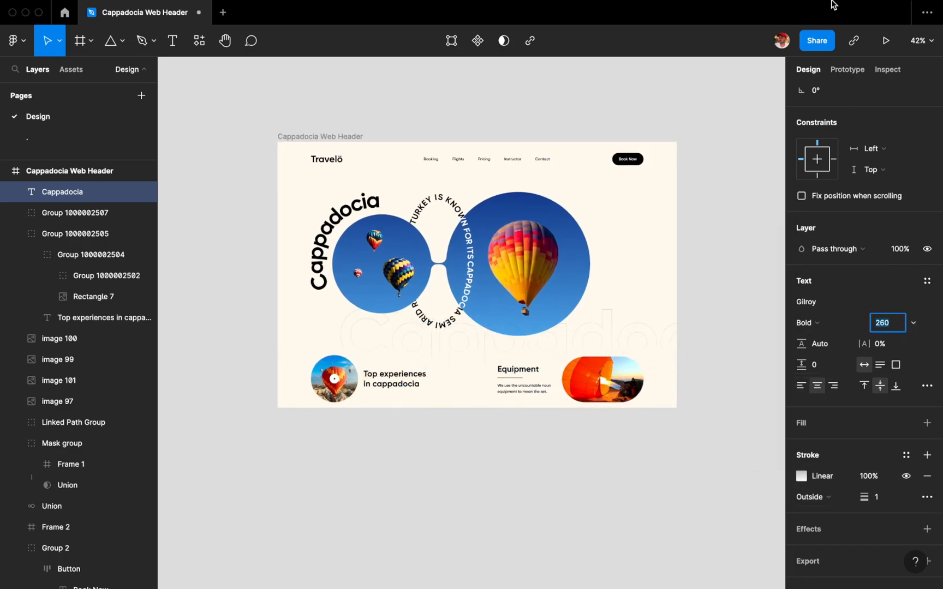
{"action": "key", "text": "Return"}
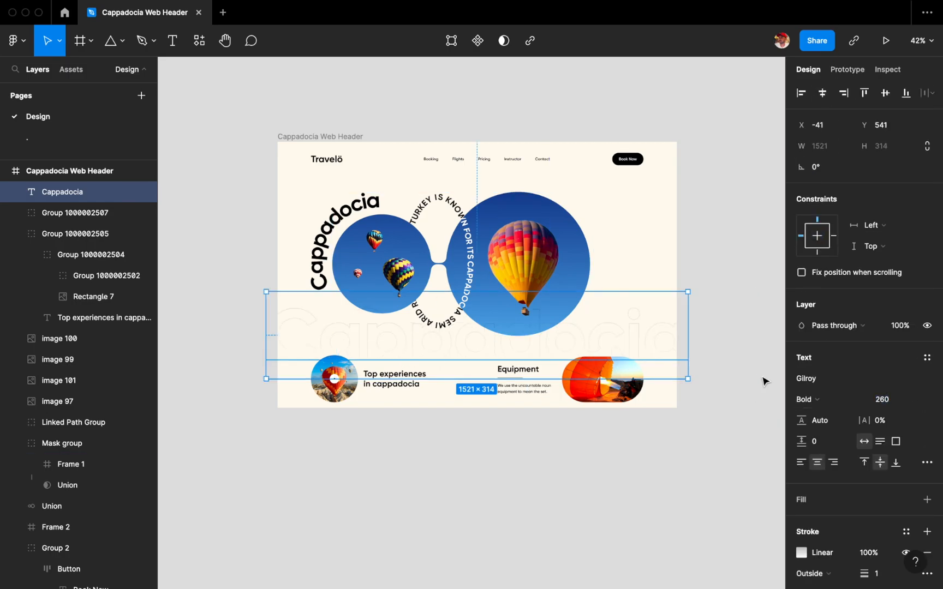
{"action": "scroll", "coordinate": [835, 452], "scroll_direction": "down", "scroll_amount": 2}
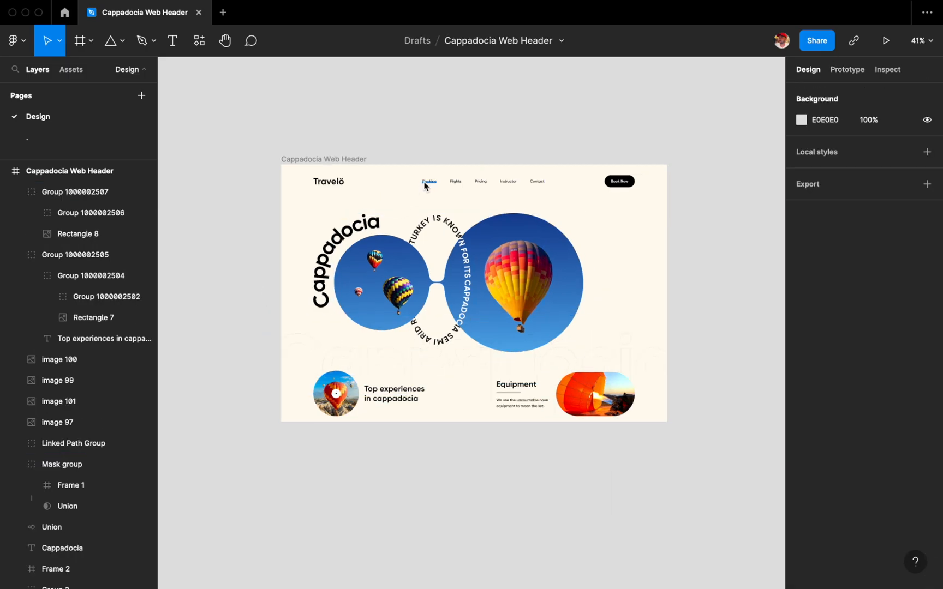
Copy the Booking label below the header frame and change it to "Explore More" in uppercase at size 10
{"action": "left_click_drag", "start_coordinate": [425, 185], "coordinate": [432, 449]}
{"action": "scroll", "coordinate": [437, 447], "scroll_direction": "up", "scroll_amount": 5}
{"action": "double_click", "coordinate": [443, 443]}
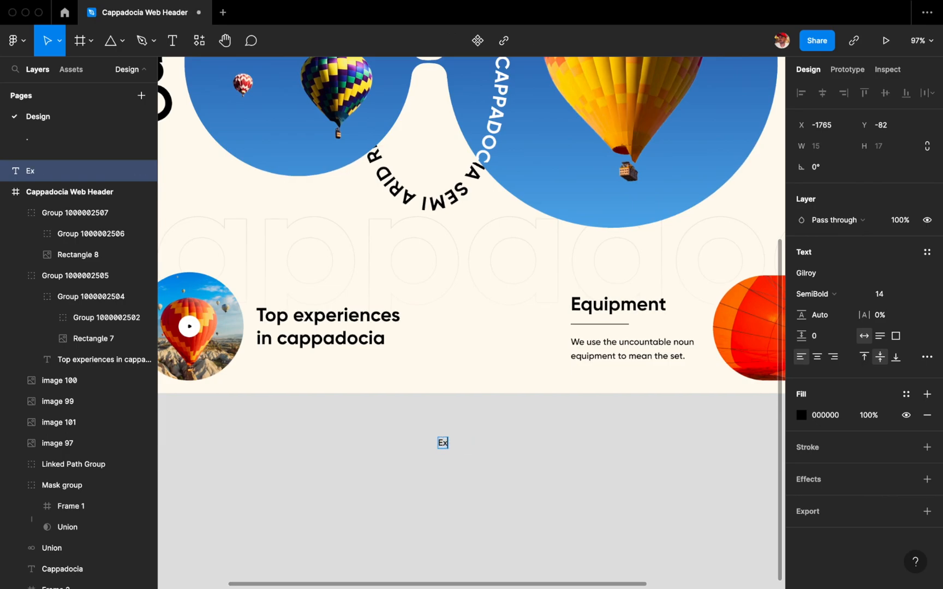
{"action": "left_click", "coordinate": [926, 358]}
{"action": "left_click", "coordinate": [722, 513]}
{"action": "key", "text": "Escape"}
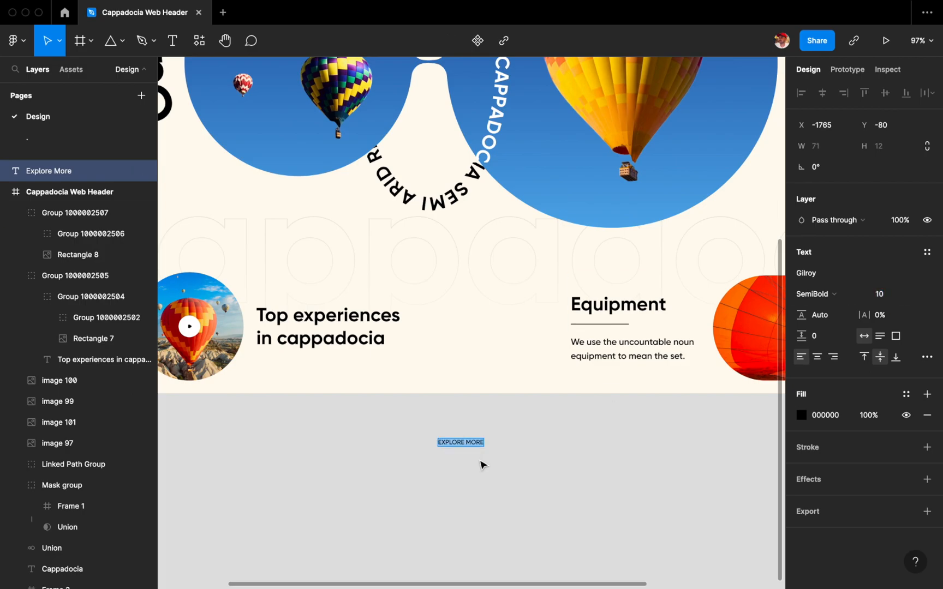
Extend the label so that EXPLORE MORE repeats four times in one line with wide gaps
{"action": "scroll", "coordinate": [481, 464], "scroll_direction": "up", "scroll_amount": 5}
{"action": "type", "text": "EXPLORE MORE"}
{"action": "scroll", "coordinate": [472, 327], "scroll_direction": "right", "scroll_amount": 3}
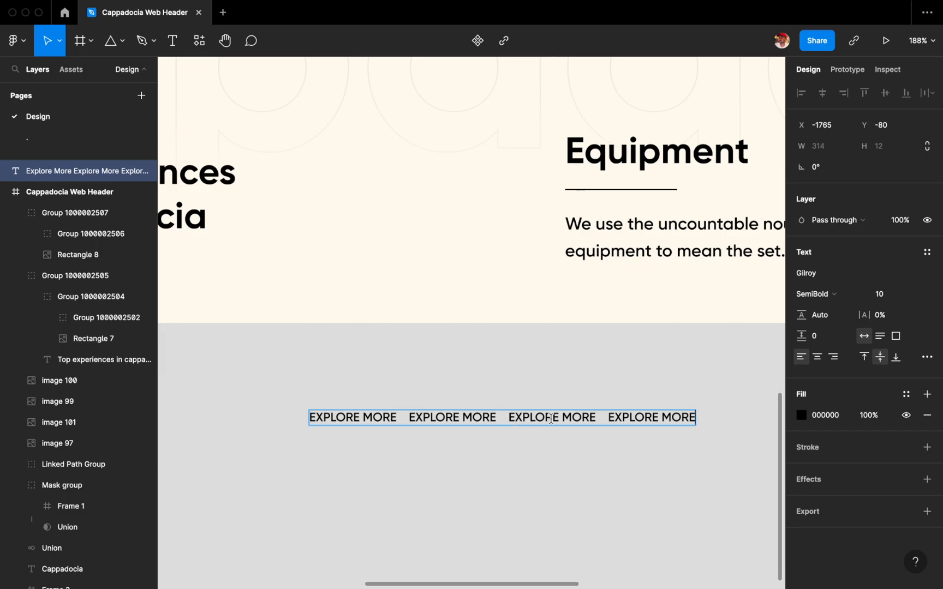
{"action": "key", "text": "Escape"}
Draw a 101 px circle between the Top experiences and Equipment texts and centre it horizontally in the header
{"action": "scroll", "coordinate": [453, 379], "scroll_direction": "down", "scroll_amount": 4}
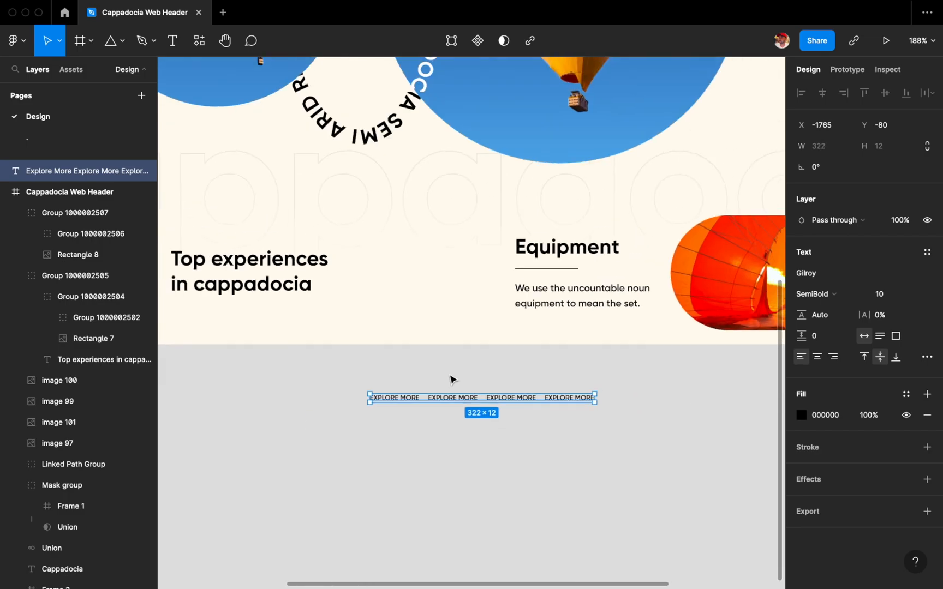
{"action": "key", "text": "o"}
{"action": "mouse_move", "coordinate": [397, 254]}
{"action": "left_mouse_down"}
{"action": "mouse_move", "coordinate": [470, 326]}
{"action": "mouse_move", "coordinate": [453, 325]}
{"action": "mouse_move", "coordinate": [481, 283]}
{"action": "left_mouse_up"}
{"action": "scroll", "coordinate": [453, 322], "scroll_direction": "down", "scroll_amount": 2}
{"action": "scroll", "coordinate": [454, 321], "scroll_direction": "left", "scroll_amount": 1}
{"action": "left_click", "coordinate": [822, 93]}
Move the Equipment text group closer to the pill-shaped photo, to X 823
{"action": "scroll", "coordinate": [481, 286], "scroll_direction": "right", "scroll_amount": 1}
{"action": "double_click", "coordinate": [648, 292]}
{"action": "left_click_drag", "start_coordinate": [607, 291], "coordinate": [618, 291]}
{"action": "left_click", "coordinate": [541, 301]}
Move the grey circle out of the header to below the EXPLORE MORE text and align their horizontal centres
{"action": "scroll", "coordinate": [541, 305], "scroll_direction": "down", "scroll_amount": 2}
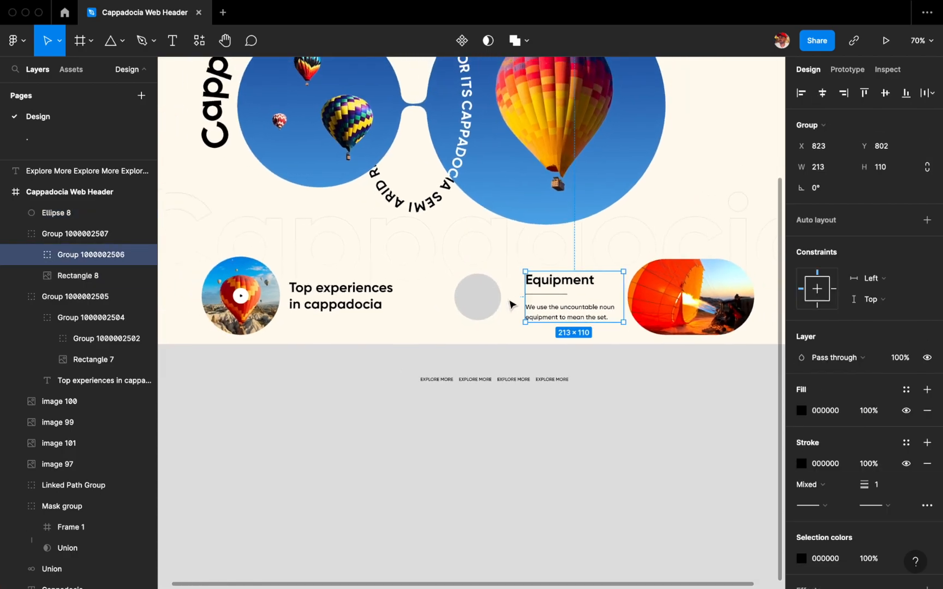
{"action": "left_click", "coordinate": [484, 306]}
{"action": "left_click_drag", "start_coordinate": [484, 307], "coordinate": [491, 419]}
{"action": "scroll", "coordinate": [491, 418], "scroll_direction": "up", "scroll_amount": 2}
{"action": "scroll", "coordinate": [489, 407], "scroll_direction": "right", "scroll_amount": 1}
{"action": "left_click", "coordinate": [474, 364], "text": "shift"}
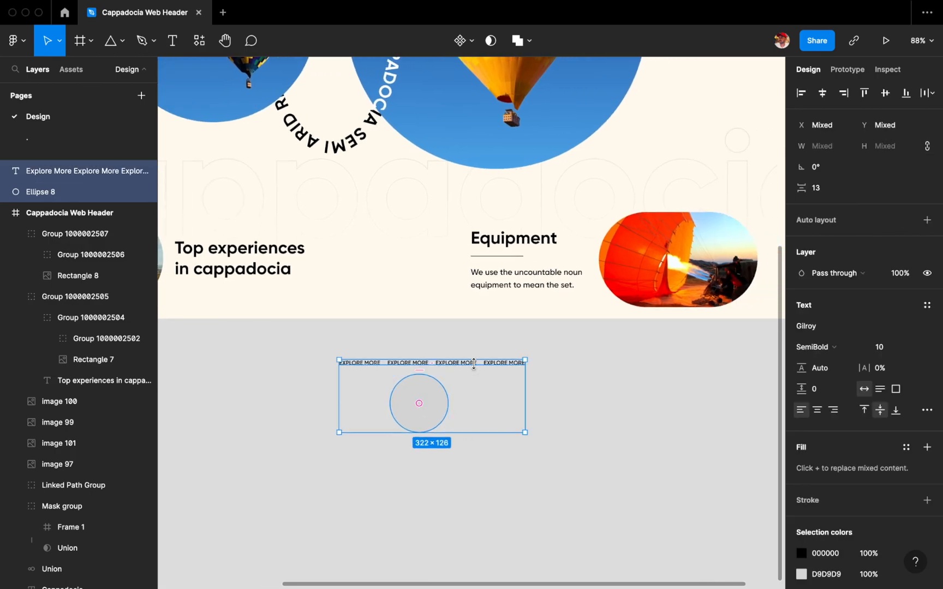
{"action": "scroll", "coordinate": [476, 367], "scroll_direction": "up", "scroll_amount": 2}
{"action": "left_click", "coordinate": [823, 95]}
Link the EXPLORE MORE text to the grey circle with the To Path plugin
{"action": "scroll", "coordinate": [590, 272], "scroll_direction": "down", "scroll_amount": 1}
{"action": "key", "text": "super+slash"}
{"action": "key", "text": "Return"}
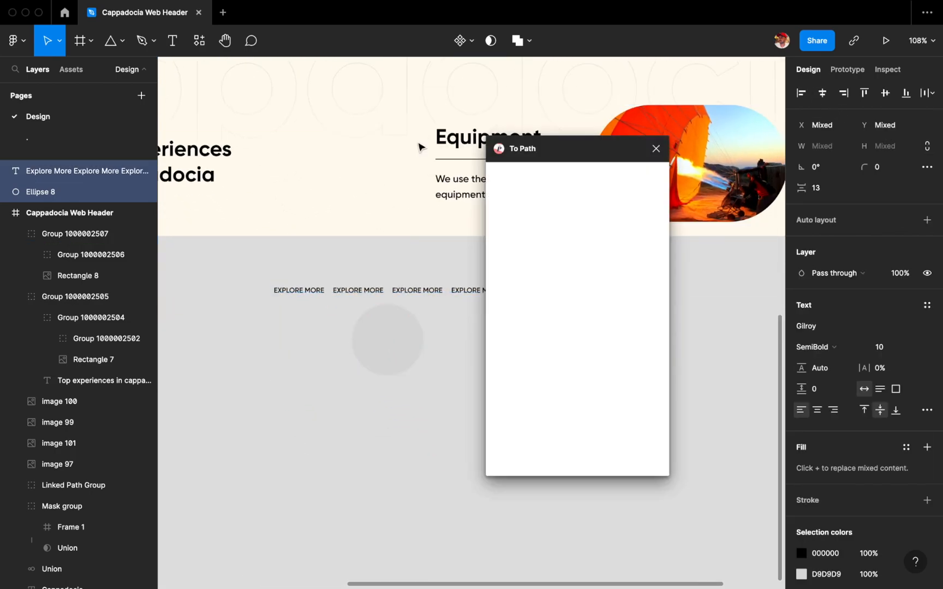
{"action": "left_click", "coordinate": [638, 461]}
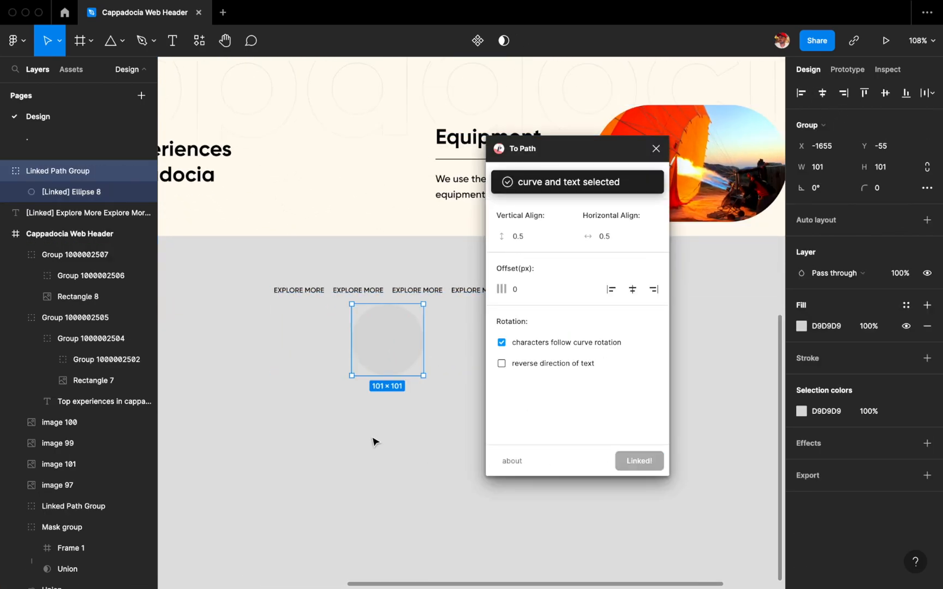
Reduce the linked EXPLORE MORE source text to size 8
{"action": "scroll", "coordinate": [371, 394], "scroll_direction": "up", "scroll_amount": 2}
{"action": "left_click", "coordinate": [406, 277]}
{"action": "left_click", "coordinate": [890, 296]}
{"action": "key", "text": "Down"}
{"action": "key", "text": "Down"}
Adjust the source text's letter spacing to 1.2% so the four phrases spread evenly around the circle
{"action": "left_click", "coordinate": [884, 315]}
{"action": "key", "text": "Up"}
{"action": "type", "text": "1.5"}
{"action": "key", "text": "Return"}
{"action": "left_click", "coordinate": [897, 322]}
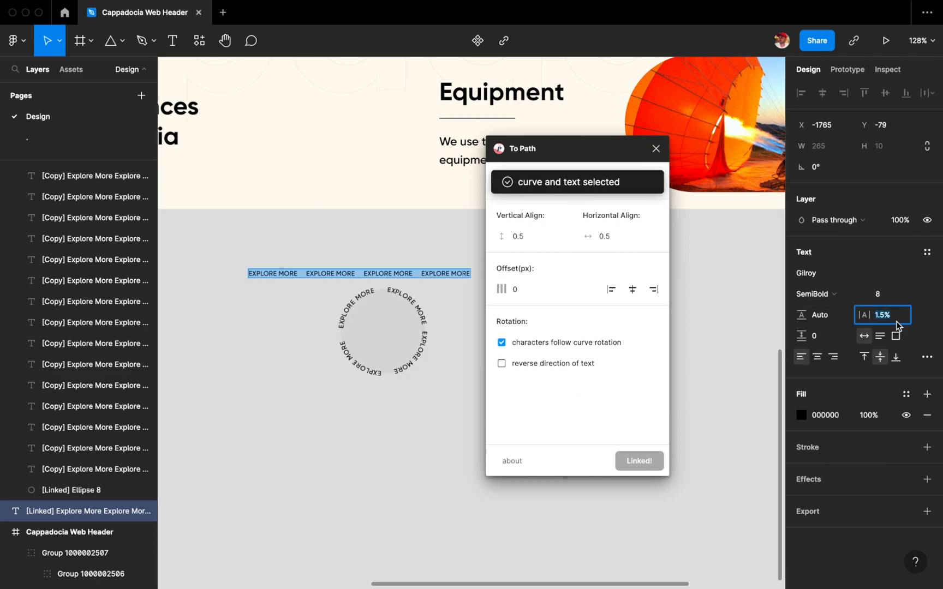
{"action": "key", "text": "Return"}
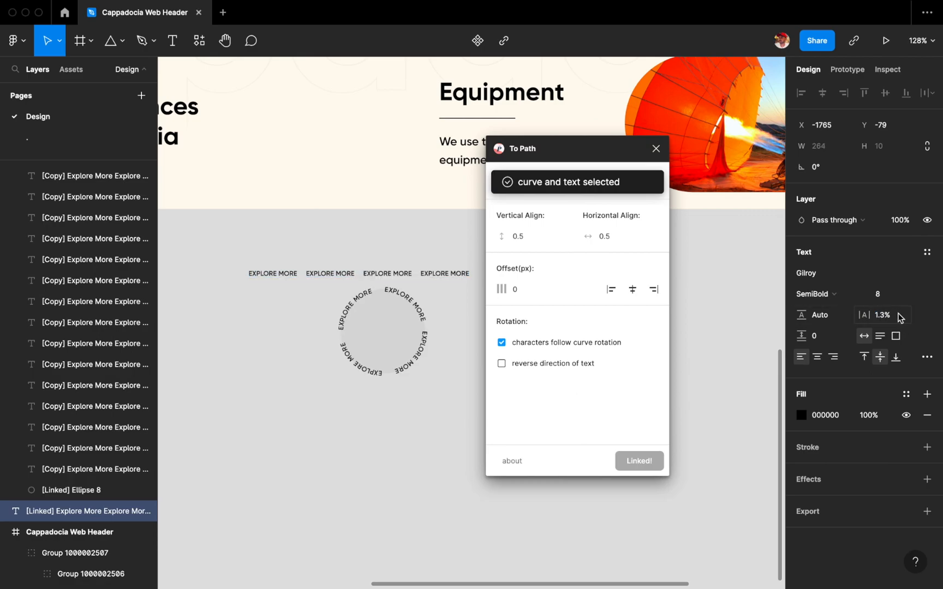
{"action": "left_click", "coordinate": [899, 318]}
{"action": "type", "text": "1.2"}
{"action": "key", "text": "Return"}
Close the To Path plugin and delete the straight source text and the grey guide circle
{"action": "left_click", "coordinate": [655, 154]}
{"action": "scroll", "coordinate": [524, 371], "scroll_direction": "left", "scroll_amount": 2}
{"action": "key", "text": "Delete"}
{"action": "left_click", "coordinate": [463, 345]}
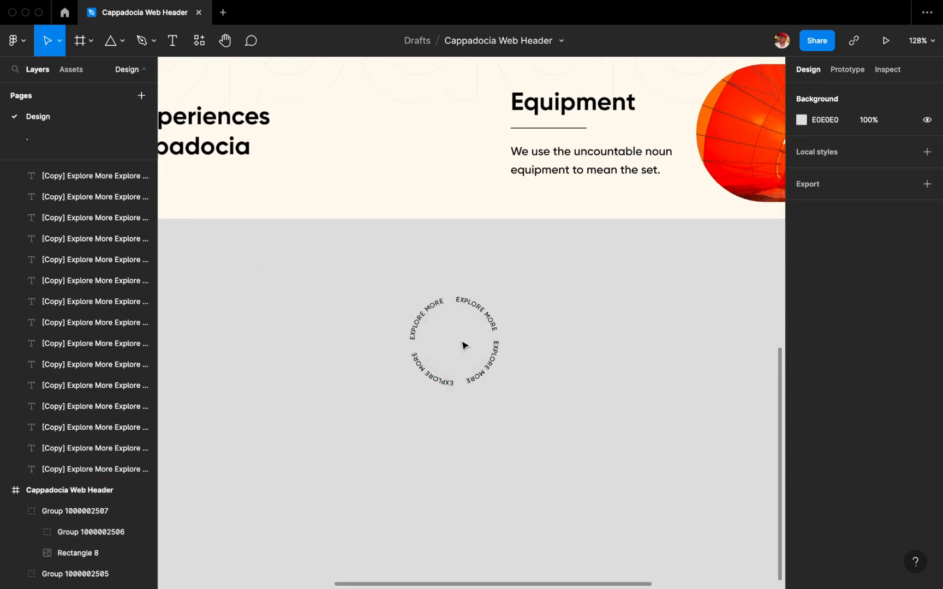
{"action": "key", "text": "Delete"}
Move the circular EXPLORE MORE text into the header between the Top experiences and Equipment texts
{"action": "left_click", "coordinate": [489, 318]}
{"action": "left_click_drag", "start_coordinate": [476, 326], "coordinate": [421, 95]}
{"action": "scroll", "coordinate": [436, 136], "scroll_direction": "up", "scroll_amount": 3}
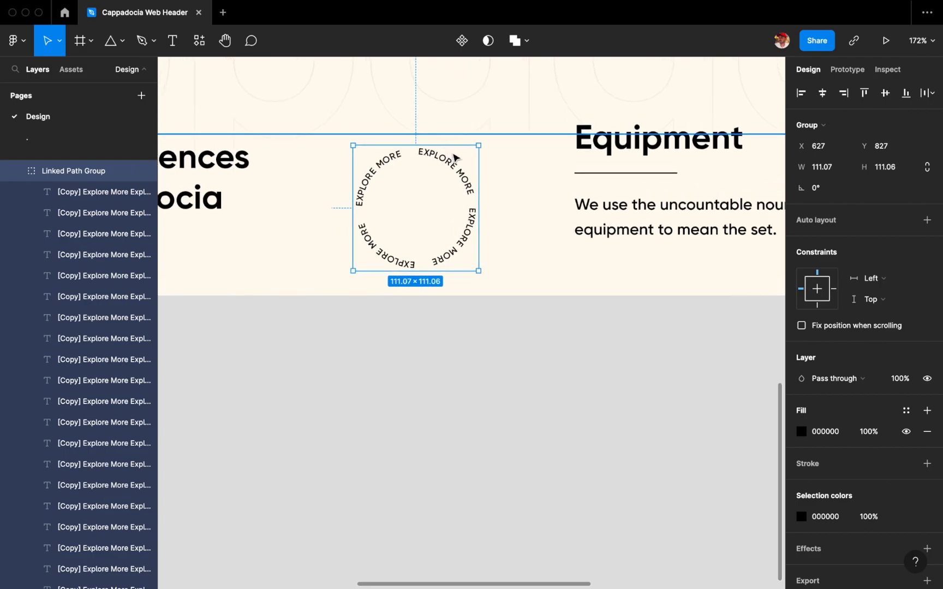
Rotate the circular text slightly so its gaps sit on the axes, nudge it up and regroup its letters
{"action": "left_click_drag", "start_coordinate": [482, 142], "coordinate": [491, 151]}
{"action": "left_click_drag", "start_coordinate": [448, 180], "coordinate": [448, 175]}
{"action": "key", "text": "super+shift+g"}
{"action": "key", "text": "super+g"}
{"action": "scroll", "coordinate": [450, 178], "scroll_direction": "up", "scroll_amount": 1}
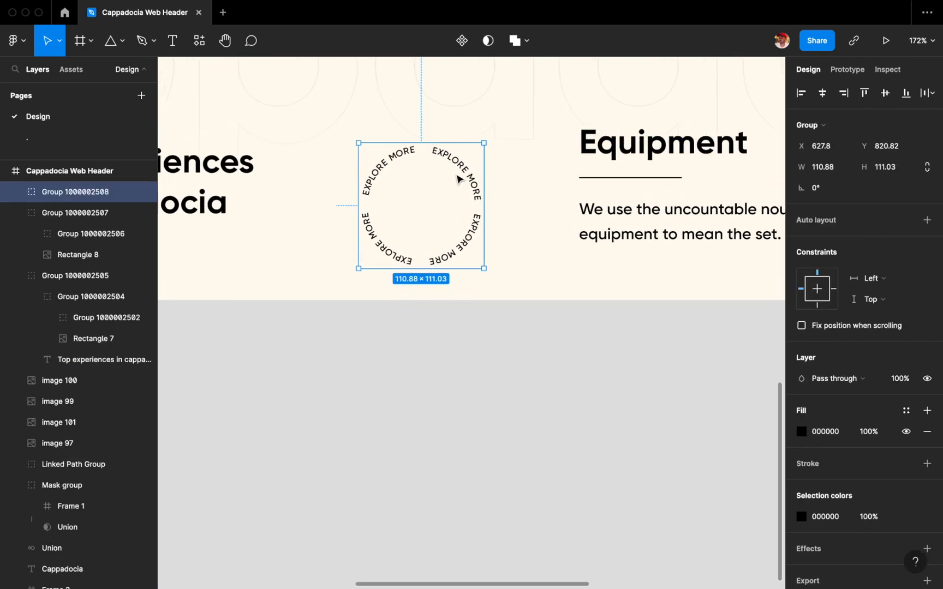
Draw a 64 px circle inside the circular text and centre it there horizontally and vertically
{"action": "key", "text": "o"}
{"action": "left_click_drag", "start_coordinate": [394, 175], "coordinate": [456, 249]}
{"action": "left_click", "coordinate": [451, 158], "text": "shift"}
{"action": "left_click", "coordinate": [823, 92]}
{"action": "left_click", "coordinate": [886, 93]}
{"action": "left_click", "coordinate": [432, 203]}
{"action": "scroll", "coordinate": [431, 203], "scroll_direction": "up", "scroll_amount": 2}
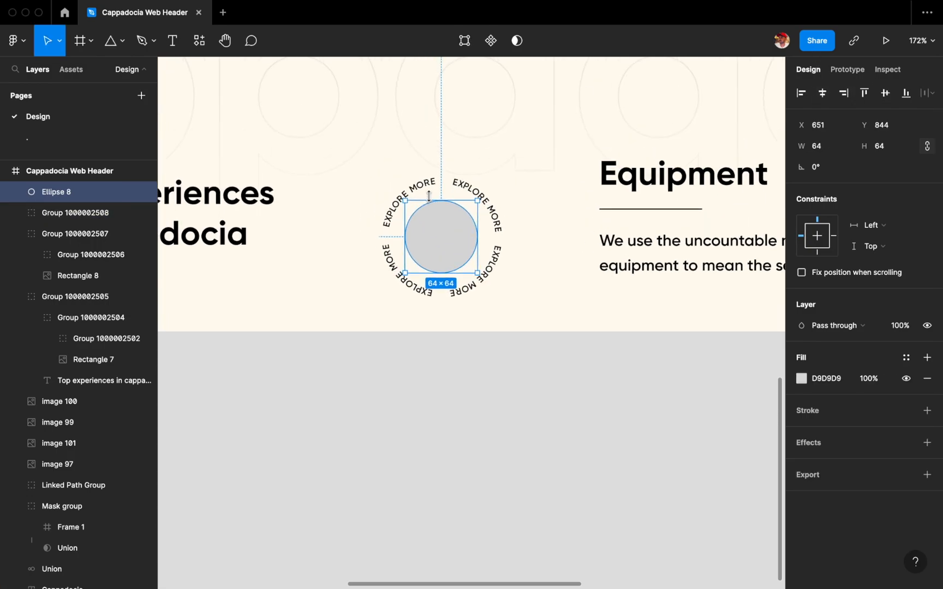
Replace the inner circle's fill with a 0.5 px A6A6A6 stroke and enlarge the circle to 66 px
{"action": "left_click", "coordinate": [927, 379]}
{"action": "left_click", "coordinate": [927, 390]}
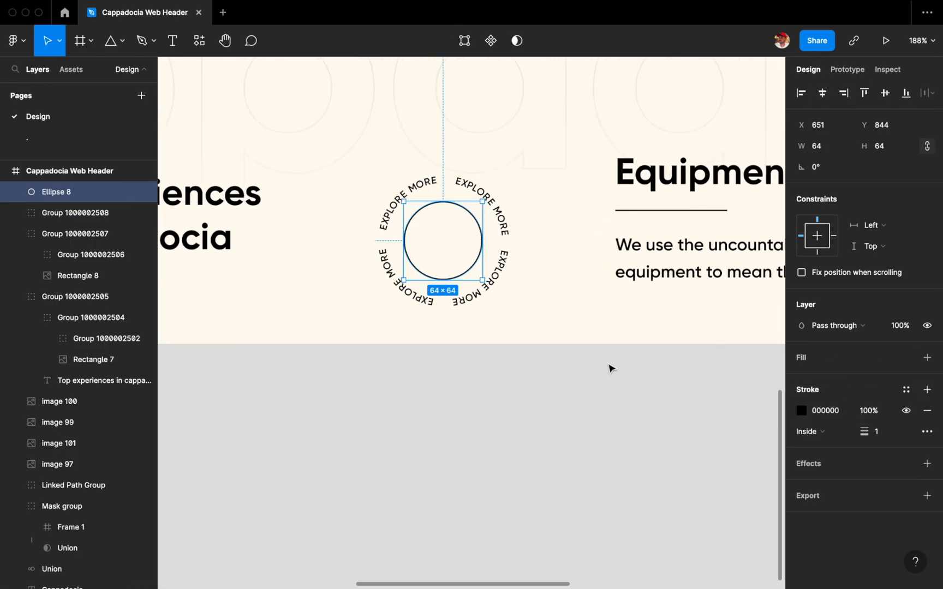
{"action": "type", "text": "0.5"}
{"action": "key", "text": "Return"}
{"action": "left_click", "coordinate": [801, 410]}
{"action": "left_click_drag", "start_coordinate": [668, 295], "coordinate": [622, 324]}
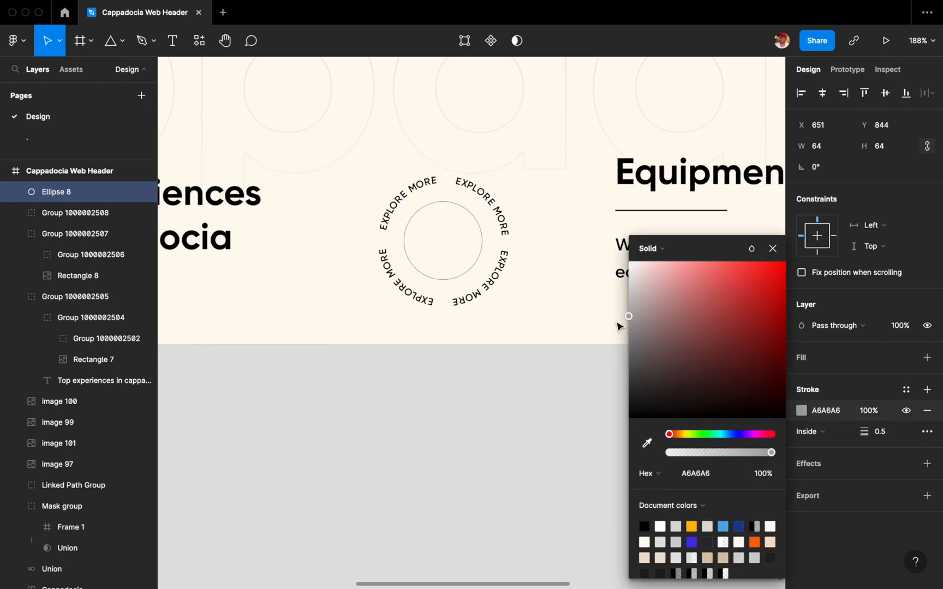
{"action": "key", "text": "Escape"}
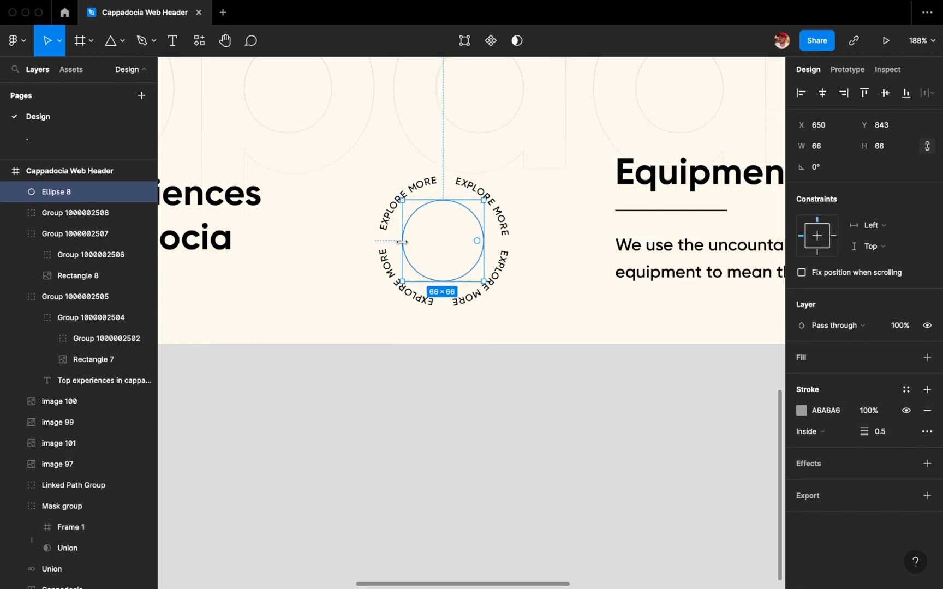
{"action": "left_click", "coordinate": [447, 318]}
Draw a small dot in the bottom gap of the circular text, fill it with 000000 and size it to 3 px
{"action": "key", "text": "o"}
{"action": "mouse_move", "coordinate": [426, 355]}
{"action": "left_mouse_down"}
{"action": "mouse_move", "coordinate": [436, 364]}
{"action": "mouse_move", "coordinate": [444, 307]}
{"action": "left_mouse_up"}
{"action": "left_click", "coordinate": [828, 378]}
{"action": "type", "text": "000"}
{"action": "key", "text": "Return"}
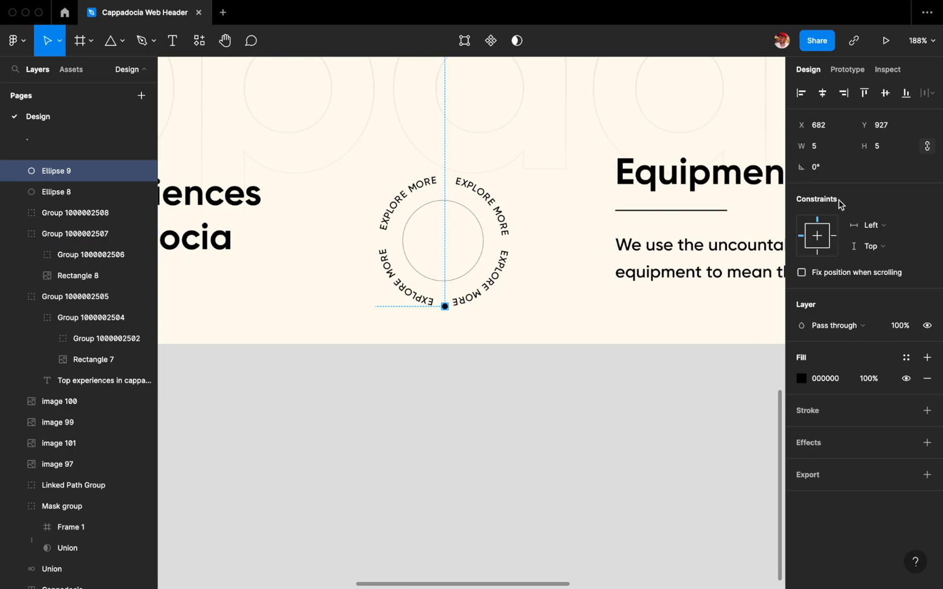
{"action": "scroll", "coordinate": [444, 307], "scroll_direction": "up", "scroll_amount": 3}
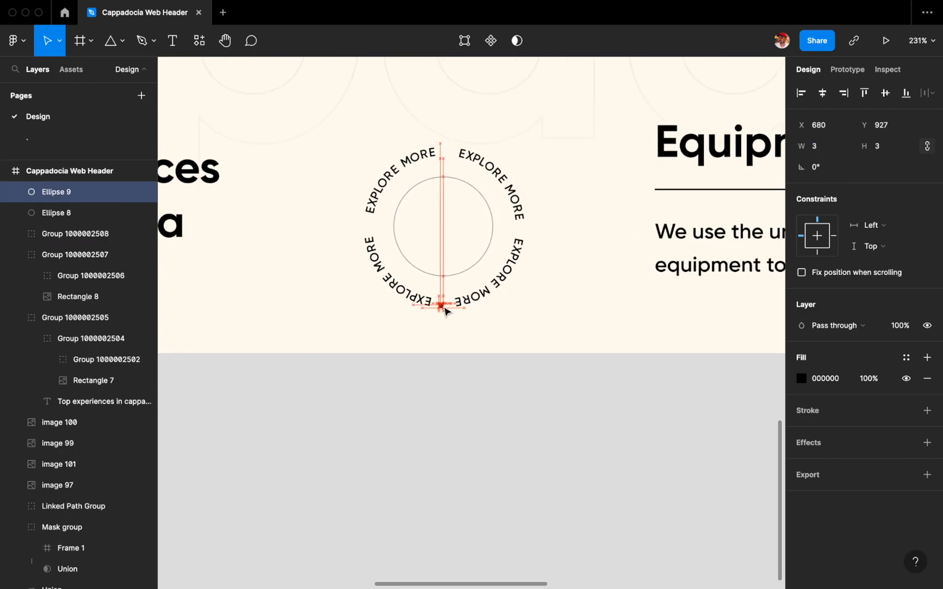
Copy the black dot into the three remaining gaps of the circular text and fine-tune the dots' positions
{"action": "left_click_drag", "start_coordinate": [444, 305], "coordinate": [446, 154]}
{"action": "left_click_drag", "start_coordinate": [447, 153], "coordinate": [523, 231]}
{"action": "left_click", "coordinate": [552, 273]}
{"action": "scroll", "coordinate": [552, 272], "scroll_direction": "down", "scroll_amount": 1}
{"action": "left_click", "coordinate": [520, 230]}
{"action": "key", "text": "Down"}
{"action": "scroll", "coordinate": [520, 235], "scroll_direction": "down", "scroll_amount": 3}
{"action": "left_click", "coordinate": [468, 180]}
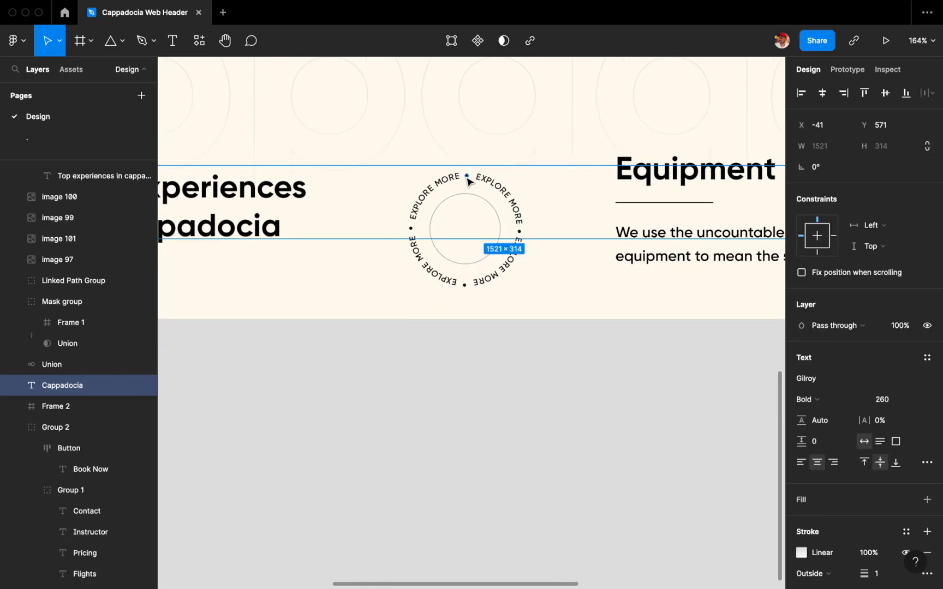
{"action": "left_click", "coordinate": [467, 181]}
{"action": "left_click", "coordinate": [436, 368]}
Draw a diagonal arrow inside the inner circle, 18 px long at 45° with a 1.5 px black stroke
{"action": "scroll", "coordinate": [436, 369], "scroll_direction": "down", "scroll_amount": 2}
{"action": "left_click", "coordinate": [122, 40]}
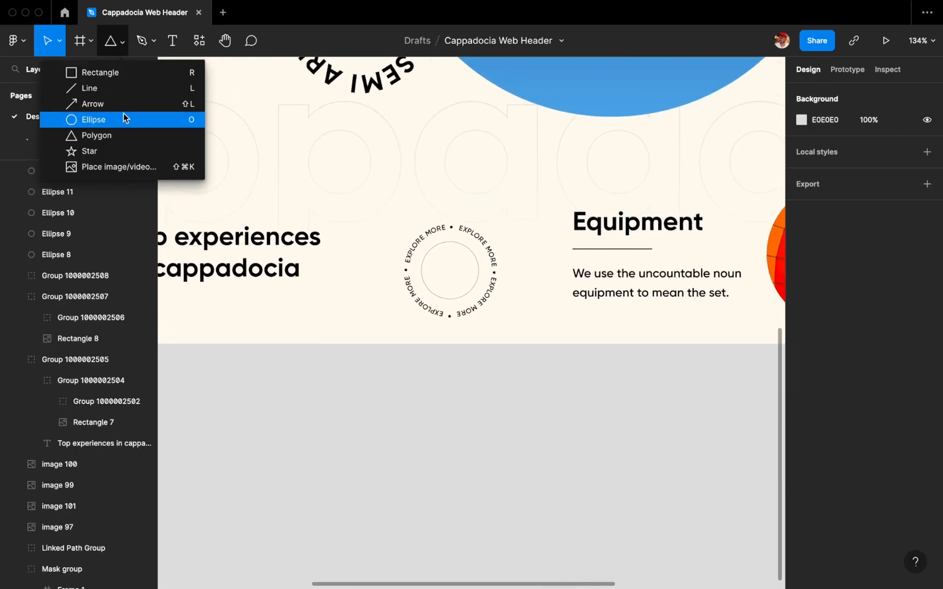
{"action": "left_click", "coordinate": [123, 101]}
{"action": "scroll", "coordinate": [443, 264], "scroll_direction": "up", "scroll_amount": 3}
{"action": "left_click_drag", "start_coordinate": [442, 262], "coordinate": [470, 266]}
{"action": "left_click", "coordinate": [878, 431]}
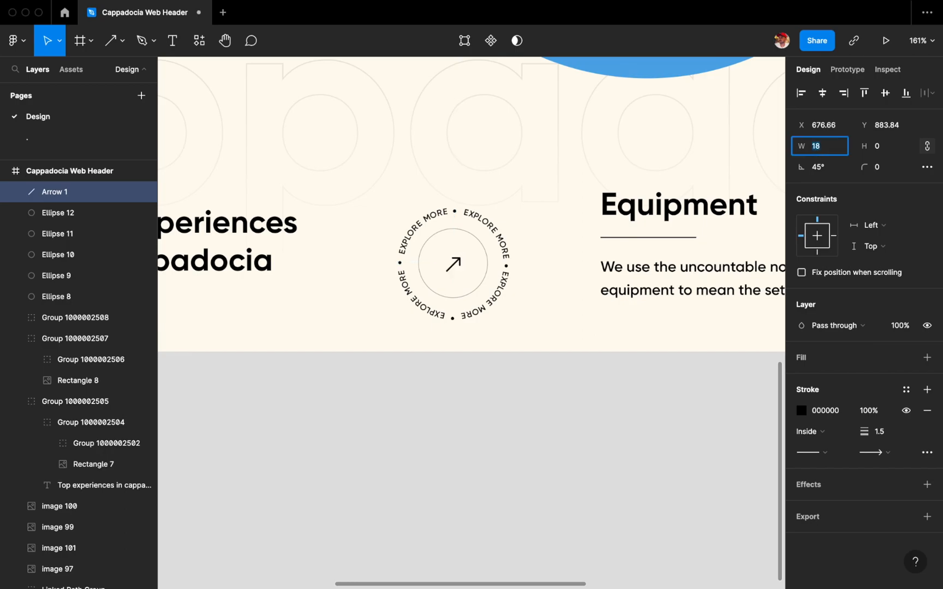
Change the arrow's stroke colour to the grey 838383 and rotate the arrow to 38°
{"action": "left_click", "coordinate": [801, 410]}
{"action": "left_click", "coordinate": [629, 339]}
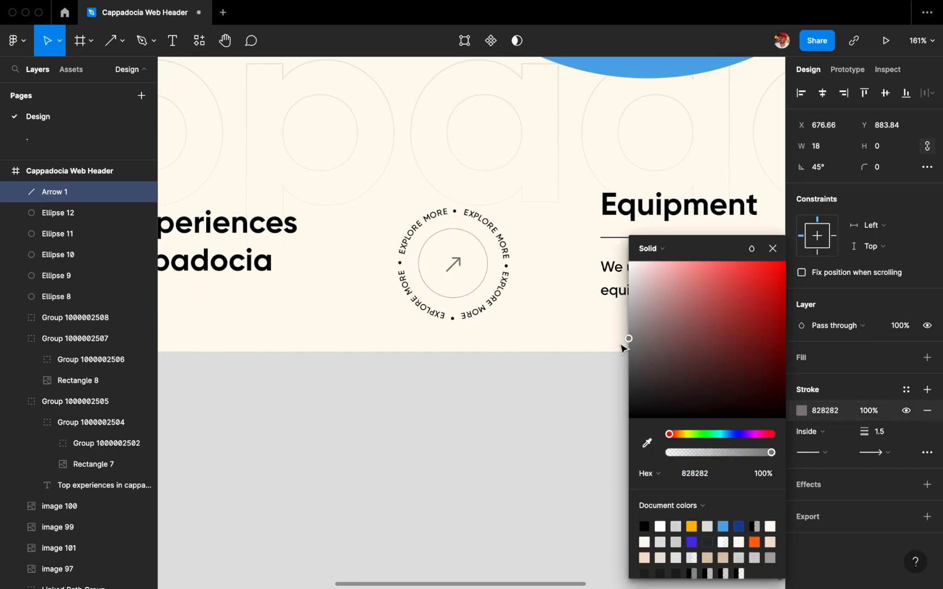
{"action": "left_click", "coordinate": [772, 252]}
{"action": "left_click", "coordinate": [827, 173]}
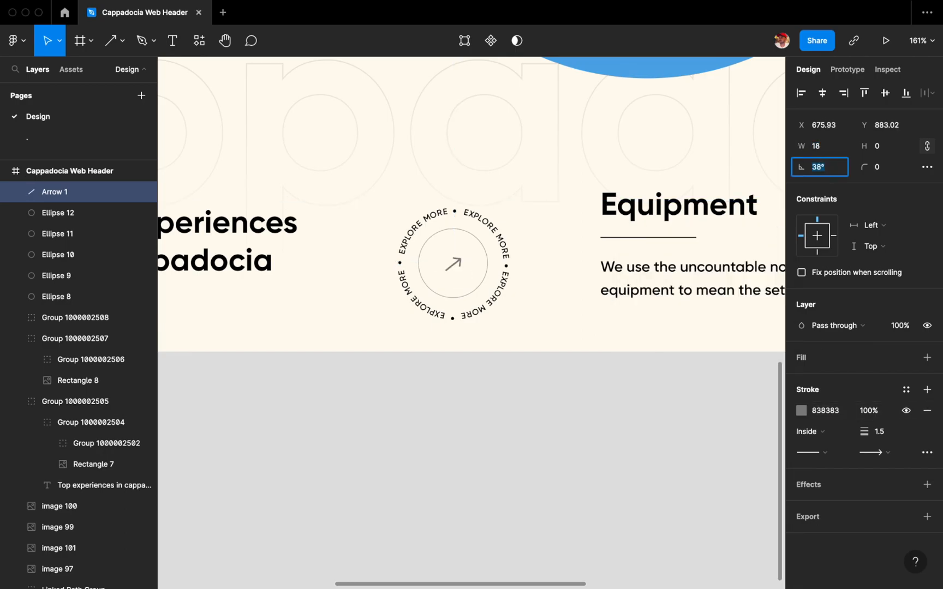
Select the arrow together with the 66 px inner circle and centre them on each other
{"action": "left_click", "coordinate": [451, 267], "text": "shift"}
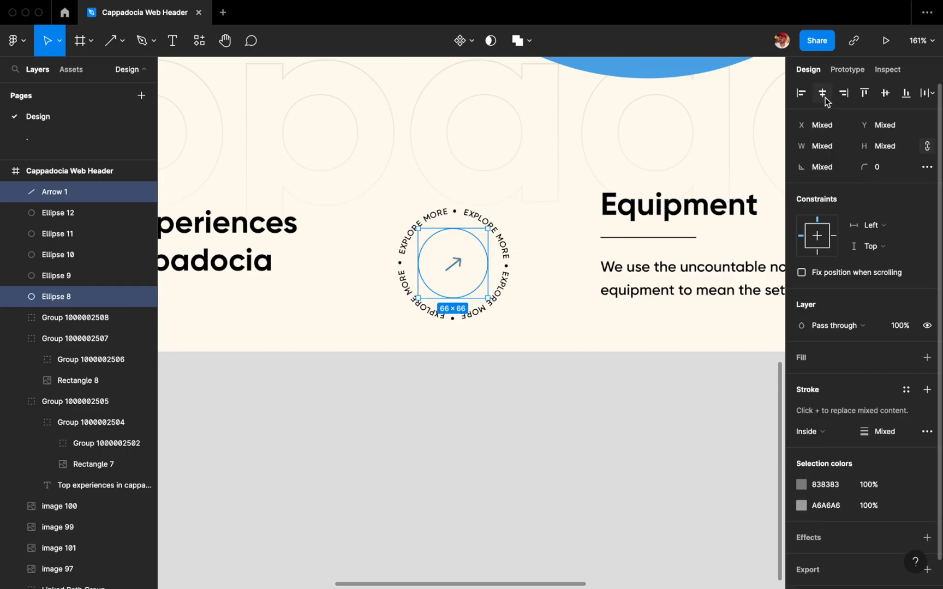
{"action": "left_click", "coordinate": [499, 441]}
{"action": "key", "text": "shift+1"}
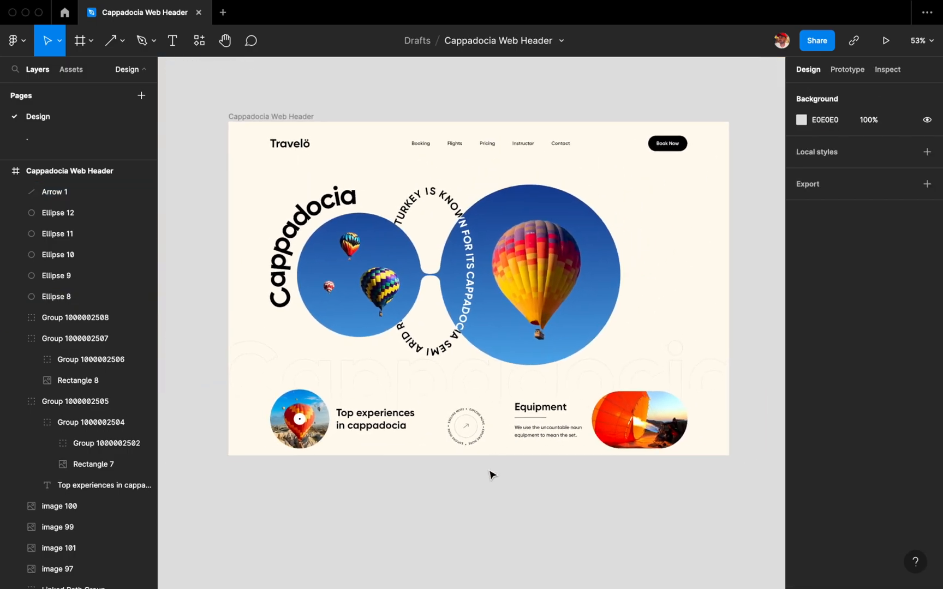
Copy a navigation label beside the large circle's upper edge, reword it to "Ready to take off?" and set it to Bold 17
{"action": "left_click_drag", "start_coordinate": [552, 161], "coordinate": [632, 213]}
{"action": "scroll", "coordinate": [633, 212], "scroll_direction": "up", "scroll_amount": 5}
{"action": "double_click", "coordinate": [632, 210]}
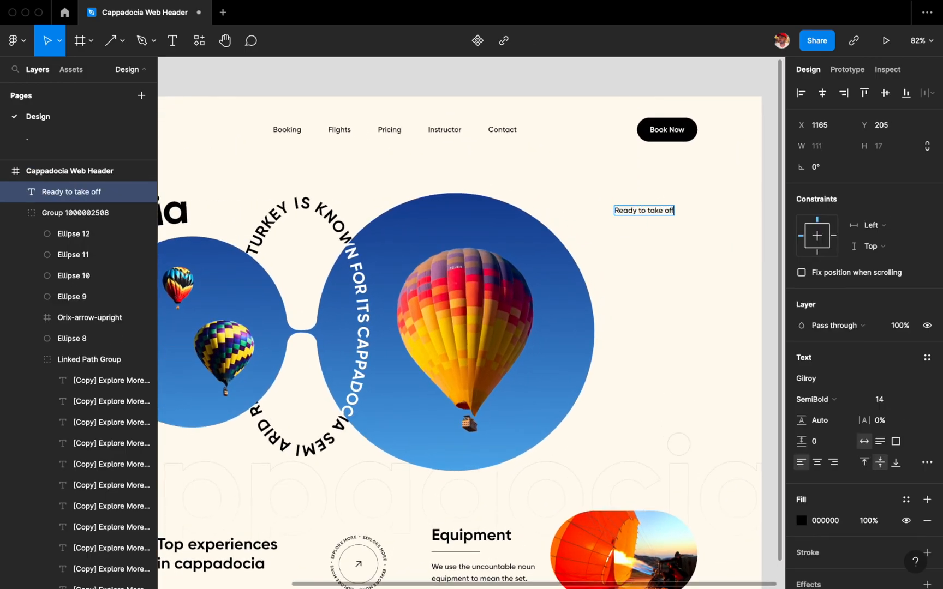
{"action": "left_click", "coordinate": [834, 399]}
{"action": "left_click", "coordinate": [828, 413]}
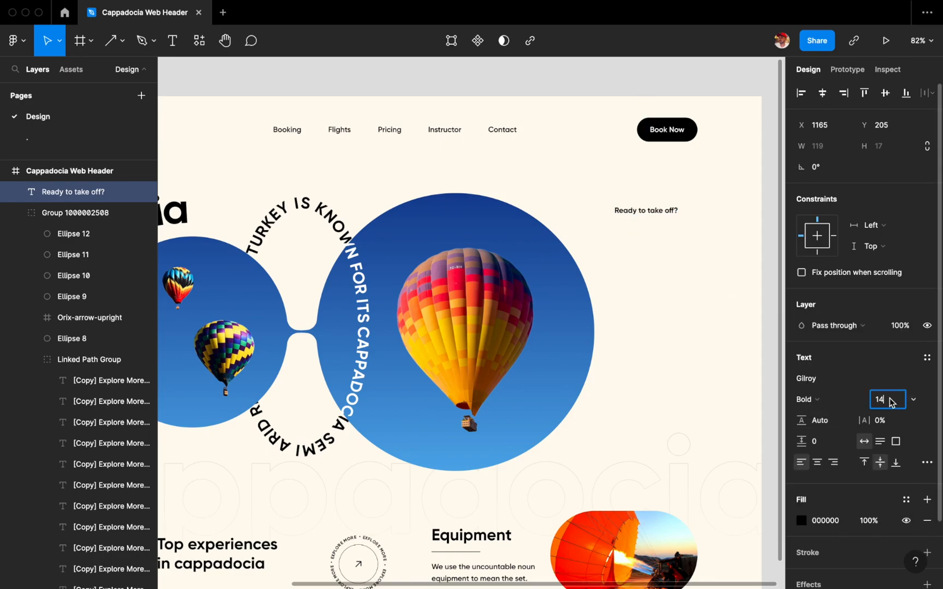
{"action": "left_click_drag", "start_coordinate": [657, 216], "coordinate": [659, 209]}
Copy the Equipment description below the new heading and reword it to "Hot air balloon ride in Cappadocia is one of the major attractions."
{"action": "scroll", "coordinate": [660, 209], "scroll_direction": "down", "scroll_amount": 2}
{"action": "scroll", "coordinate": [631, 259], "scroll_direction": "right", "scroll_amount": 2}
{"action": "double_click", "coordinate": [435, 519]}
{"action": "left_click_drag", "start_coordinate": [436, 523], "coordinate": [599, 222]}
{"action": "double_click", "coordinate": [596, 216]}
{"action": "type", "text": "Hot air balloon ride in Cappadocia is one of the major attractions."}
{"action": "key", "text": "Escape"}
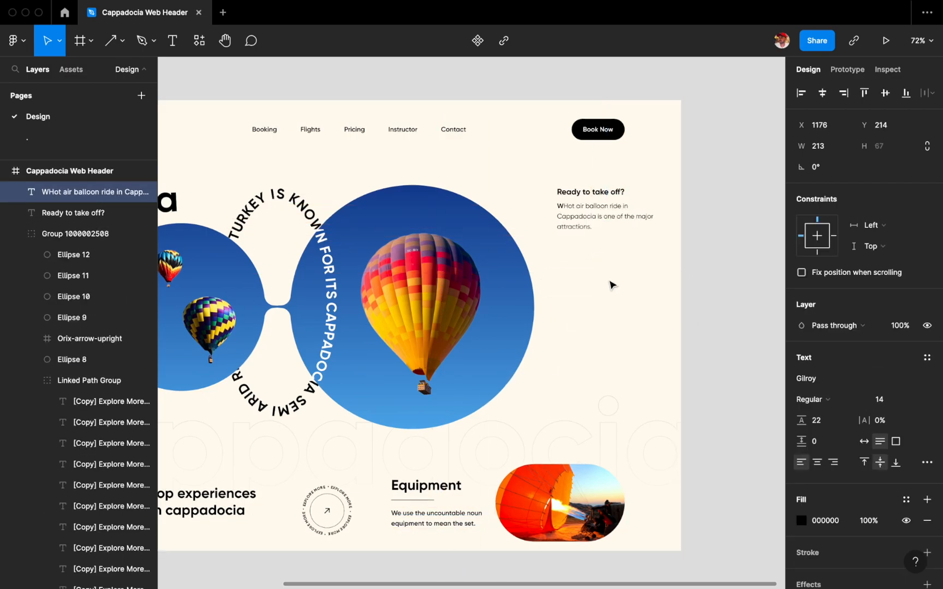
Change the balloon ride description's font weight and fit its text box to 169 px wide beneath the heading
{"action": "scroll", "coordinate": [576, 285], "scroll_direction": "up", "scroll_amount": 2}
{"action": "left_click", "coordinate": [813, 400]}
{"action": "left_click", "coordinate": [818, 414]}
{"action": "left_click_drag", "start_coordinate": [640, 233], "coordinate": [639, 233]}
{"action": "left_click_drag", "start_coordinate": [598, 227], "coordinate": [598, 232]}
Group the "Ready to take off?" heading with its description and set the vertical spacing between them to 10
{"action": "left_click", "coordinate": [579, 207], "text": "shift"}
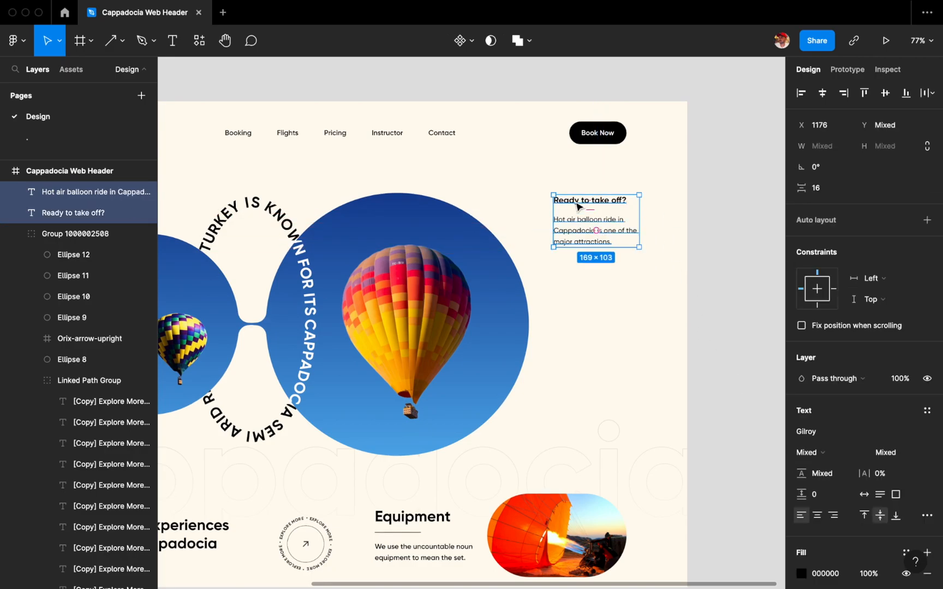
{"action": "key", "text": "super+g"}
{"action": "left_click", "coordinate": [820, 209]}
{"action": "type", "text": "10"}
Move the "Ready to take off?" group to X 1156, lining its right edge up with the Book Now button
{"action": "left_click_drag", "start_coordinate": [610, 225], "coordinate": [611, 231]}
{"action": "scroll", "coordinate": [611, 231], "scroll_direction": "down", "scroll_amount": 5}
{"action": "key", "text": "alt+shift+Left"}
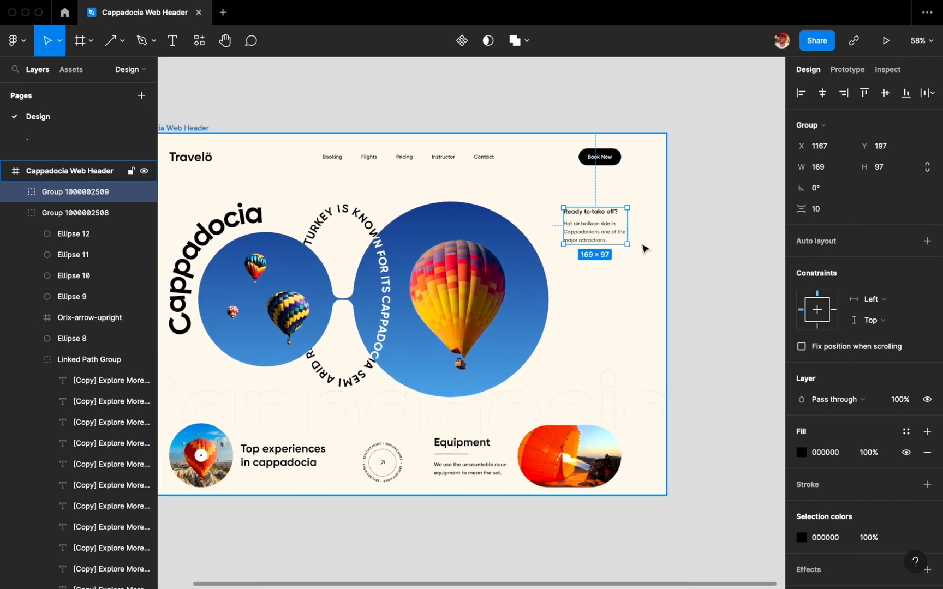
{"action": "scroll", "coordinate": [640, 244], "scroll_direction": "up", "scroll_amount": 3}
{"action": "double_click", "coordinate": [610, 230]}
{"action": "left_click", "coordinate": [626, 230]}
{"action": "left_click", "coordinate": [621, 230]}
{"action": "key", "text": "alt"}
{"action": "key", "text": "alt+shift+Left"}
{"action": "key", "text": "alt+Left"}
{"action": "key", "text": "alt+Left"}
{"action": "key", "text": "alt+Left"}
{"action": "key", "text": "alt+Left"}
{"action": "key", "text": "alt+Left"}
{"action": "key", "text": "alt+Left"}
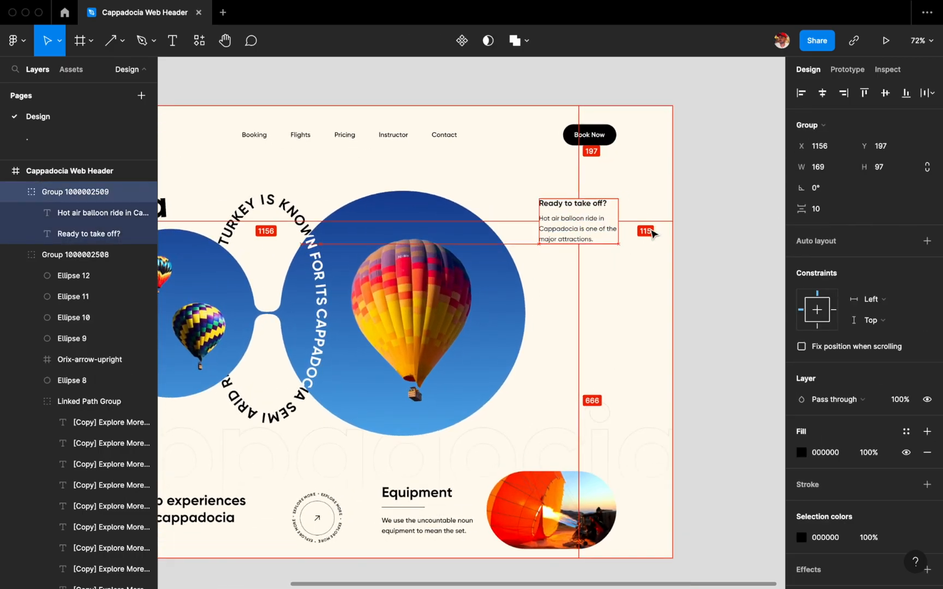
{"action": "left_click", "coordinate": [680, 266]}
Draw a thin black curve, about 108.5 × 140 px, along the large circle's lower-right edge with the Pen tool
{"action": "scroll", "coordinate": [681, 267], "scroll_direction": "down", "scroll_amount": 5}
{"action": "scroll", "coordinate": [570, 349], "scroll_direction": "up", "scroll_amount": 4}
{"action": "scroll", "coordinate": [573, 352], "scroll_direction": "left", "scroll_amount": 1}
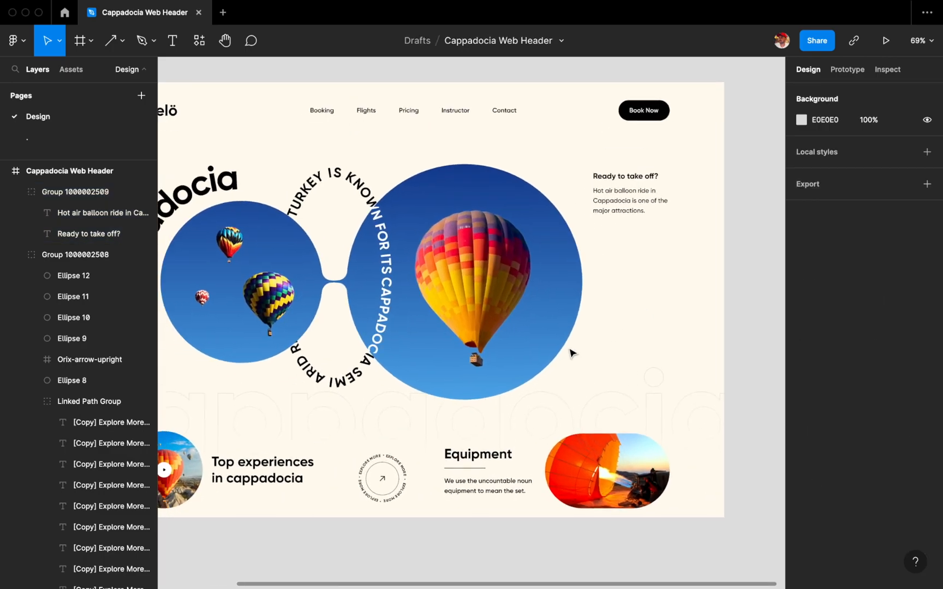
{"action": "key", "text": "p"}
{"action": "left_click", "coordinate": [584, 324]}
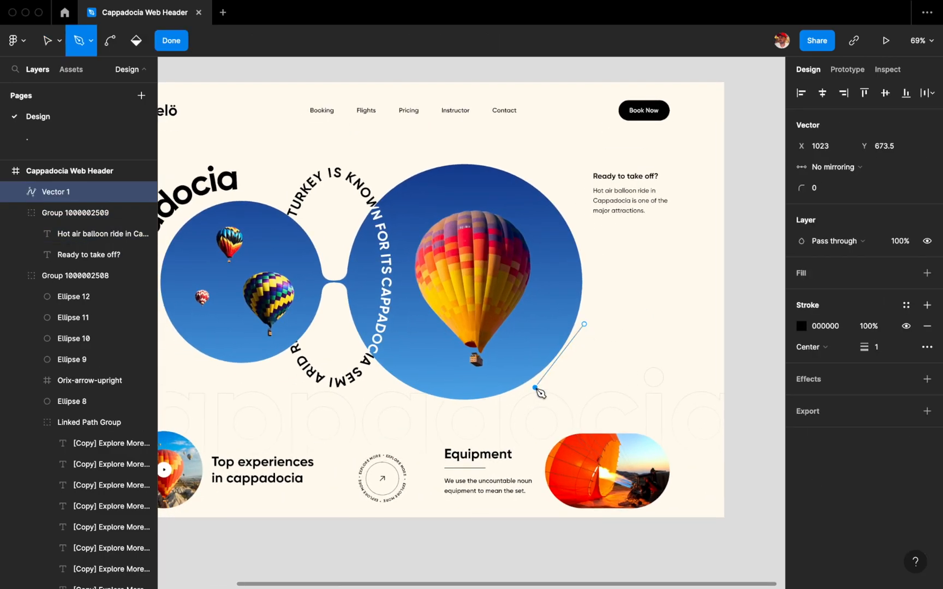
{"action": "left_click_drag", "start_coordinate": [495, 408], "coordinate": [503, 404]}
{"action": "scroll", "coordinate": [498, 413], "scroll_direction": "up", "scroll_amount": 4}
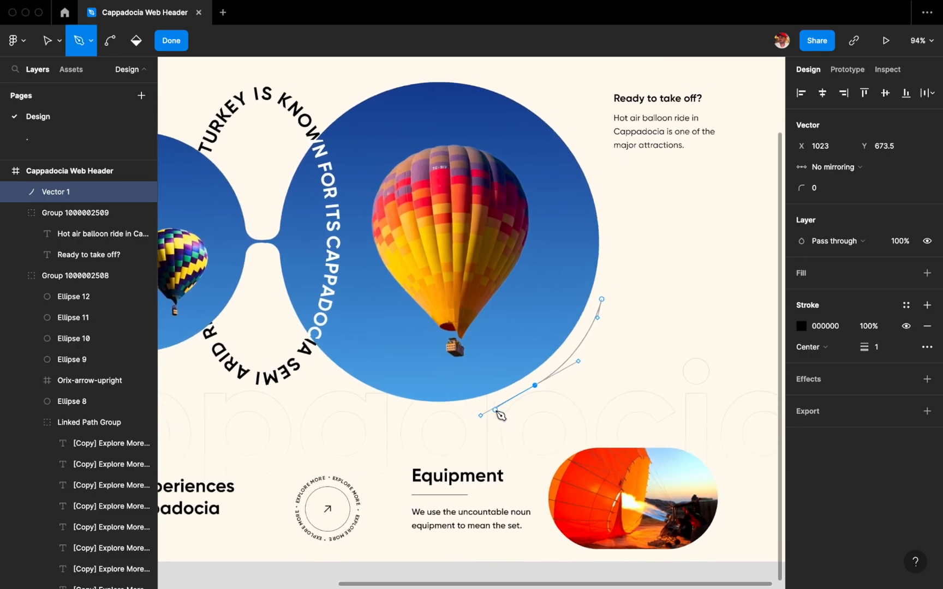
{"action": "key", "text": "Return"}
{"action": "left_click", "coordinate": [635, 351]}
Duplicate the curve, scale the copy to 82 × 107 px and offset it outward from the first curve
{"action": "scroll", "coordinate": [634, 353], "scroll_direction": "right", "scroll_amount": 1}
{"action": "left_click", "coordinate": [581, 309]}
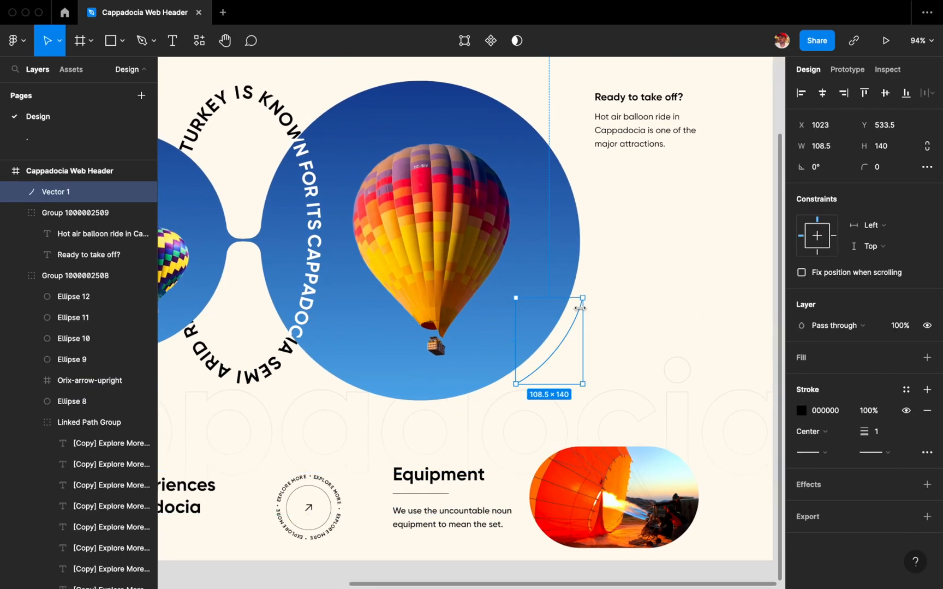
{"action": "key", "text": "super+d"}
{"action": "left_click_drag", "start_coordinate": [515, 336], "coordinate": [525, 336]}
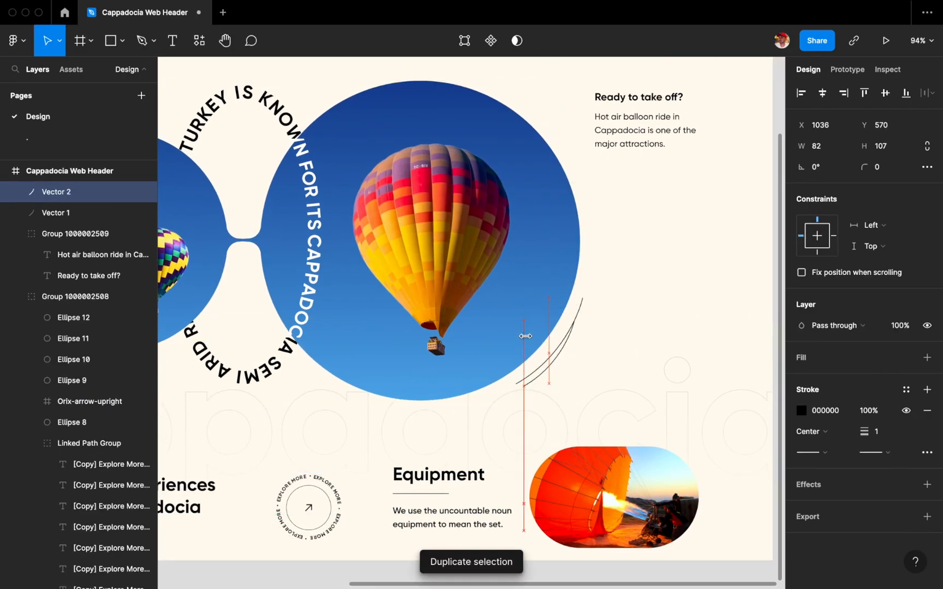
{"action": "key", "text": "shift+Right"}
{"action": "key", "text": "shift+Right"}
{"action": "key", "text": "Right"}
{"action": "key", "text": "Right"}
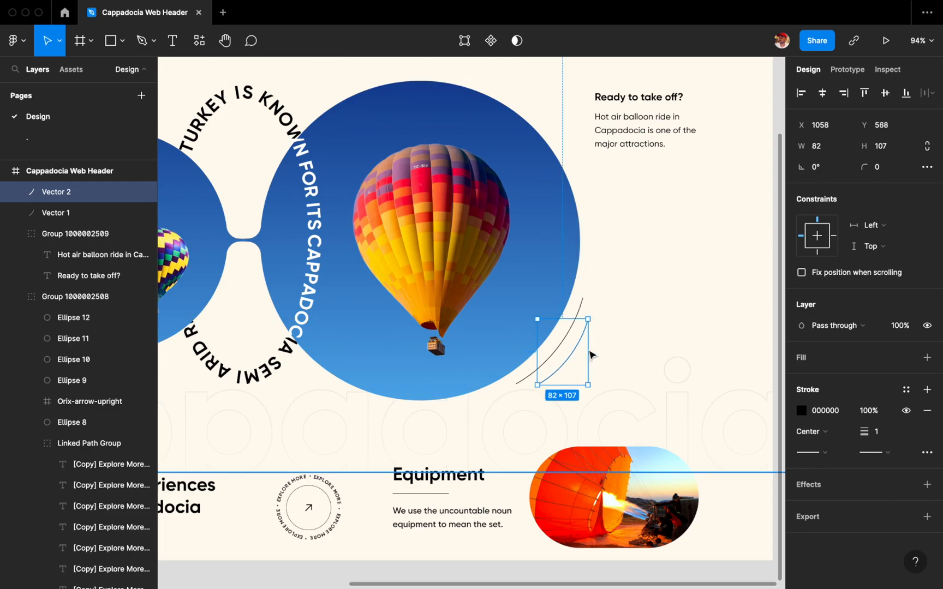
Add a third, 52 × 68 px curve outside the other two and set its stroke opacity to 20%
{"action": "key", "text": "shift+Down"}
{"action": "mouse_move", "coordinate": [572, 352]}
{"action": "left_mouse_down"}
{"action": "mouse_move", "coordinate": [592, 373]}
{"action": "mouse_move", "coordinate": [575, 370]}
{"action": "left_mouse_up"}
{"action": "key", "text": "Left"}
{"action": "left_click", "coordinate": [866, 413]}
{"action": "key", "text": "shift+Down"}
{"action": "key", "text": "shift+Down"}
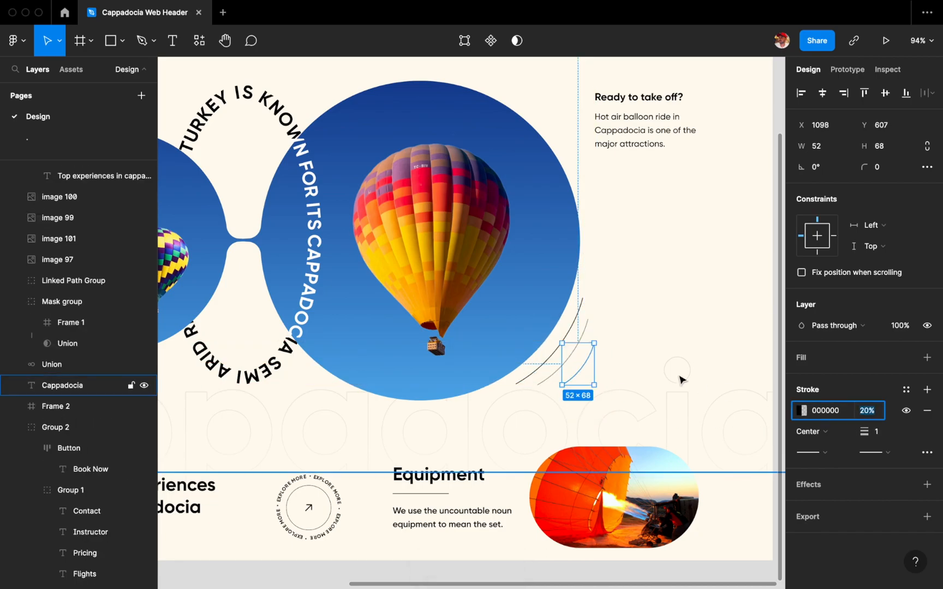
{"action": "key", "text": "shift+1"}
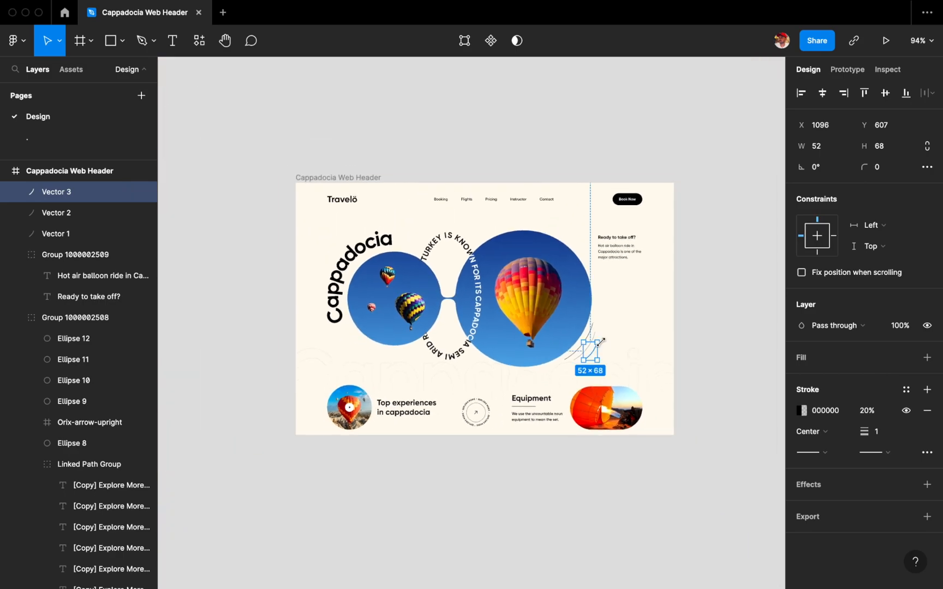
{"action": "left_click", "coordinate": [566, 446]}
Copy the "Ready to take off?" heading below its block, reword it to "Scroll Down", rotate it vertical and make it uppercase
{"action": "scroll", "coordinate": [568, 447], "scroll_direction": "up", "scroll_amount": 2}
{"action": "scroll", "coordinate": [680, 312], "scroll_direction": "up", "scroll_amount": 4}
{"action": "left_click_drag", "start_coordinate": [616, 200], "coordinate": [622, 294]}
{"action": "double_click", "coordinate": [623, 295]}
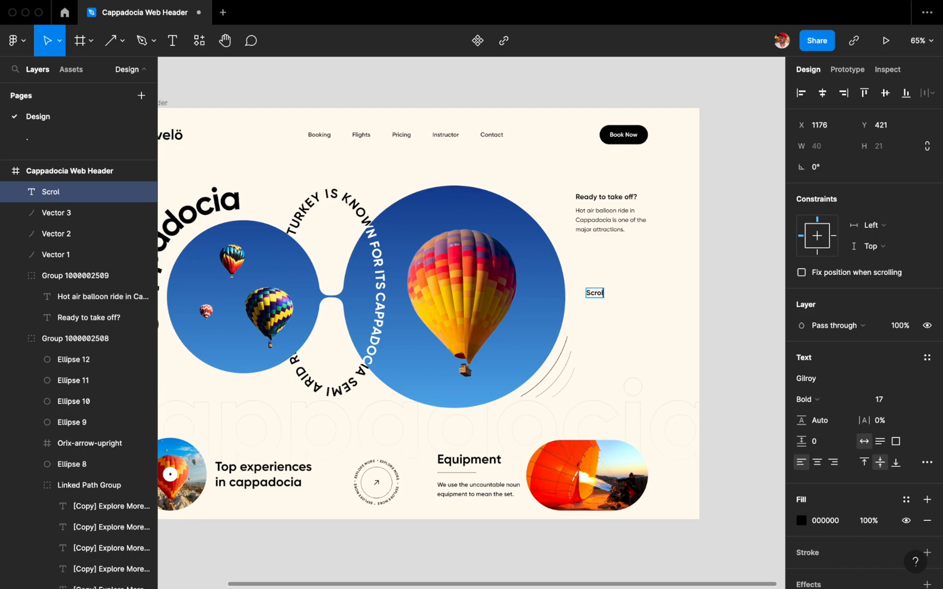
{"action": "left_click_drag", "start_coordinate": [642, 295], "coordinate": [642, 320]}
{"action": "left_click", "coordinate": [927, 463]}
{"action": "left_click", "coordinate": [723, 515]}
{"action": "left_click", "coordinate": [772, 249]}
{"action": "left_click", "coordinate": [705, 344]}
Draw a 55 px vertical line below the SCROLL DOWN text with a downward line arrow end and a stroke weight of 2
{"action": "scroll", "coordinate": [669, 338], "scroll_direction": "up", "scroll_amount": 2}
{"action": "key", "text": "l"}
{"action": "left_click_drag", "start_coordinate": [634, 357], "coordinate": [634, 384]}
{"action": "left_click", "coordinate": [799, 454]}
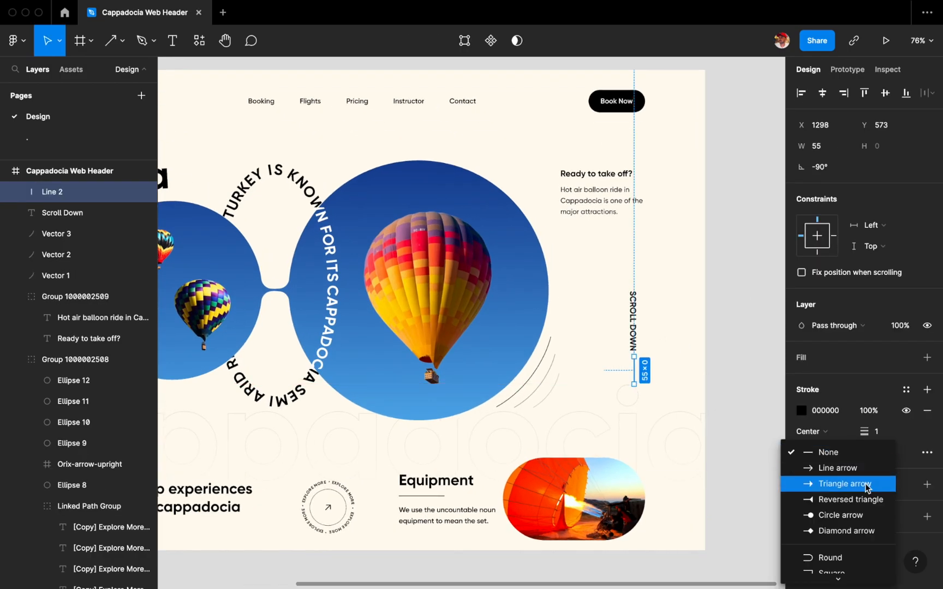
{"action": "left_click", "coordinate": [830, 470]}
{"action": "scroll", "coordinate": [659, 422], "scroll_direction": "up", "scroll_amount": 3}
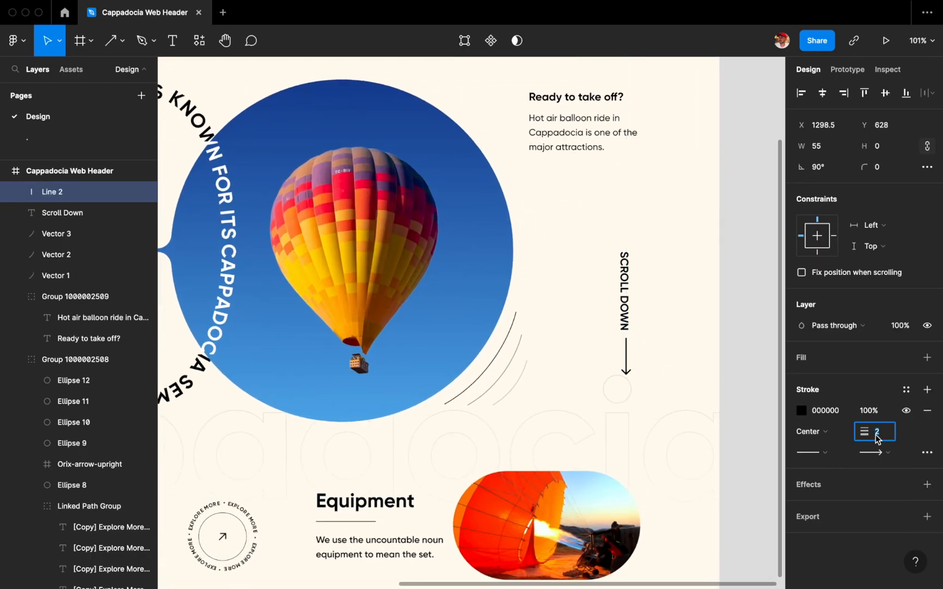
Centre the down arrow under the SCROLL DOWN text and set the spacing between them to 20
{"action": "left_click", "coordinate": [625, 296], "text": "shift"}
{"action": "left_click", "coordinate": [823, 95]}
{"action": "left_click", "coordinate": [761, 255]}
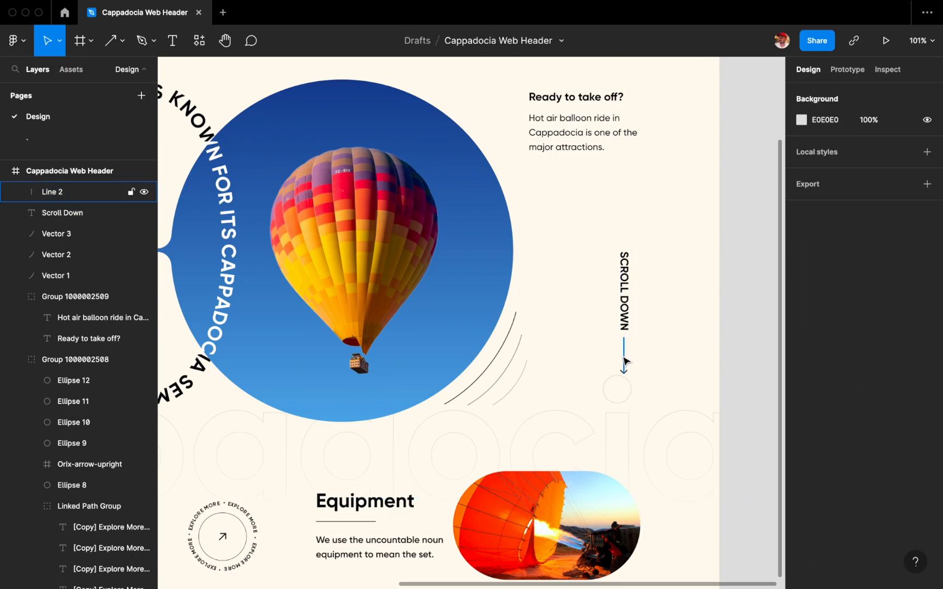
{"action": "left_click", "coordinate": [66, 192]}
{"action": "left_click", "coordinate": [627, 316], "text": "shift"}
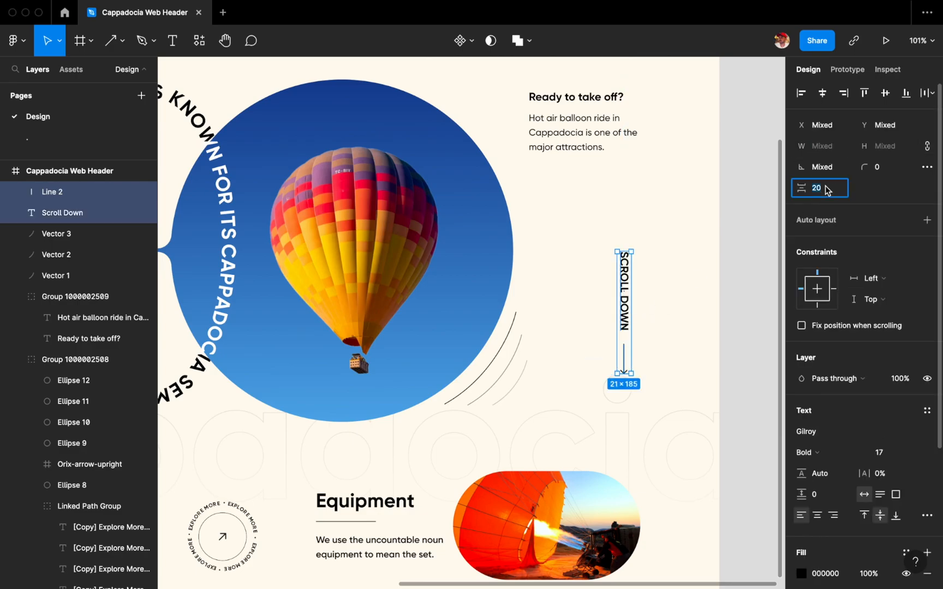
Group the SCROLL DOWN text with its arrow and nudge the group right to the edge of the content area
{"action": "key", "text": "ctrl+g"}
{"action": "key", "text": "alt+Right"}
{"action": "key", "text": "alt+Right"}
{"action": "key", "text": "alt+Right"}
{"action": "key", "text": "alt+Right"}
{"action": "scroll", "coordinate": [675, 275], "scroll_direction": "down", "scroll_amount": 5}
Paste the small 49 × 69 px balloon image and place it below the balloon ride description, at X 1185, Y 350
{"action": "key", "text": "ctrl+v"}
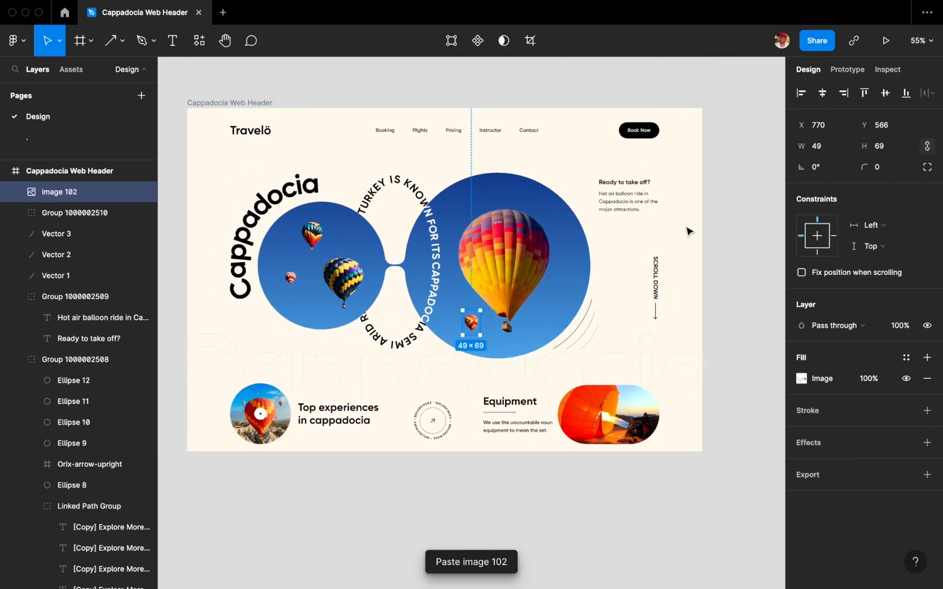
{"action": "scroll", "coordinate": [685, 231], "scroll_direction": "up", "scroll_amount": 2}
{"action": "left_click_drag", "start_coordinate": [447, 336], "coordinate": [617, 251]}
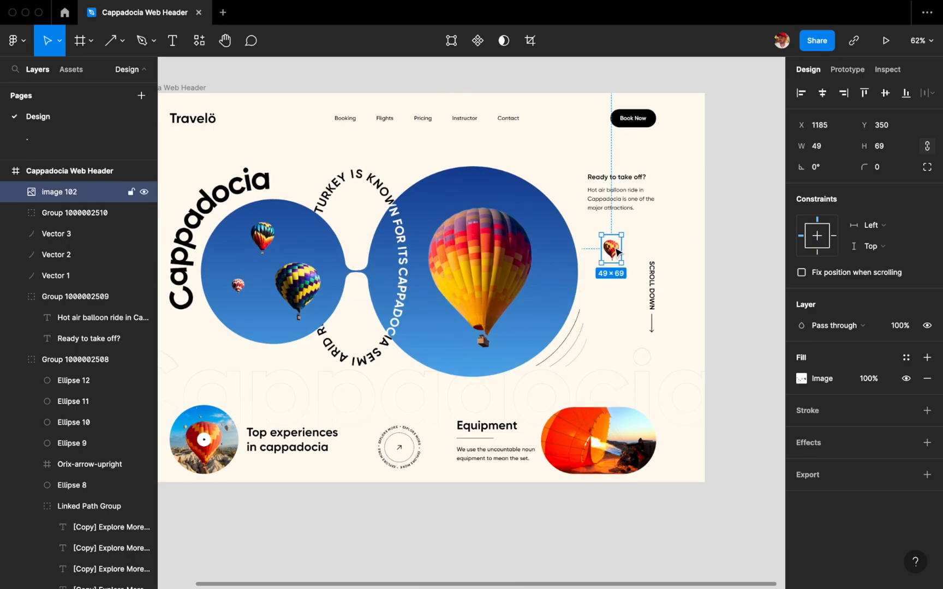
{"action": "left_click", "coordinate": [640, 331]}
Show the layout grid over the whole header to check the alignment of its elements
{"action": "scroll", "coordinate": [640, 331], "scroll_direction": "up", "scroll_amount": 2}
{"action": "scroll", "coordinate": [640, 331], "scroll_direction": "down", "scroll_amount": 4}
{"action": "scroll", "coordinate": [639, 331], "scroll_direction": "up", "scroll_amount": 2}
{"action": "key", "text": "ctrl+g"}
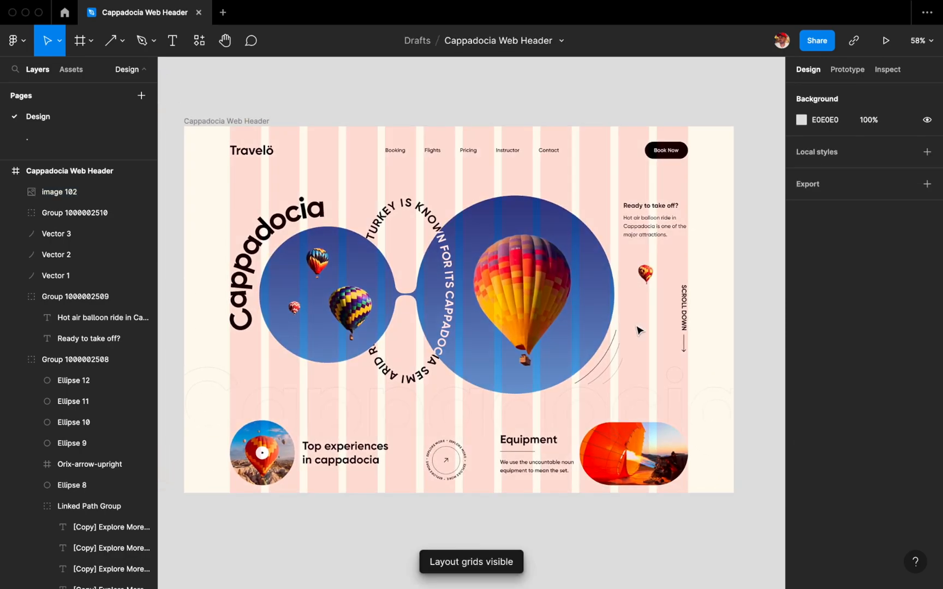